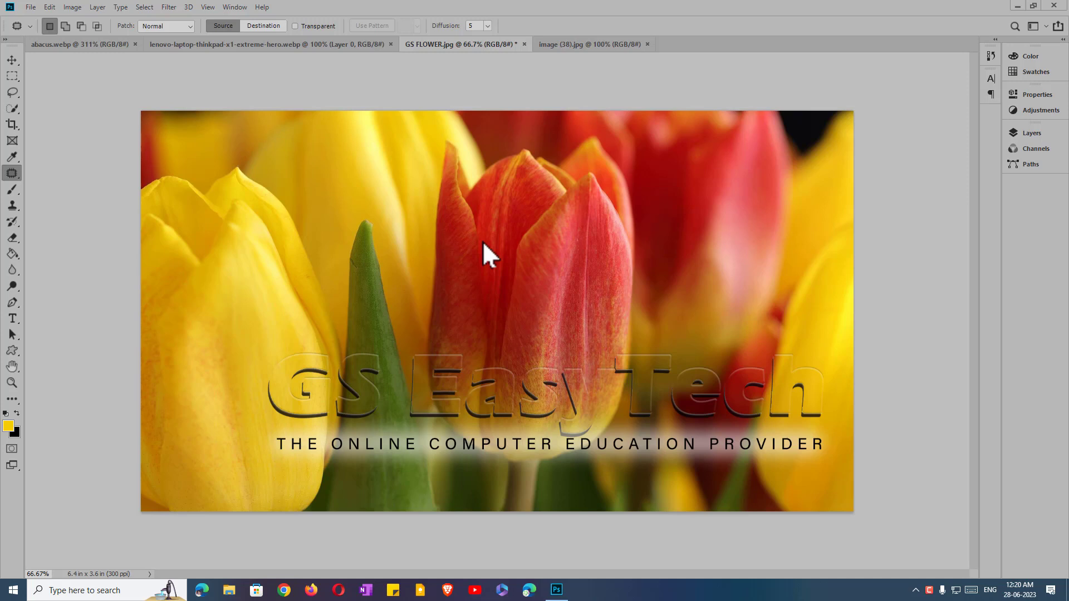
pyautogui.click(72, 7)
pyautogui.moveTo(91, 37)
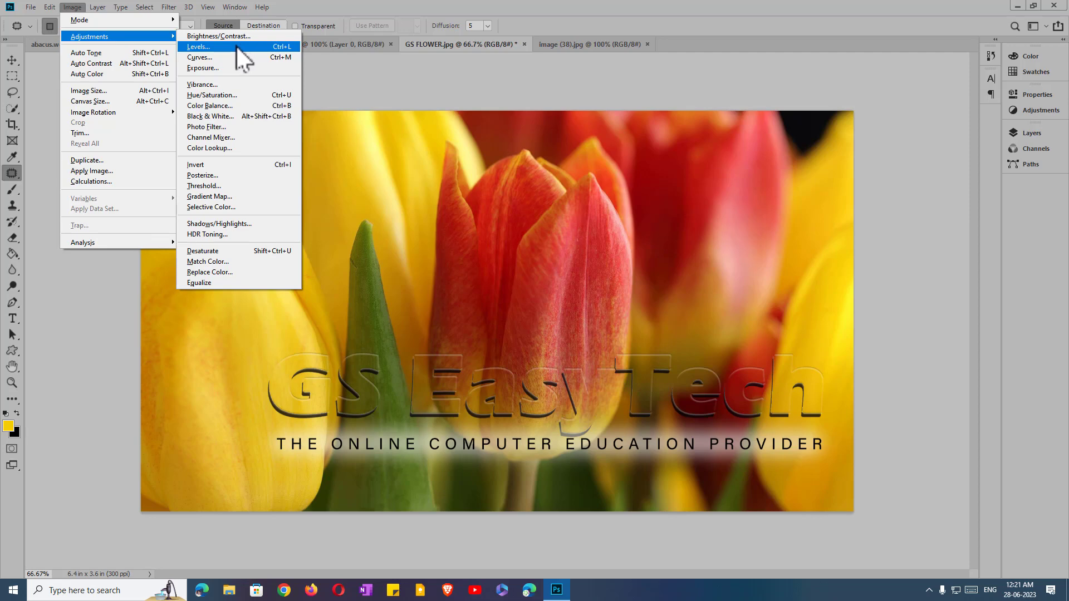
pyautogui.click(83, 8)
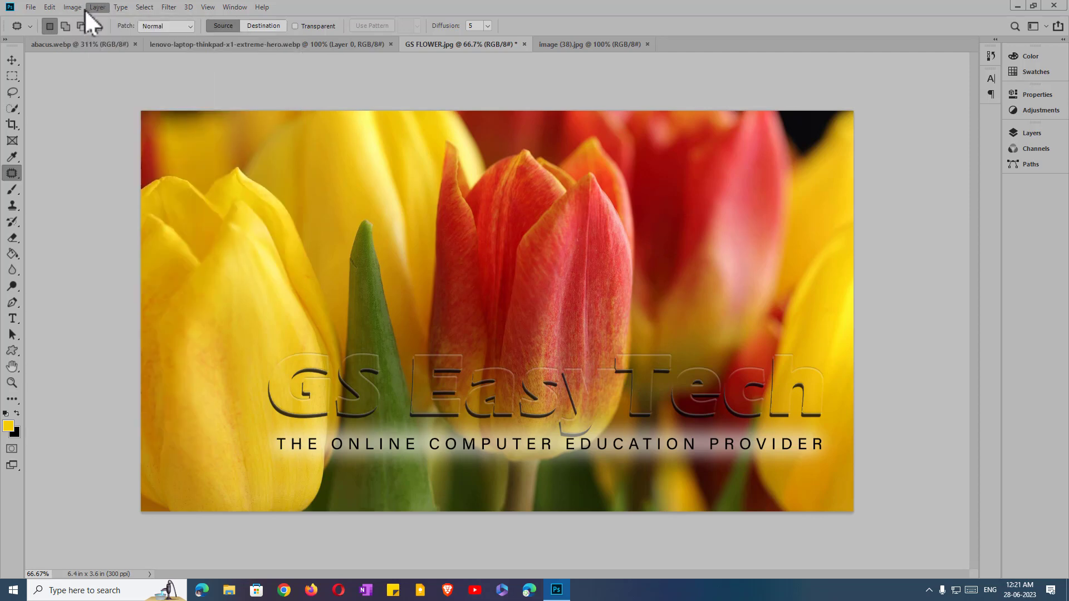
pyautogui.click(82, 8)
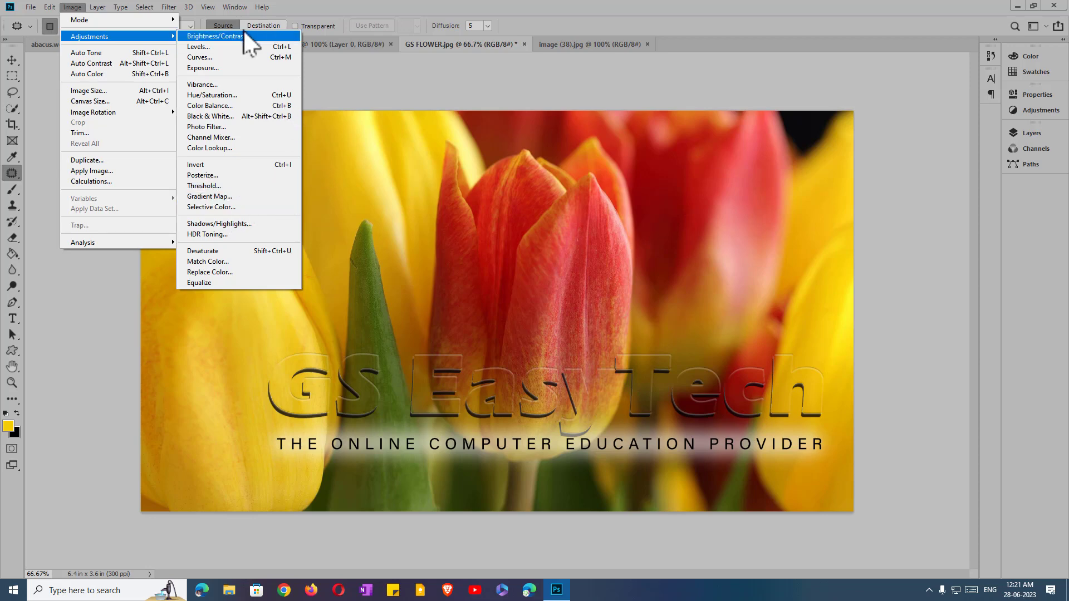
# Step: Show the Adjustments panel and switch to the image (38).jpg document
pyautogui.click(234, 8)
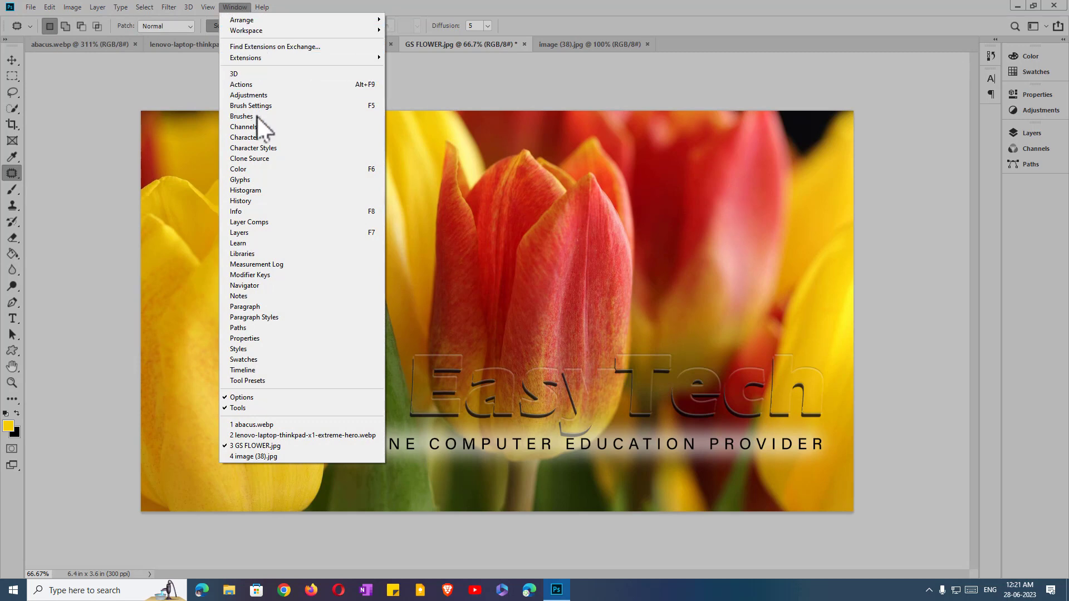
pyautogui.click(266, 97)
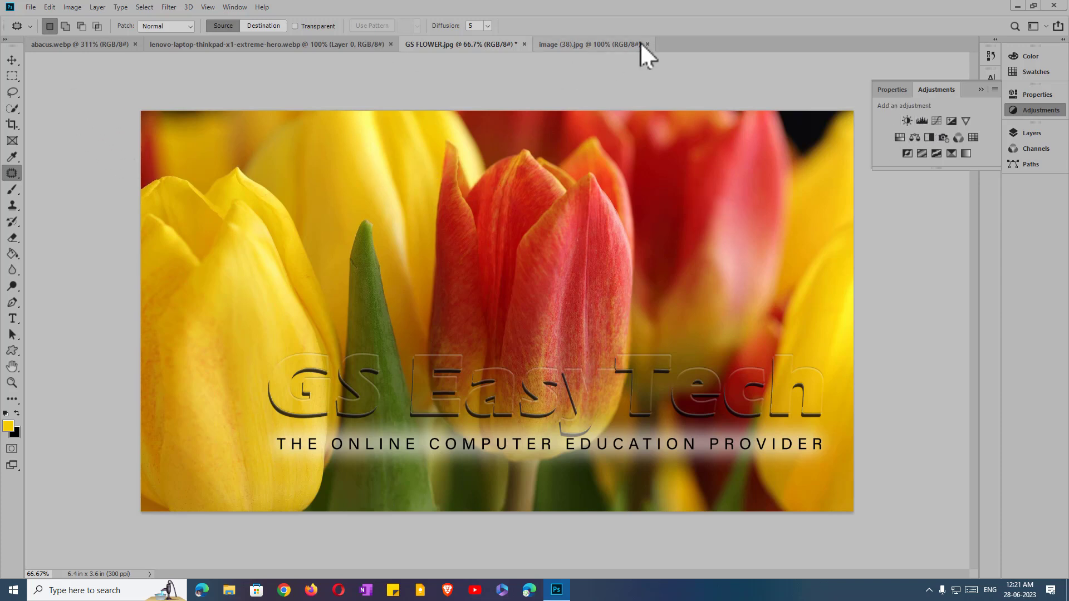
pyautogui.click(574, 44)
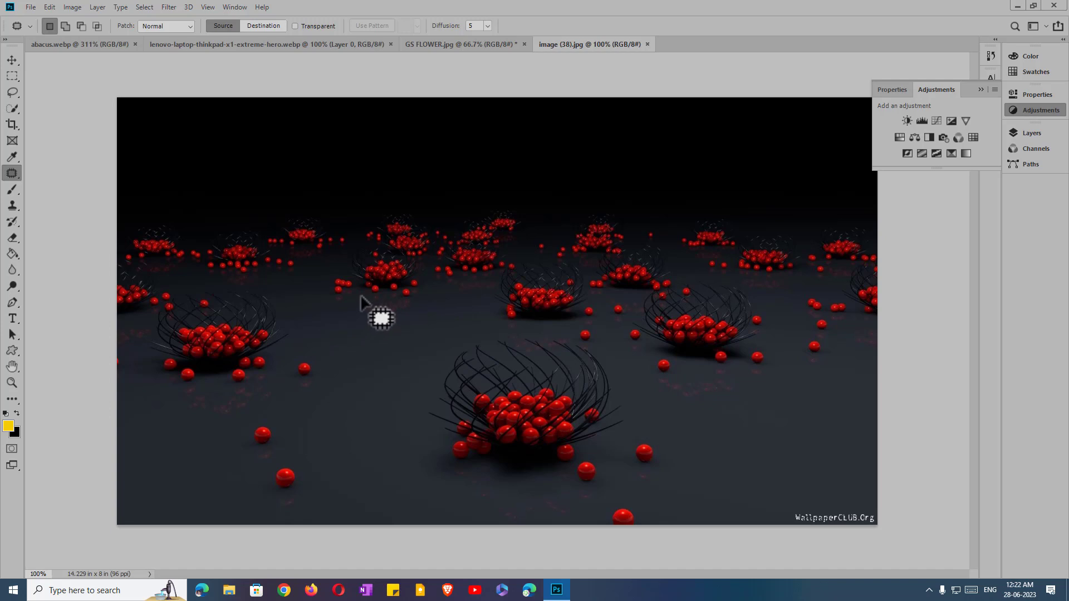
# Step: Raise the image's brightness to 150 with Brightness/Contrast and compare the result with the preview off and on
pyautogui.click(72, 7)
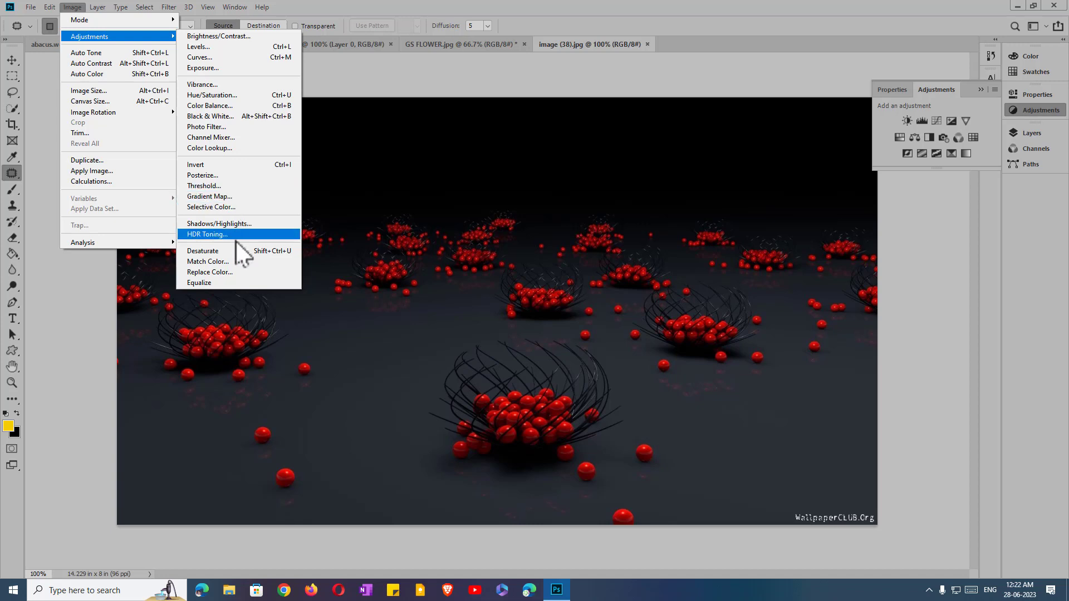
pyautogui.click(239, 37)
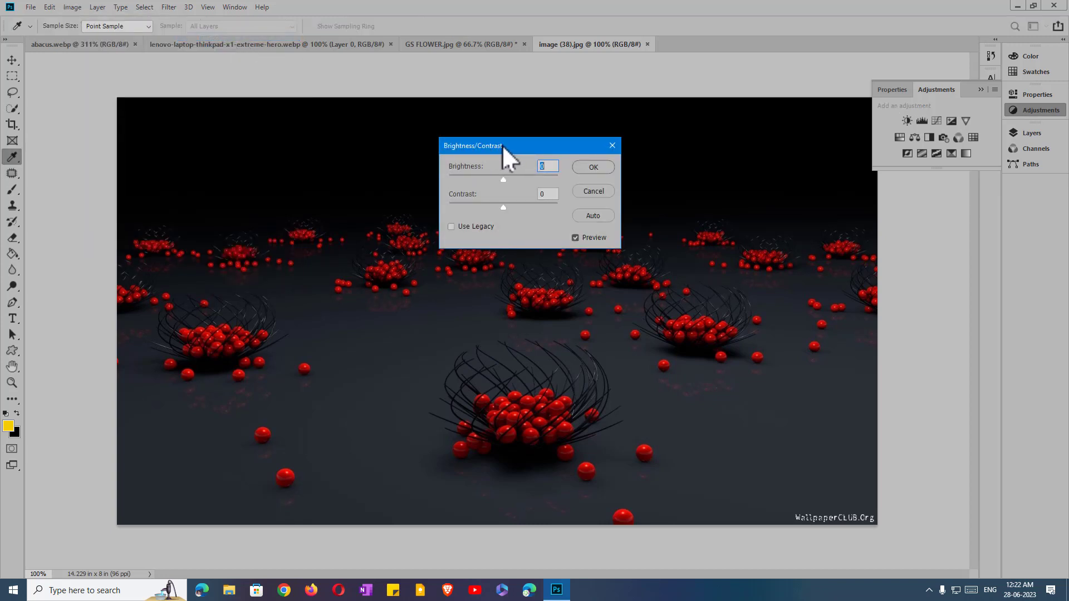
pyautogui.moveTo(502, 145); pyautogui.dragTo(138, 86)
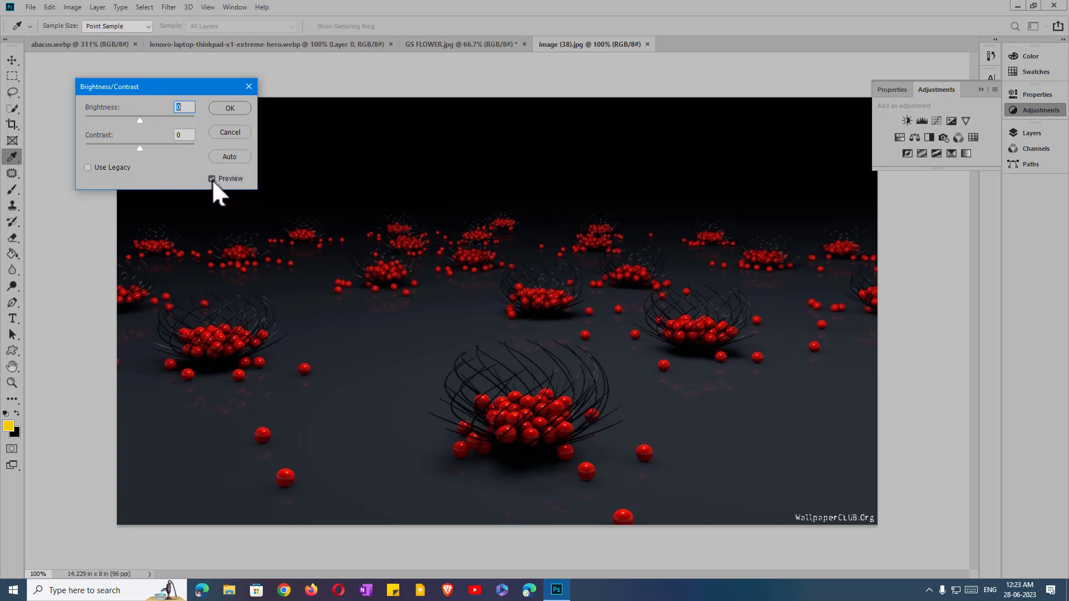
pyautogui.moveTo(140, 121); pyautogui.dragTo(206, 126)
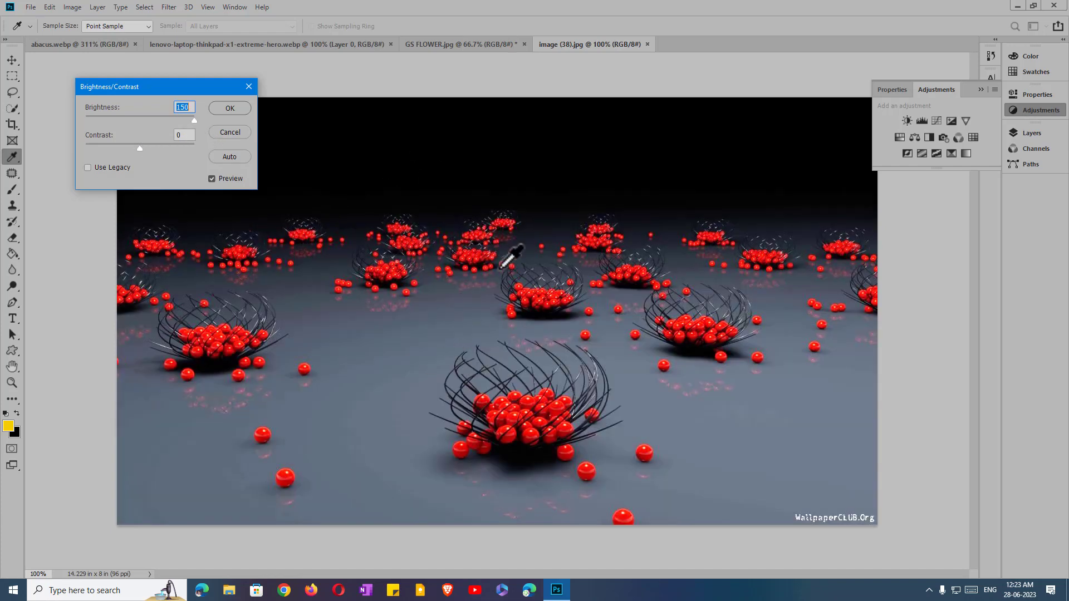
pyautogui.click(211, 178)
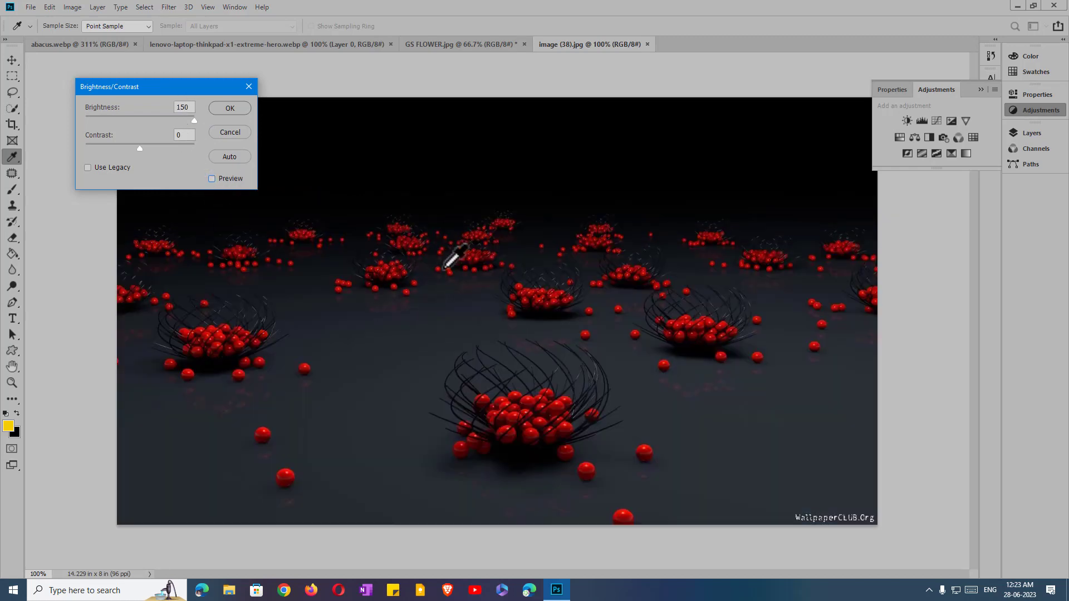
pyautogui.click(211, 179)
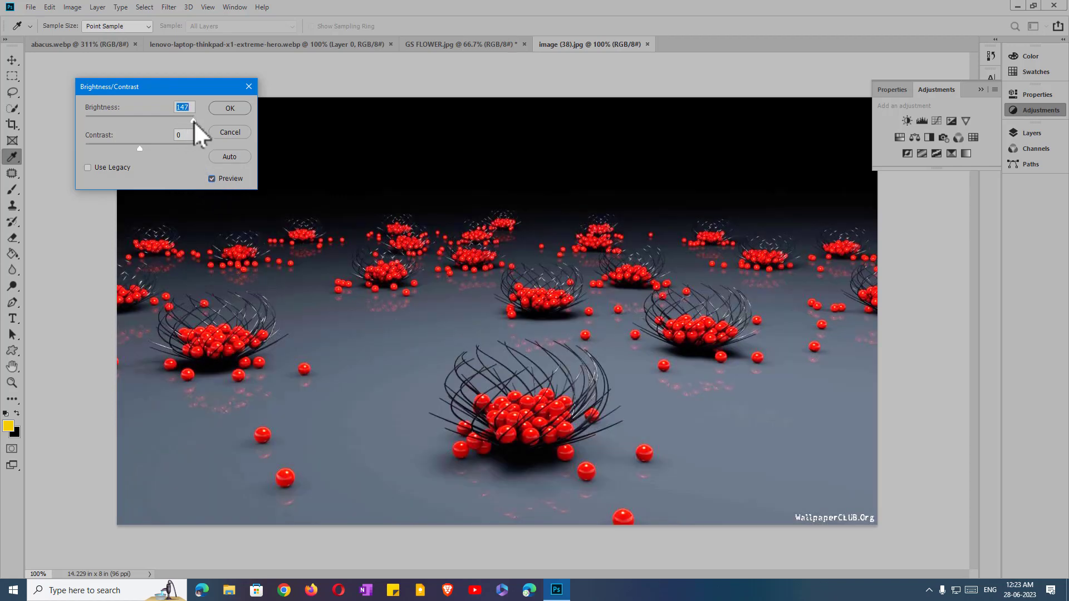
# Step: Set the brightness to about 129 and the contrast to about -18, and apply the adjustment directly to the image
pyautogui.moveTo(193, 121); pyautogui.dragTo(119, 150)
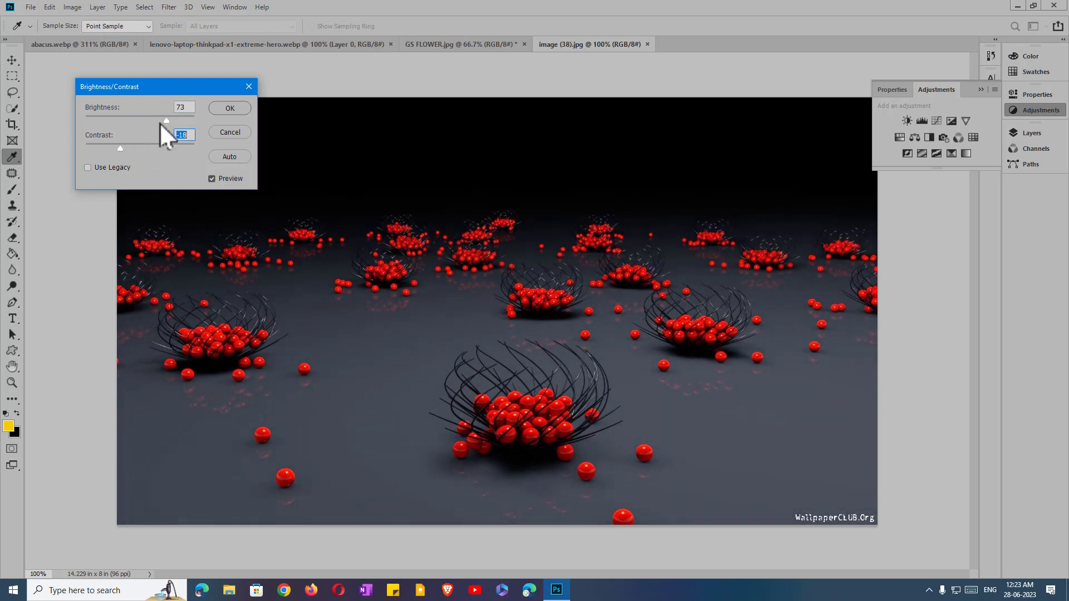
pyautogui.moveTo(166, 119); pyautogui.dragTo(185, 120)
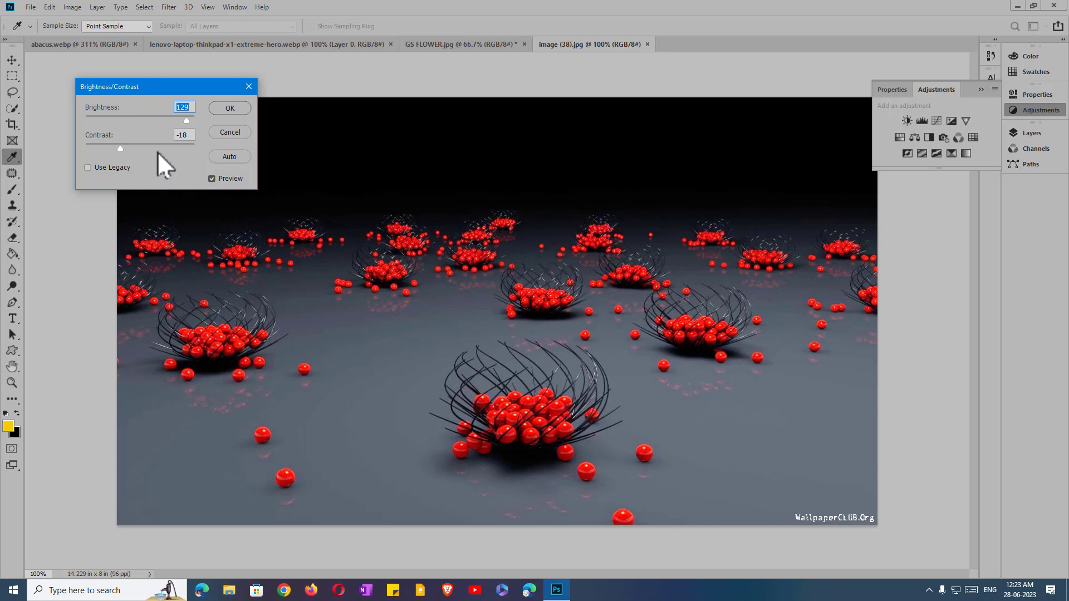
pyautogui.click(230, 108)
pyautogui.press('j')
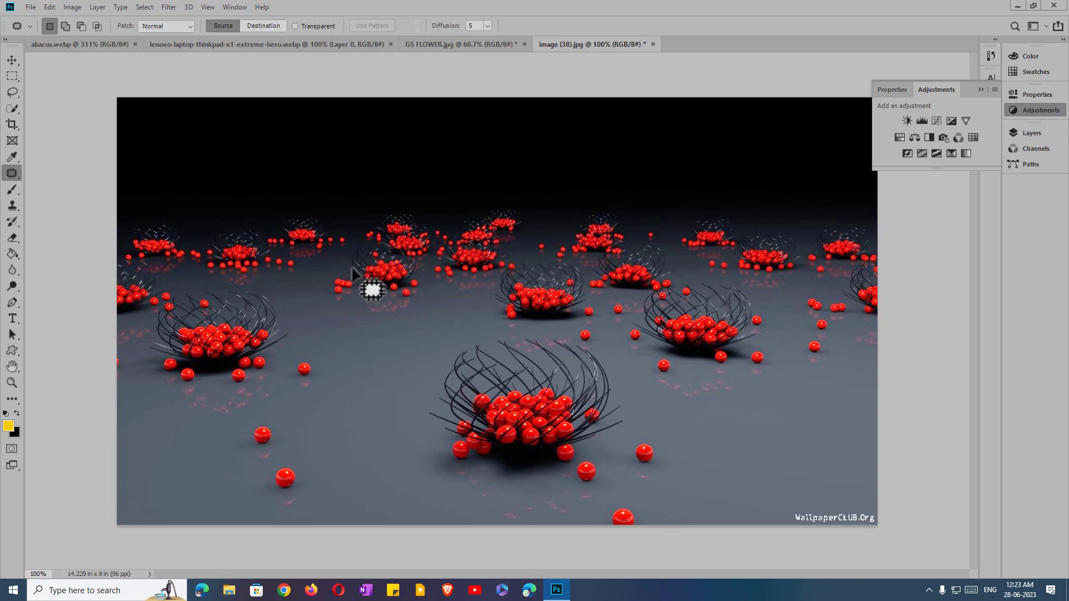
# Step: Undo the Brightness/Contrast adjustment
pyautogui.click(50, 7)
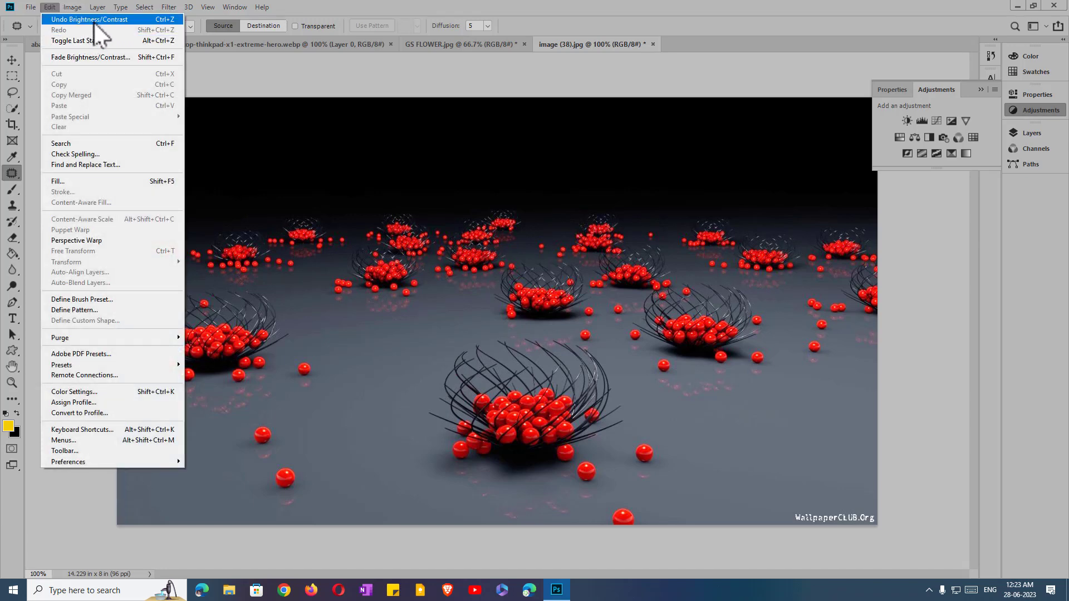
pyautogui.click(95, 20)
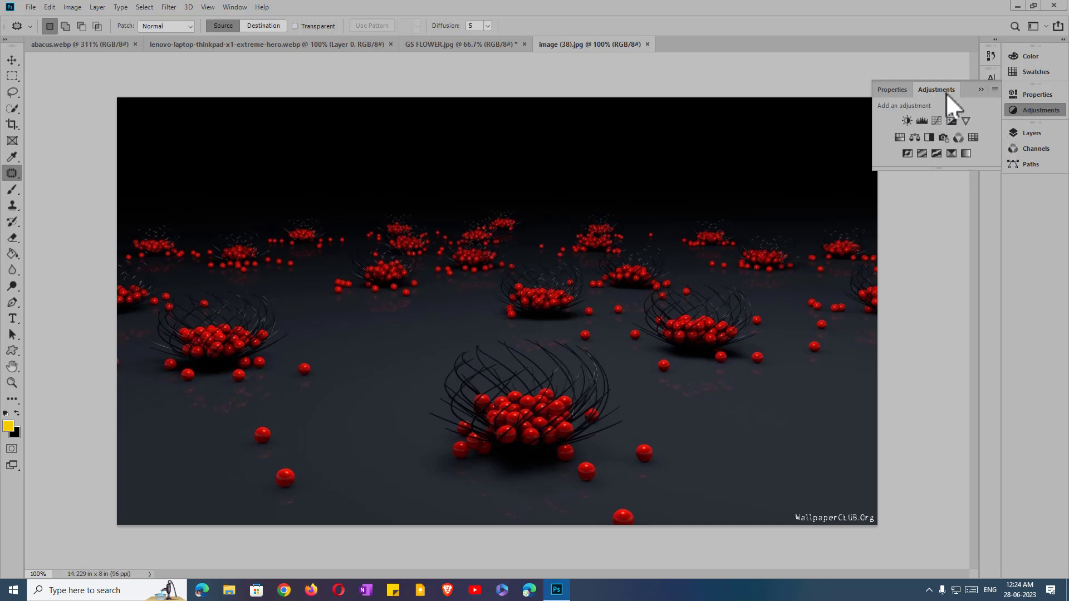
# Step: Add a Brightness/Contrast adjustment layer with brightness about 90 and contrast about -31, and compare the image with it hidden and shown
pyautogui.click(907, 120)
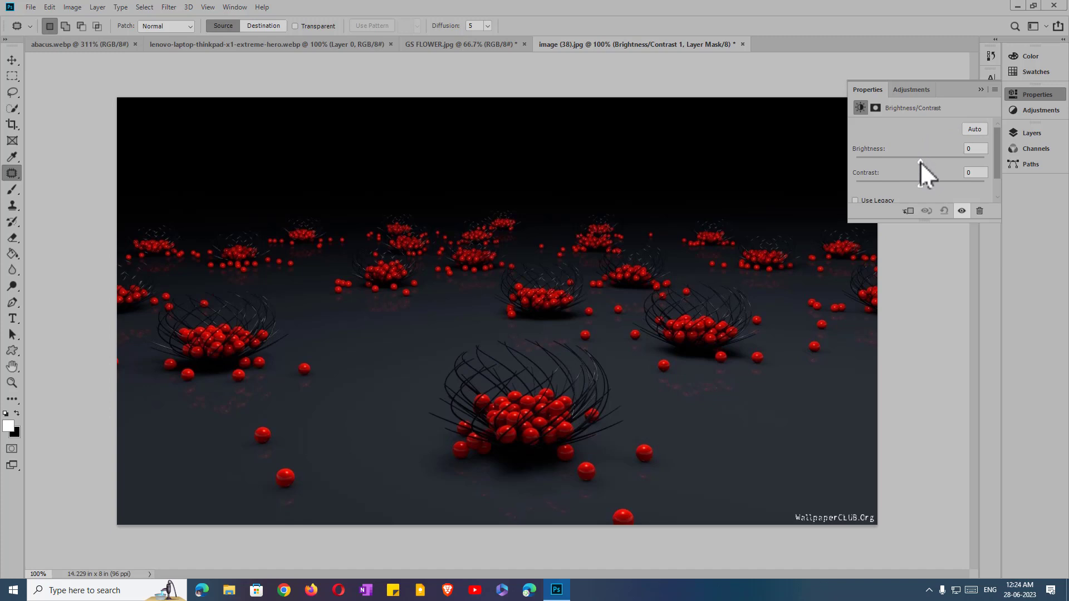
pyautogui.moveTo(920, 160); pyautogui.dragTo(890, 191)
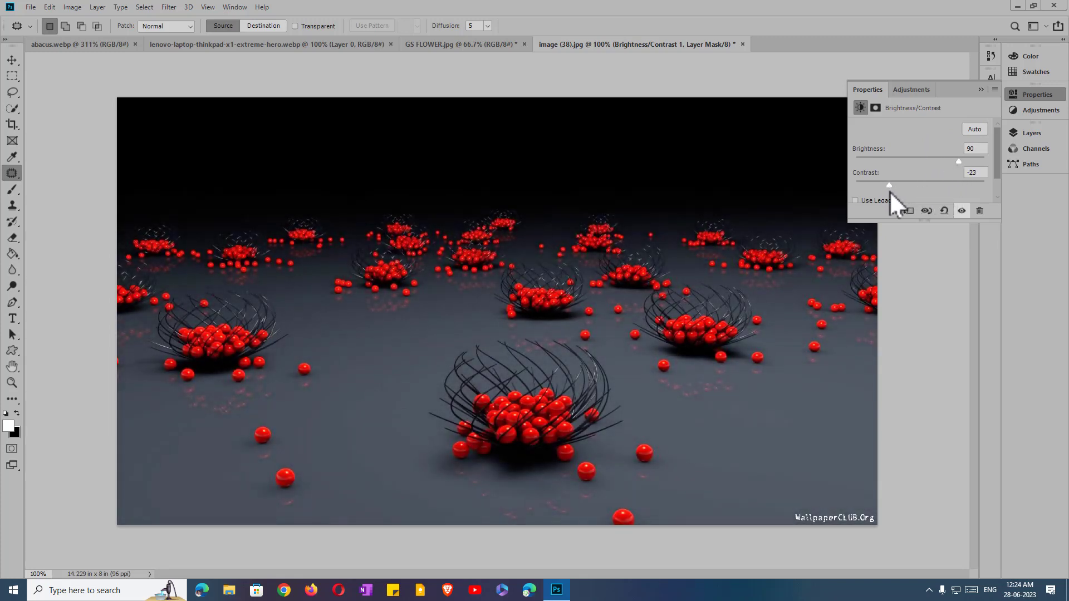
pyautogui.click(962, 211)
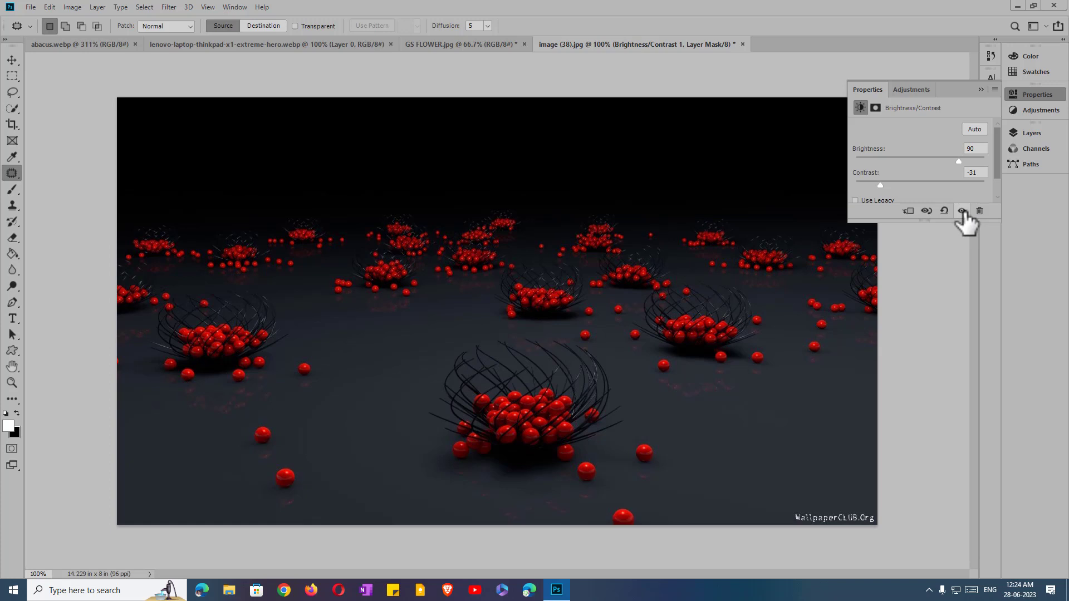
pyautogui.click(961, 211)
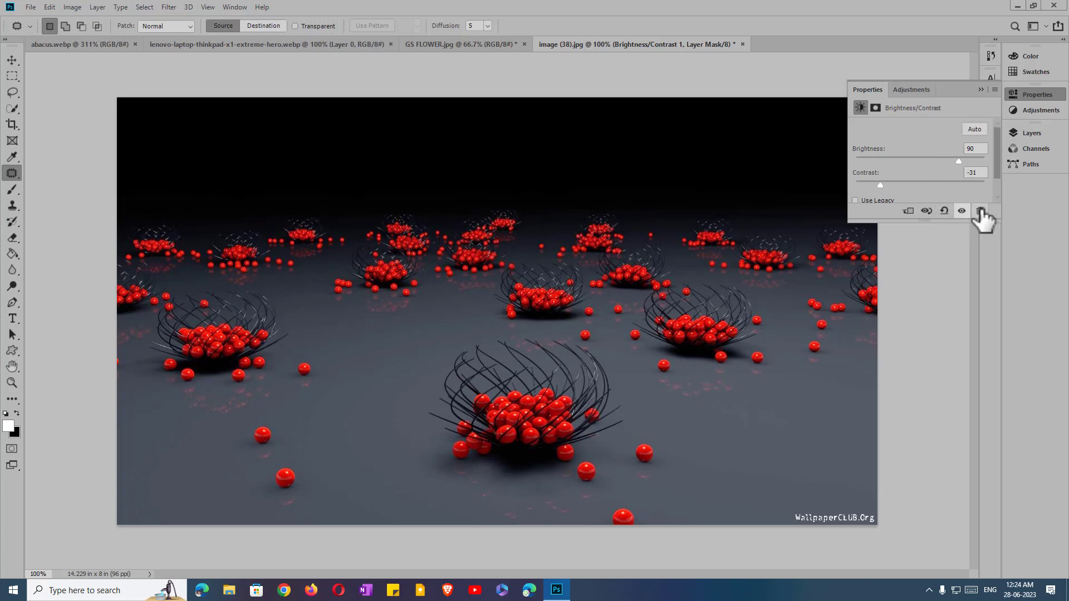
# Step: Hide the Brightness/Contrast adjustment layer and delete its layer mask
pyautogui.click(1020, 95)
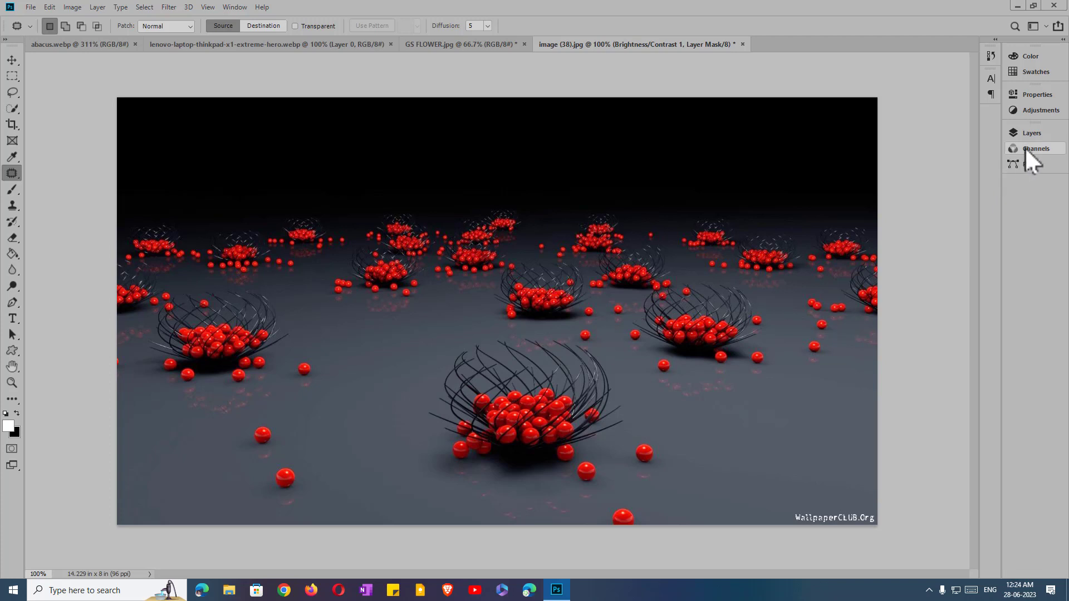
pyautogui.click(1029, 132)
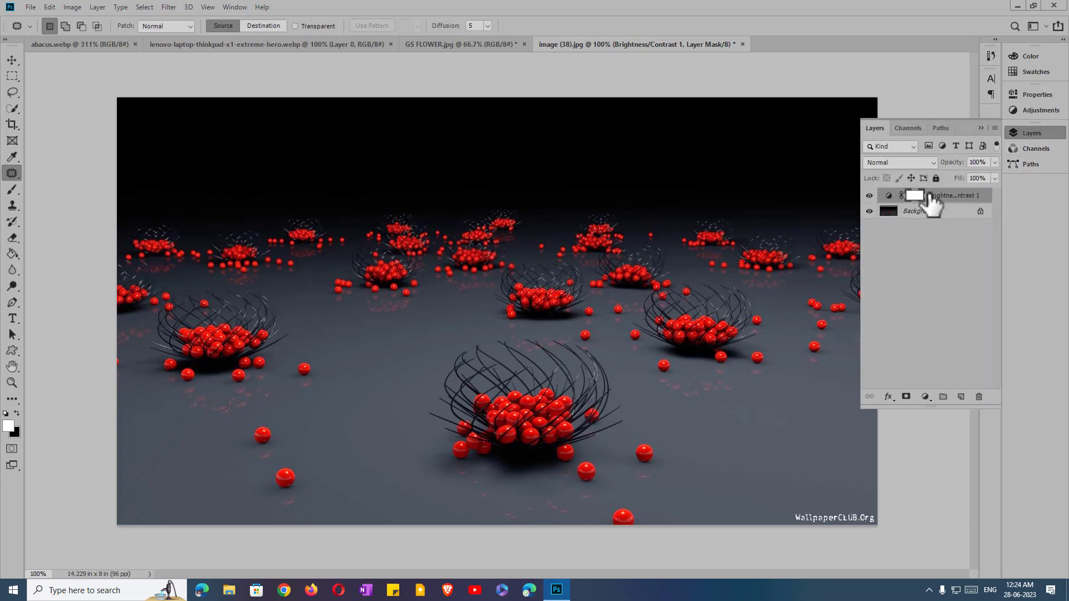
pyautogui.moveTo(931, 202); pyautogui.dragTo(874, 206)
pyautogui.click(869, 195)
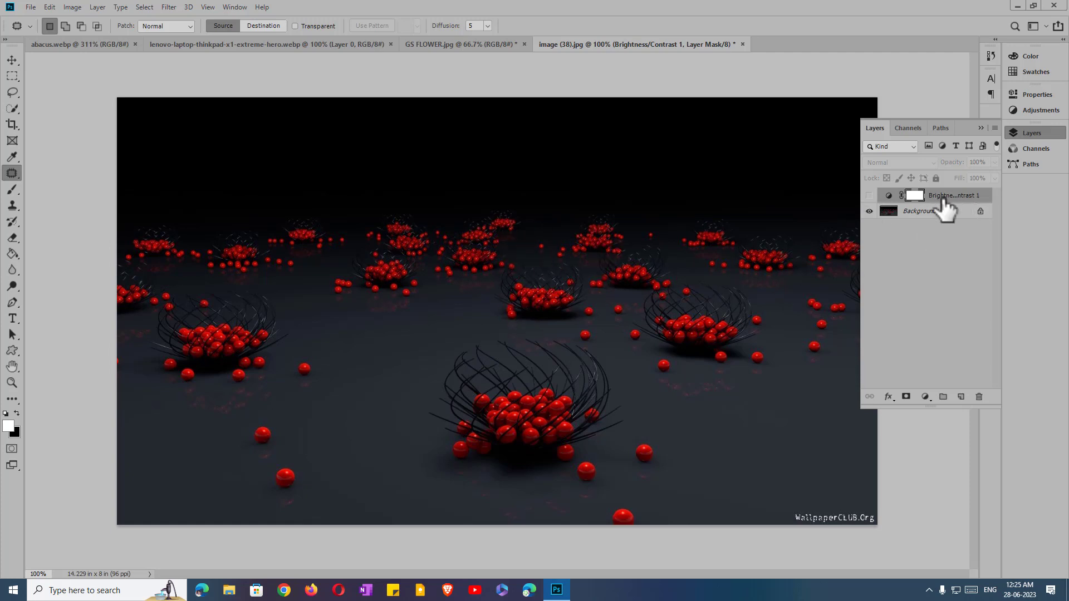
pyautogui.click(980, 397)
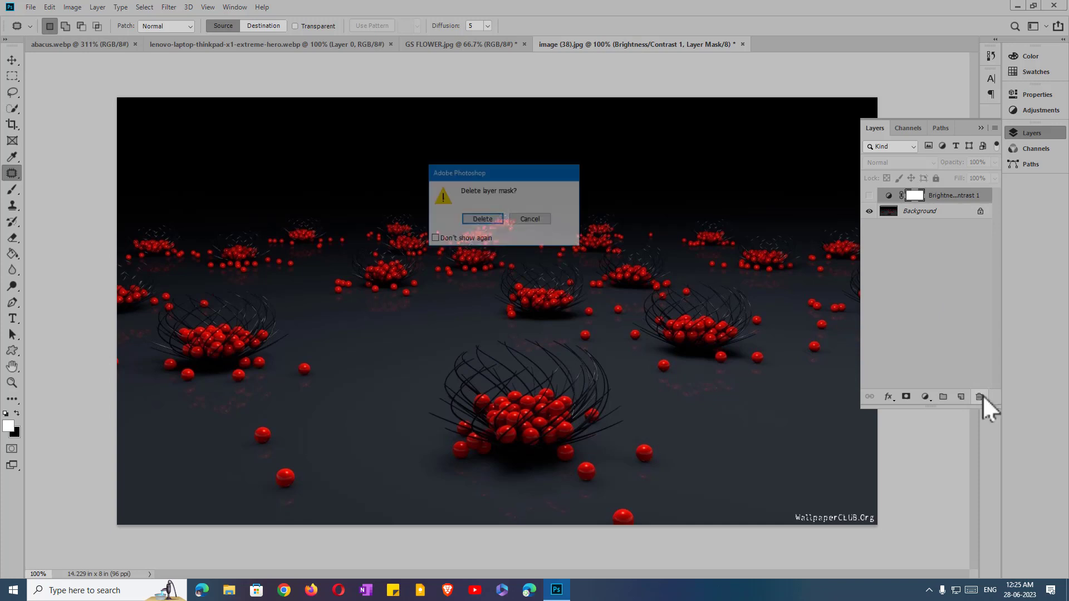
pyautogui.click(483, 218)
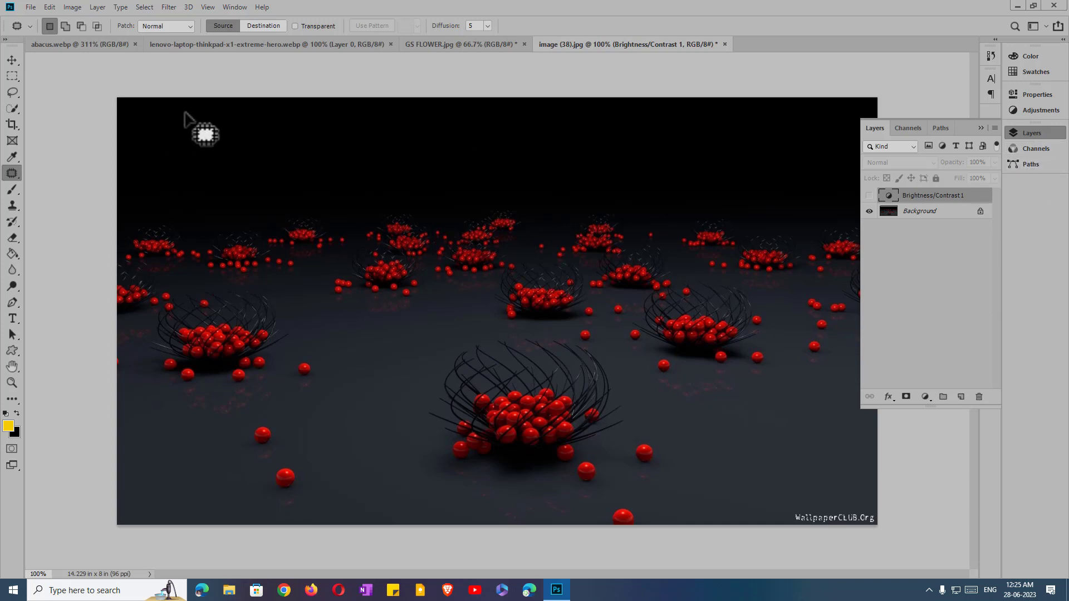
pyautogui.click(1027, 132)
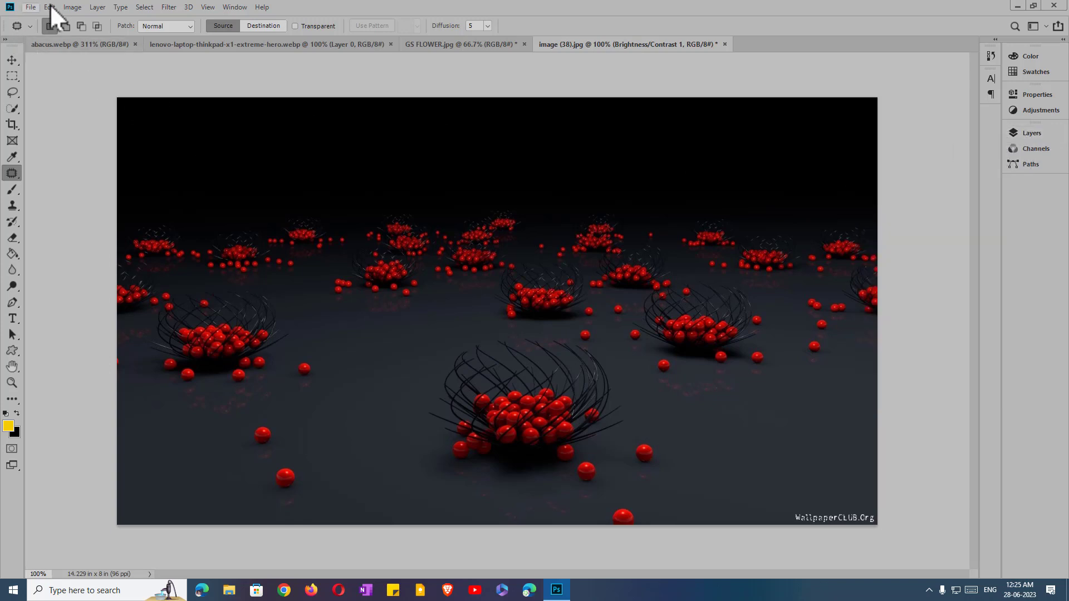
pyautogui.click(73, 7)
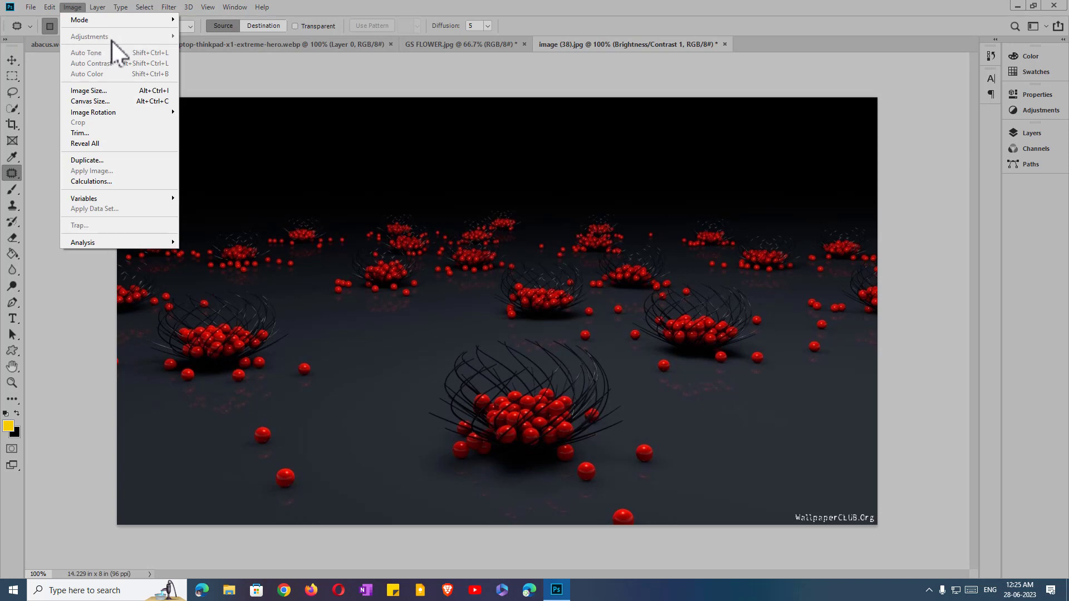
pyautogui.click(571, 223)
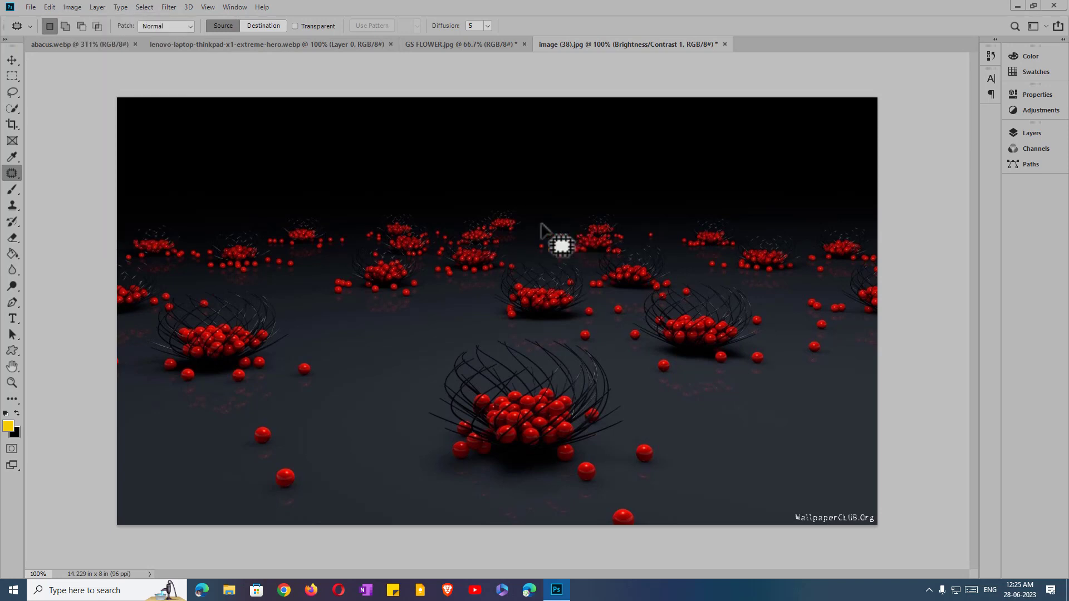
# Step: Delete the Brightness/Contrast adjustment layer, leaving only the Background layer
pyautogui.click(1033, 133)
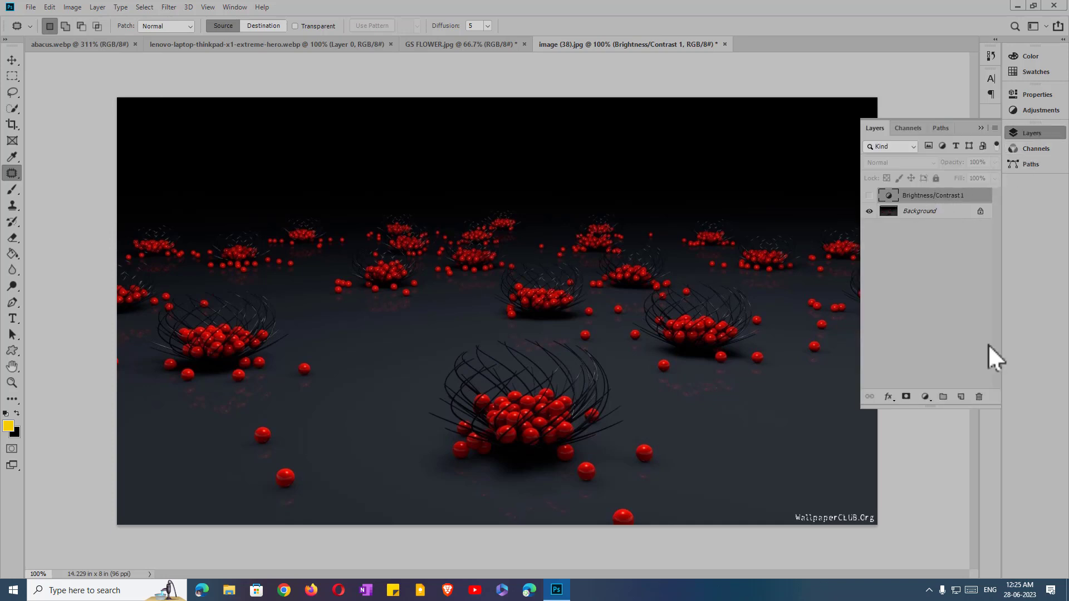
pyautogui.click(979, 397)
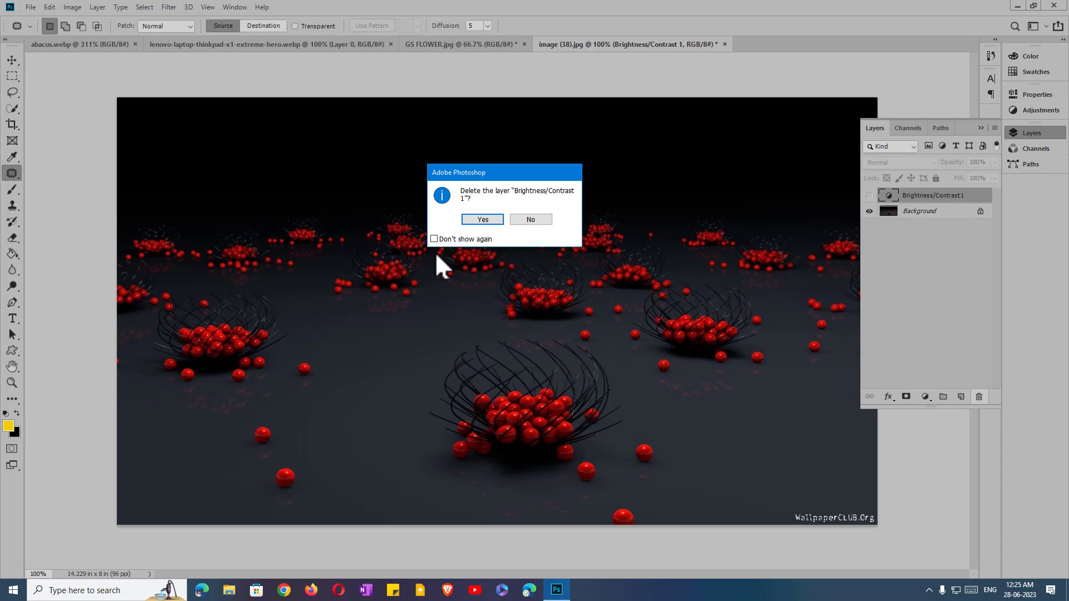
pyautogui.click(481, 220)
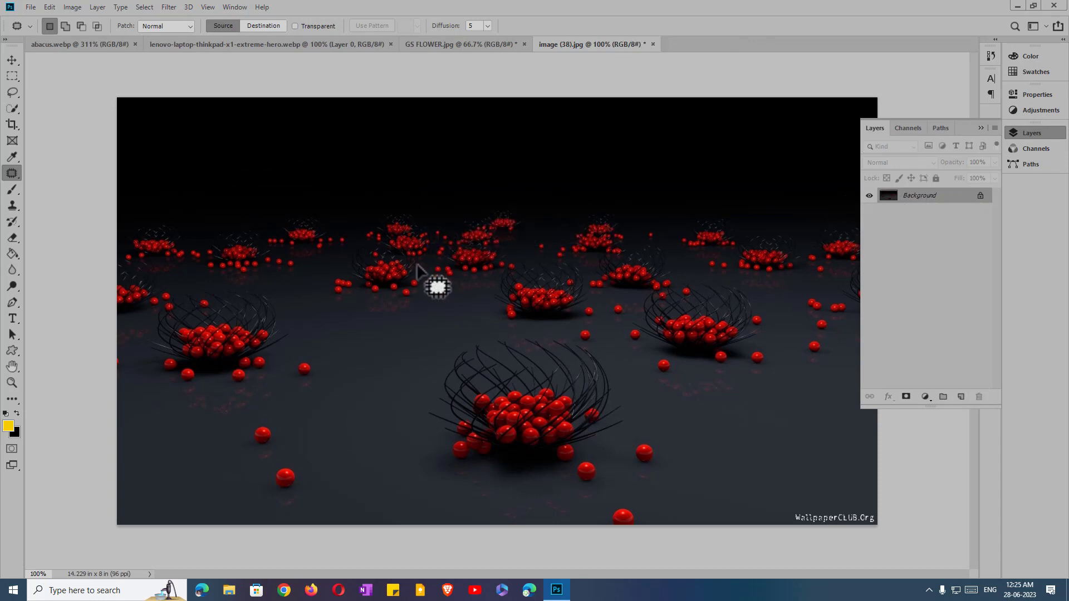
pyautogui.click(1031, 132)
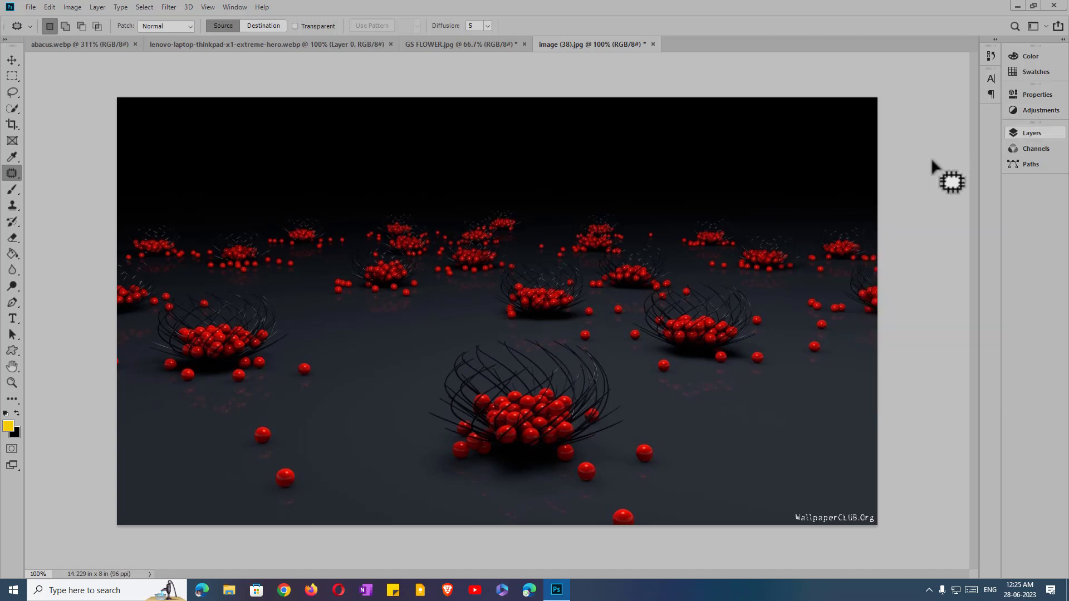
# Step: Try a Levels adjustment on the RGB channel with midtone input about 1.10 and white input about 110
pyautogui.click(73, 7)
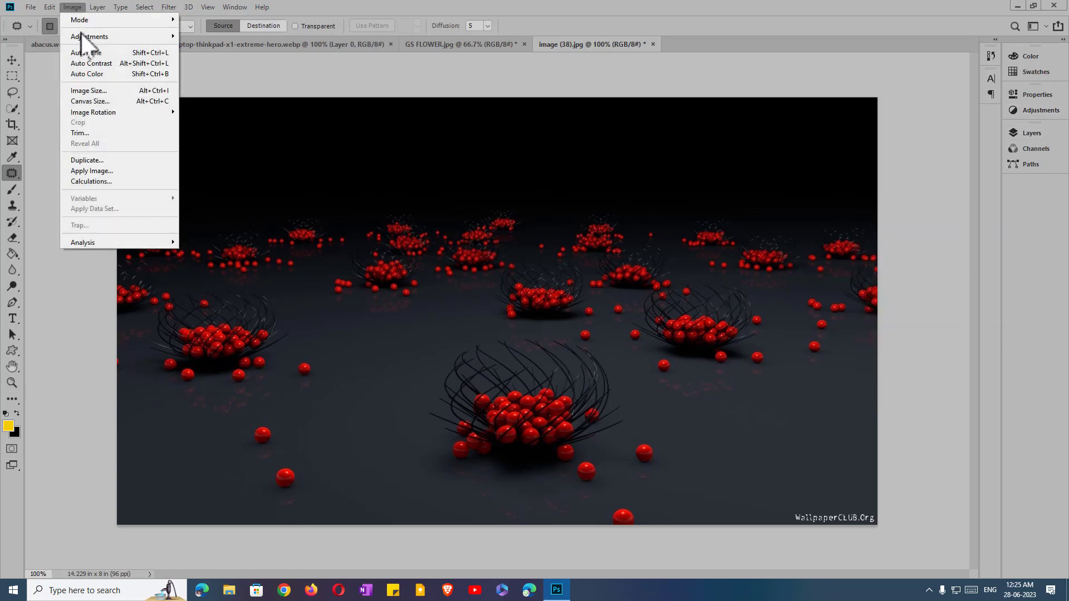
pyautogui.moveTo(89, 37)
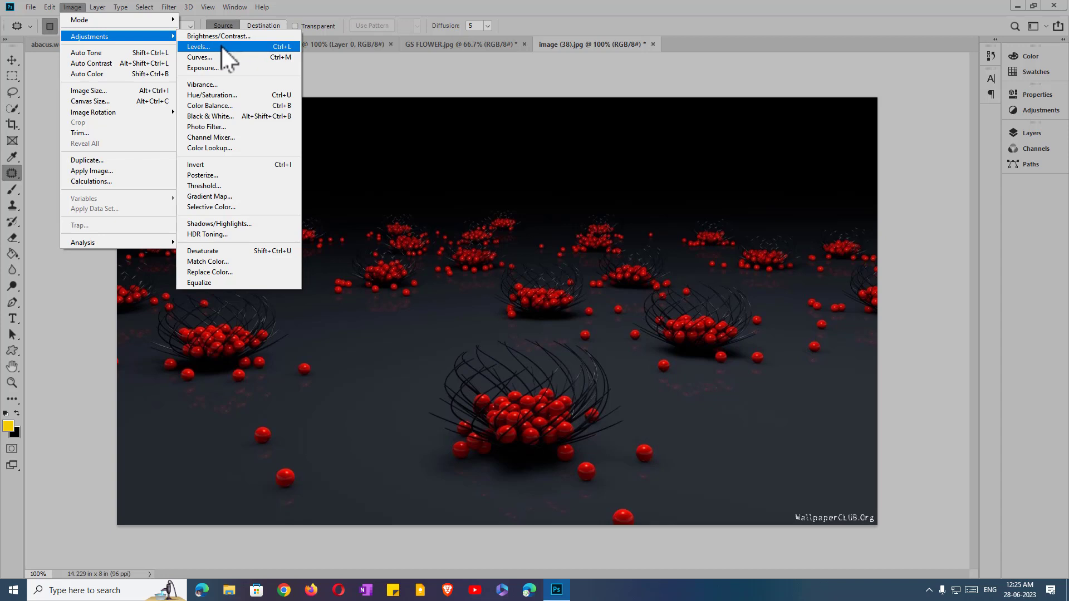
pyautogui.click(221, 46)
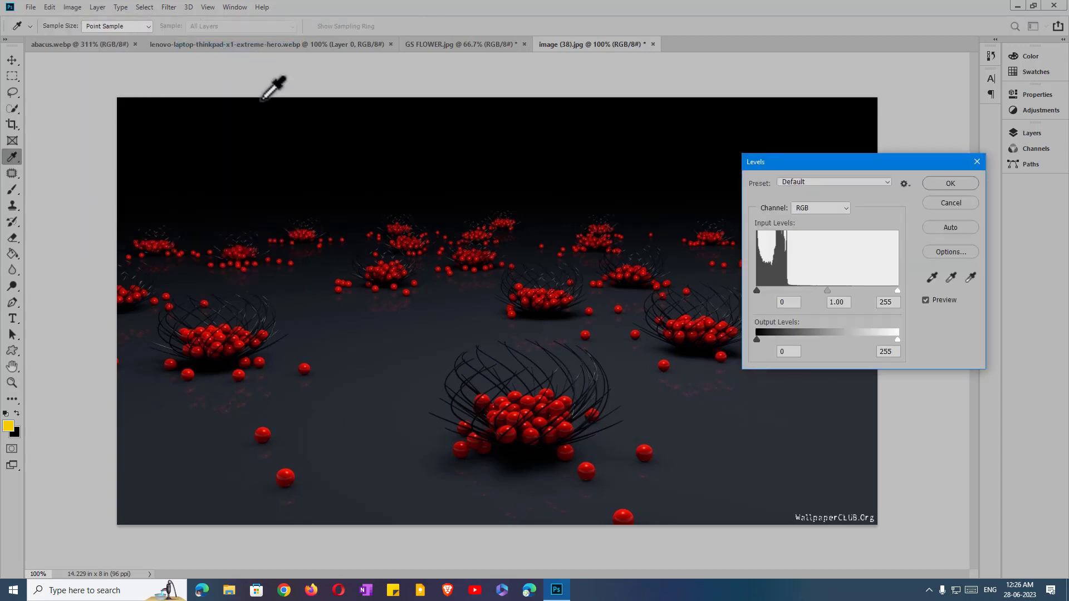
pyautogui.moveTo(860, 166); pyautogui.dragTo(771, 106)
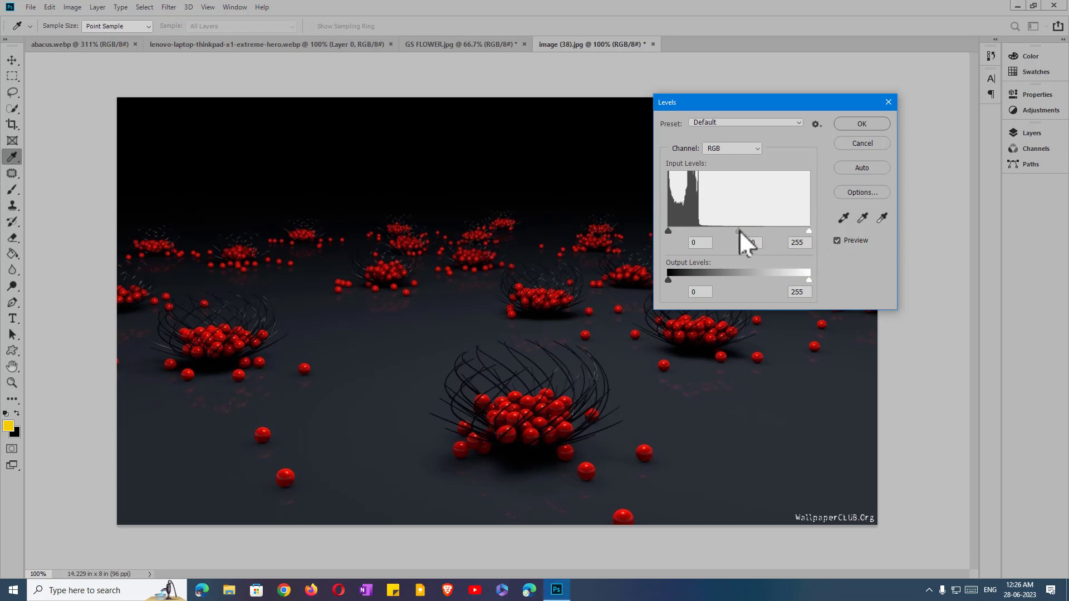
pyautogui.moveTo(740, 231); pyautogui.dragTo(707, 232)
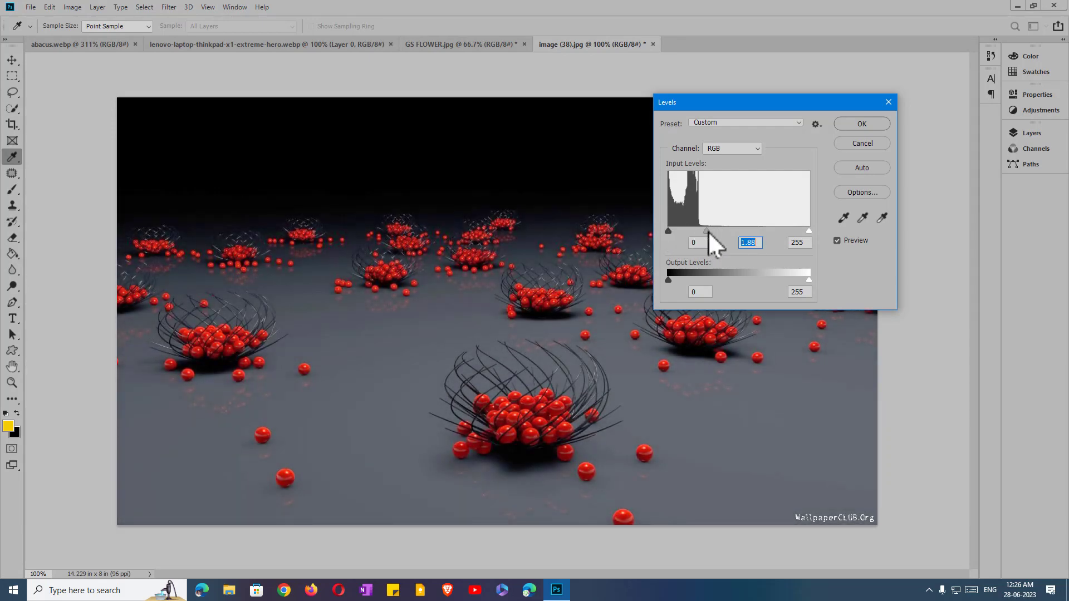
pyautogui.moveTo(707, 232)
pyautogui.mouseDown()
pyautogui.moveTo(685, 233)
pyautogui.moveTo(706, 231)
pyautogui.mouseUp()
pyautogui.moveTo(808, 232); pyautogui.dragTo(696, 229)
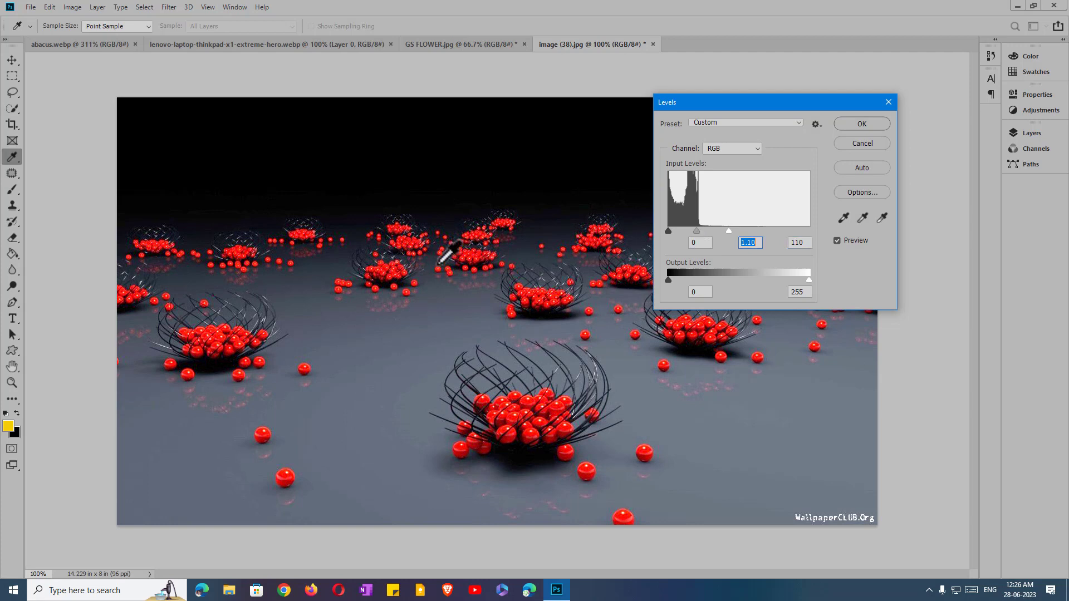
# Step: Compare the image with the Levels preview off and on, and discard the Levels adjustment
pyautogui.click(836, 240)
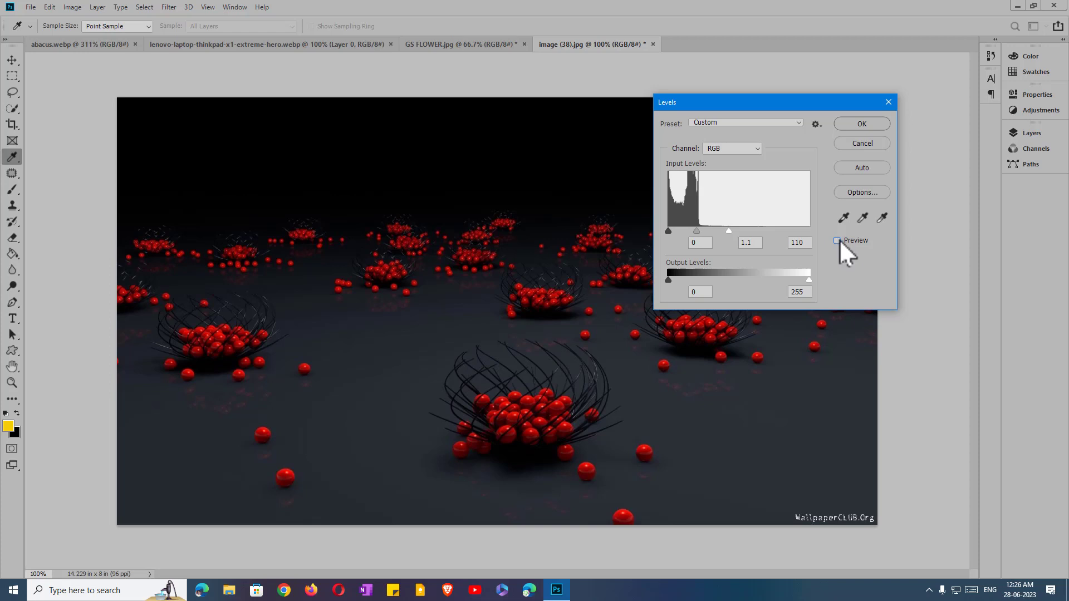
pyautogui.click(837, 240)
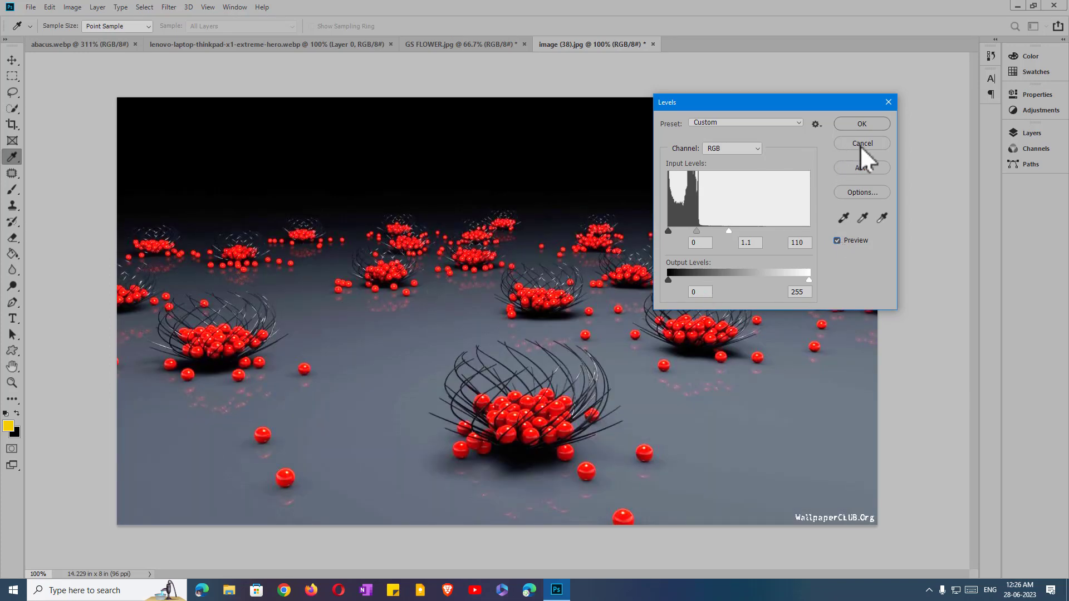
pyautogui.click(754, 149)
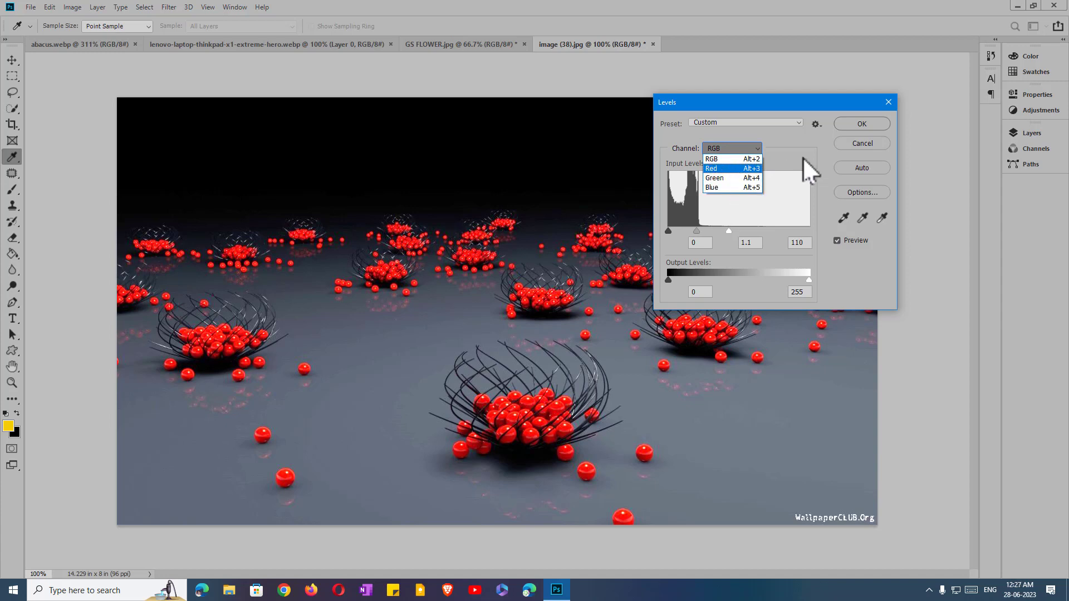
pyautogui.click(871, 143)
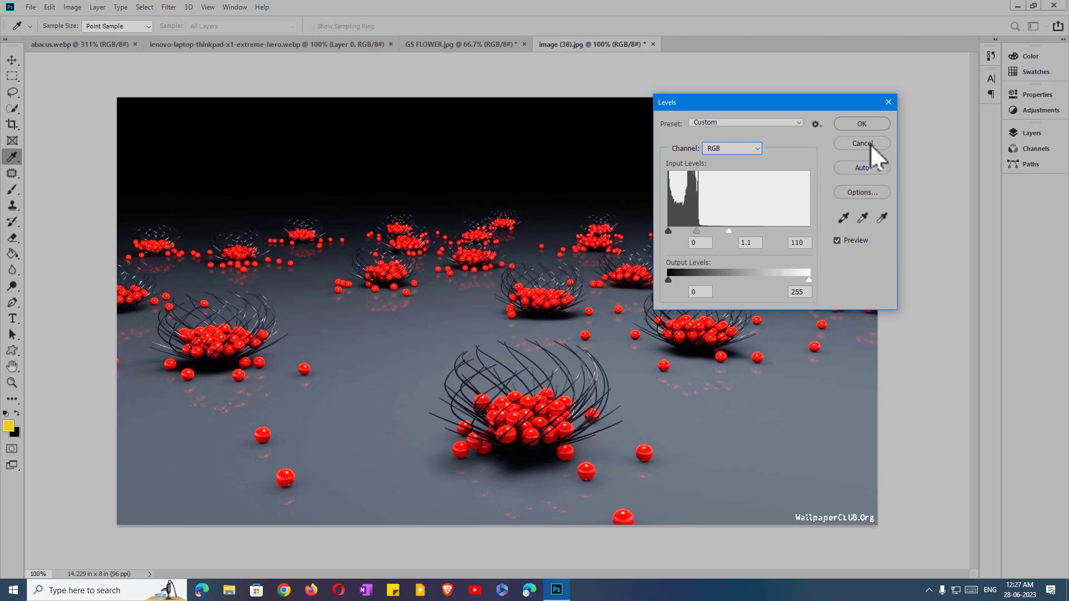
pyautogui.click(862, 144)
pyautogui.press('j')
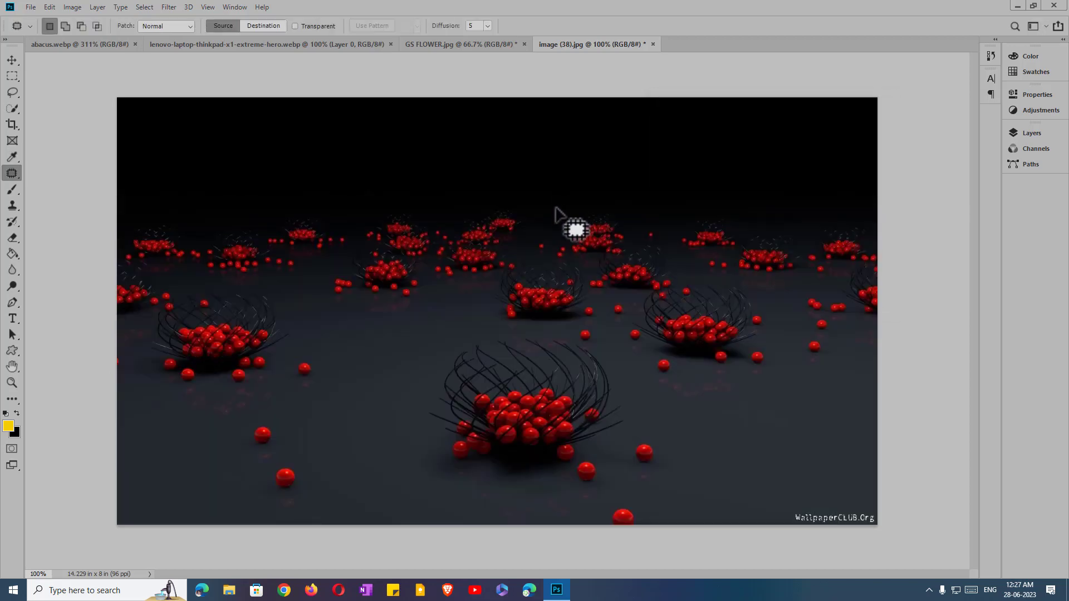
# Step: Try a Curves adjustment on the RGB channel, moving the white point to input about 111 and keeping the black point at 0
pyautogui.click(71, 6)
pyautogui.moveTo(84, 37)
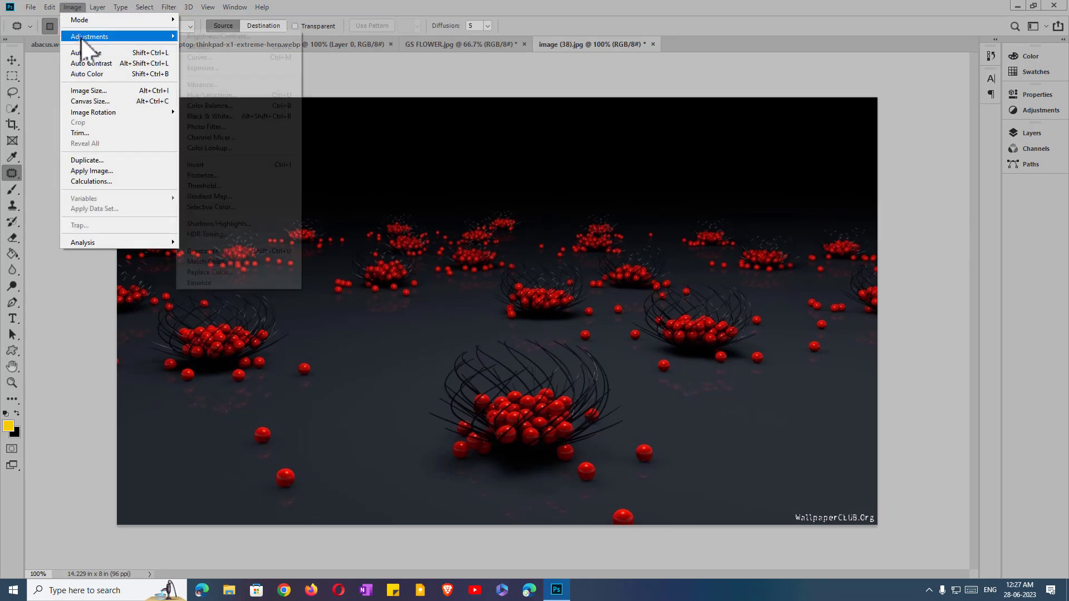
pyautogui.click(230, 58)
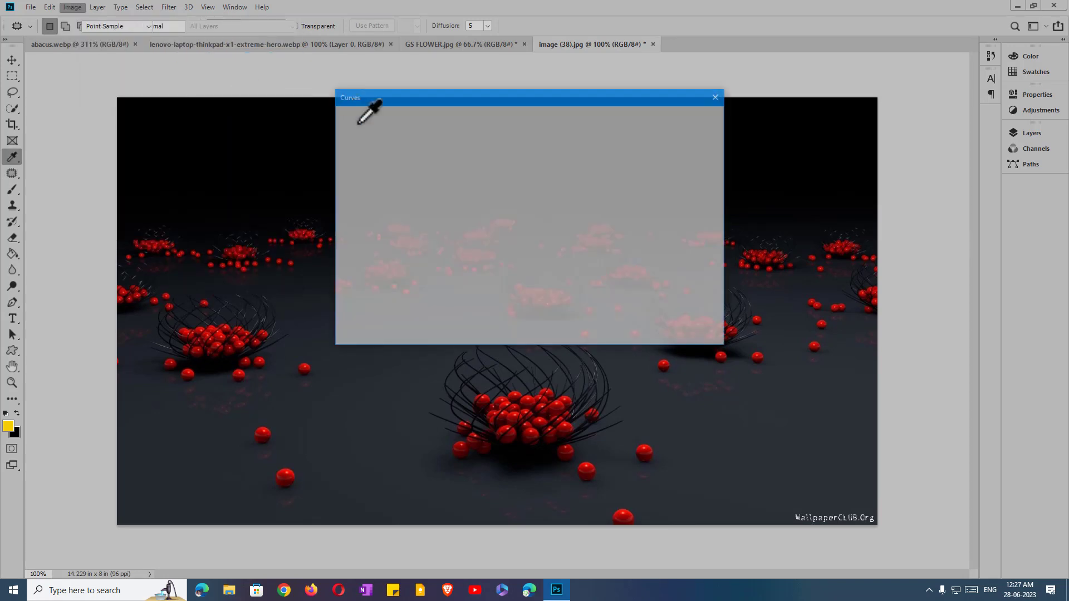
pyautogui.moveTo(473, 100); pyautogui.dragTo(570, 84)
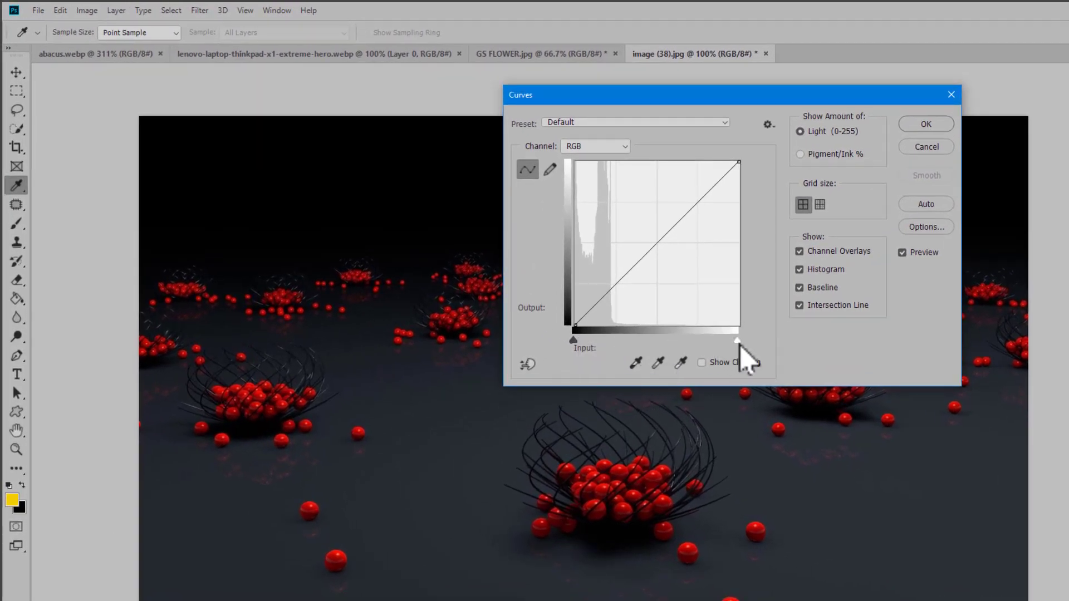
pyautogui.moveTo(738, 343); pyautogui.dragTo(676, 349)
pyautogui.click(574, 340)
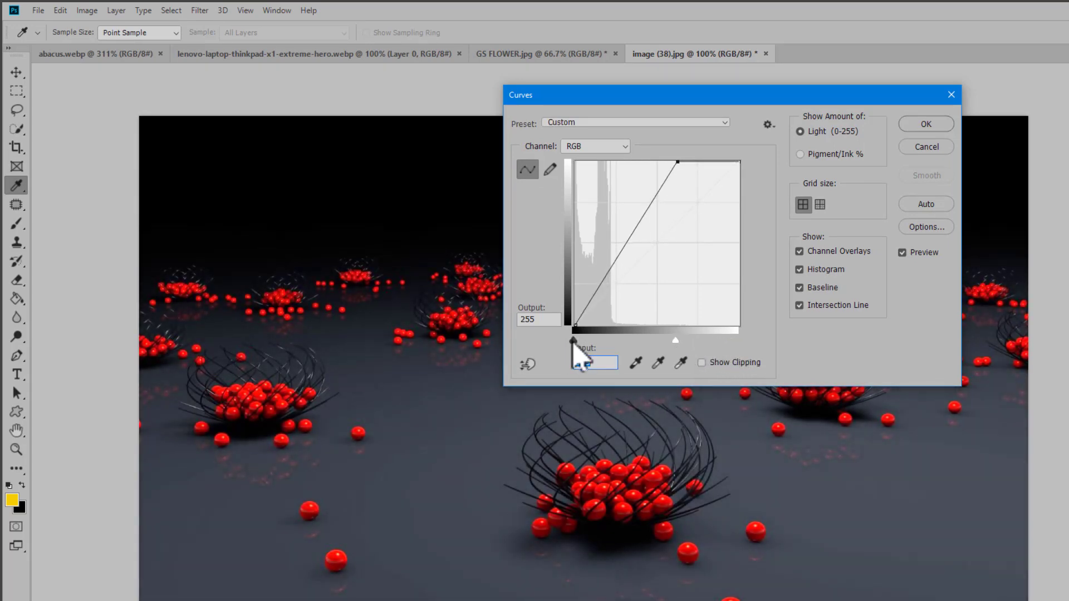
pyautogui.moveTo(577, 341)
pyautogui.mouseDown()
pyautogui.moveTo(606, 346)
pyautogui.moveTo(586, 336)
pyautogui.moveTo(573, 344)
pyautogui.mouseUp()
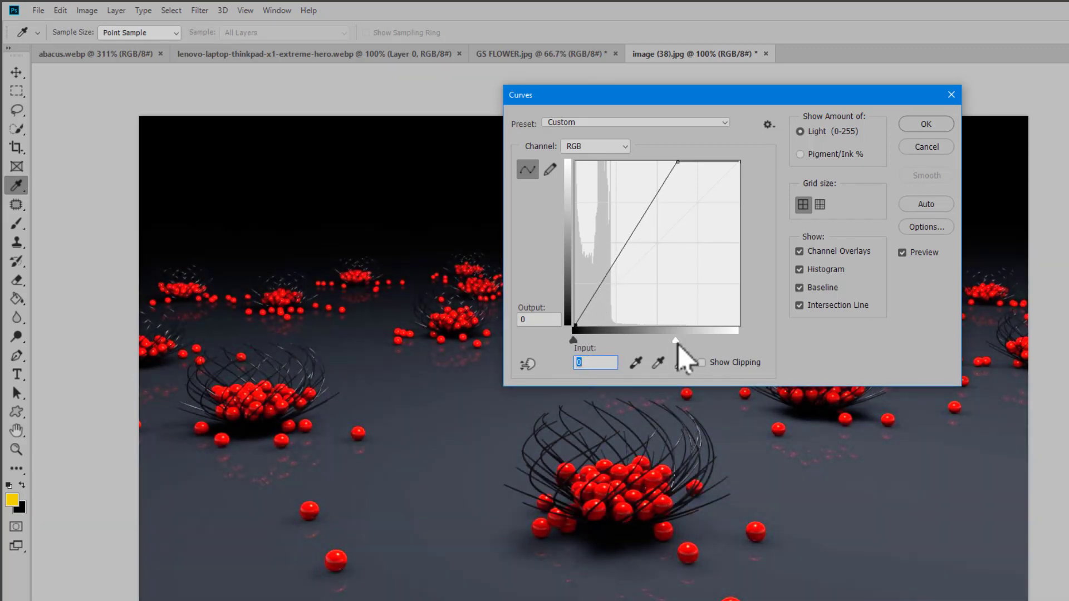
pyautogui.moveTo(675, 341); pyautogui.dragTo(644, 344)
# Step: Try the Curves on-image adjustment tool on the dark background above the baskets, and discard the Curves adjustment
pyautogui.moveTo(636, 94); pyautogui.dragTo(774, 118)
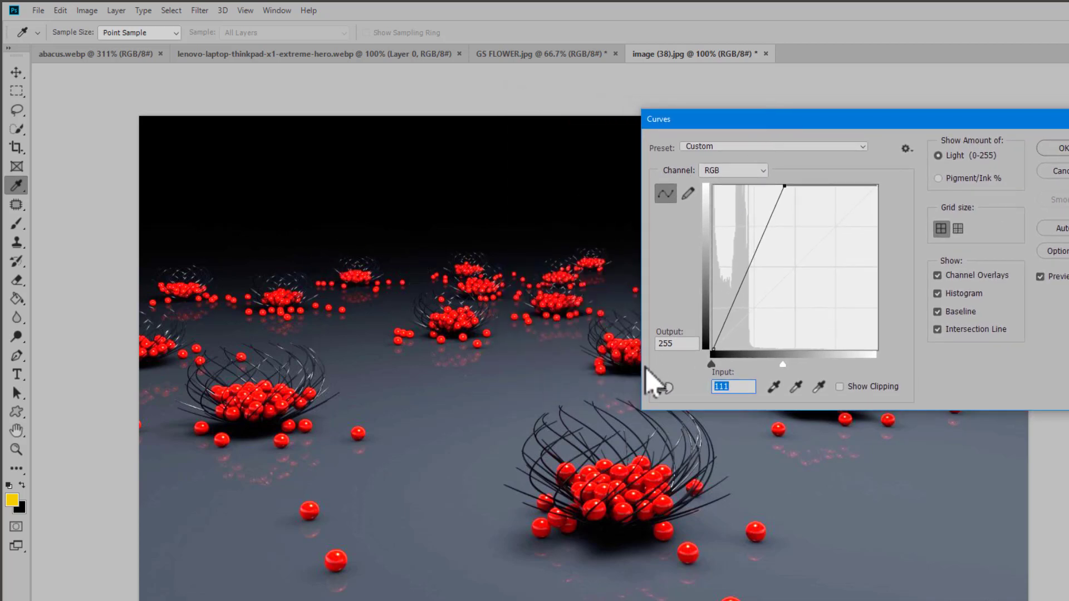
pyautogui.click(667, 390)
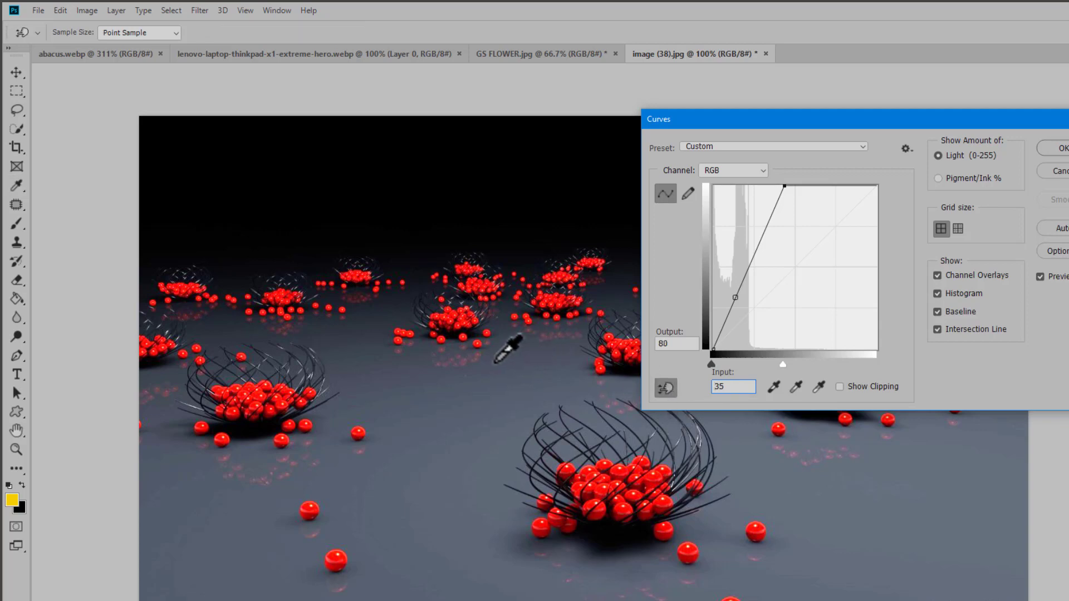
pyautogui.click(398, 255)
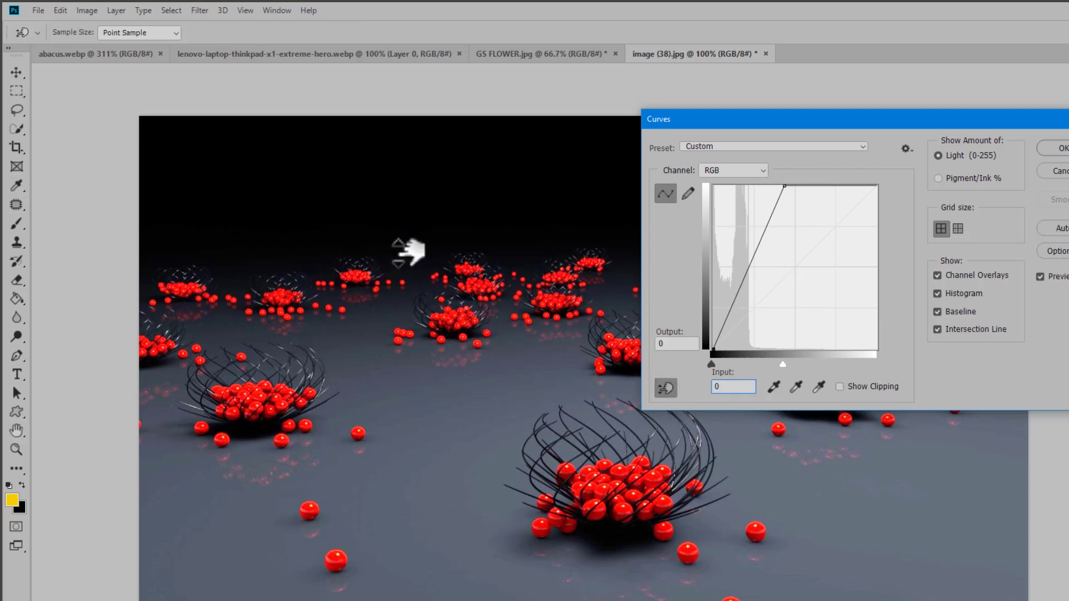
pyautogui.moveTo(409, 251)
pyautogui.mouseDown()
pyautogui.moveTo(413, 205)
pyautogui.moveTo(411, 255)
pyautogui.mouseUp()
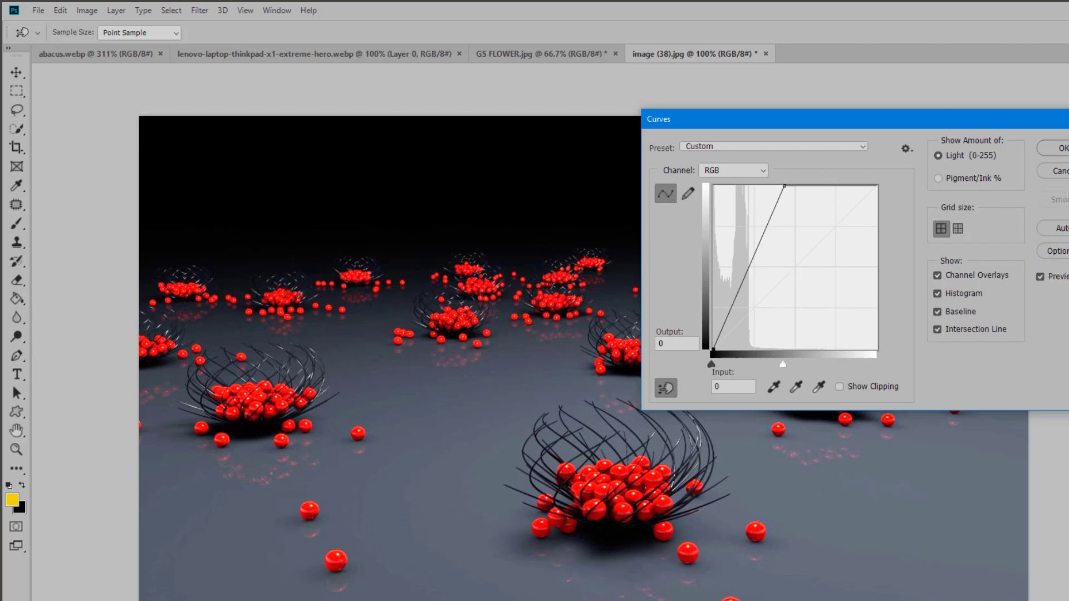
pyautogui.click(1055, 171)
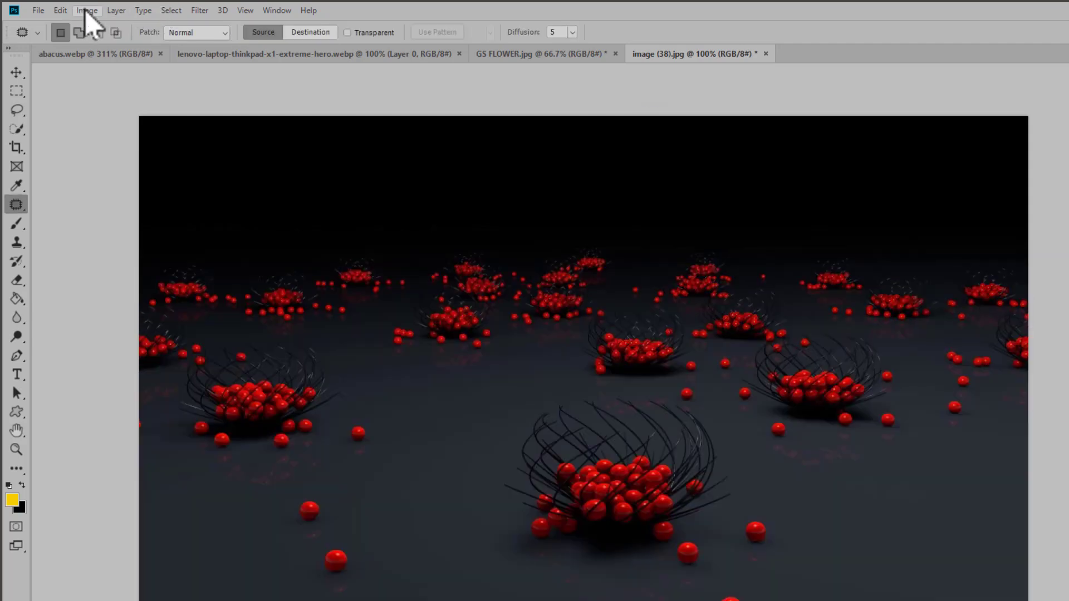
# Step: Try an Exposure adjustment with exposure about +3.41, offset about -0.0504 and gamma correction about 0.85
pyautogui.click(88, 11)
pyautogui.moveTo(139, 45)
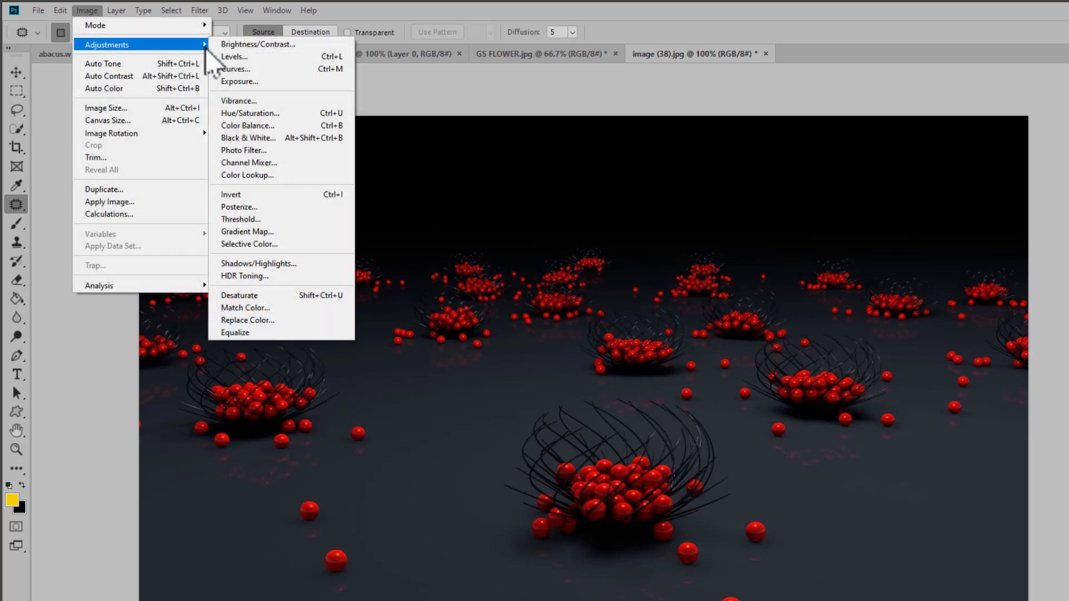
pyautogui.click(280, 82)
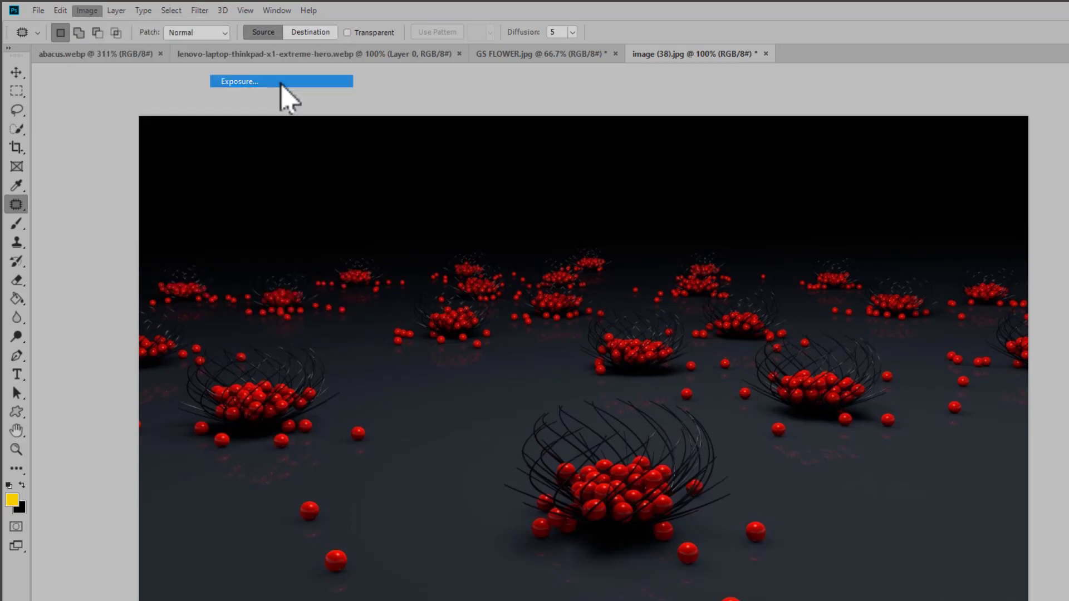
pyautogui.moveTo(590, 143); pyautogui.dragTo(585, 99)
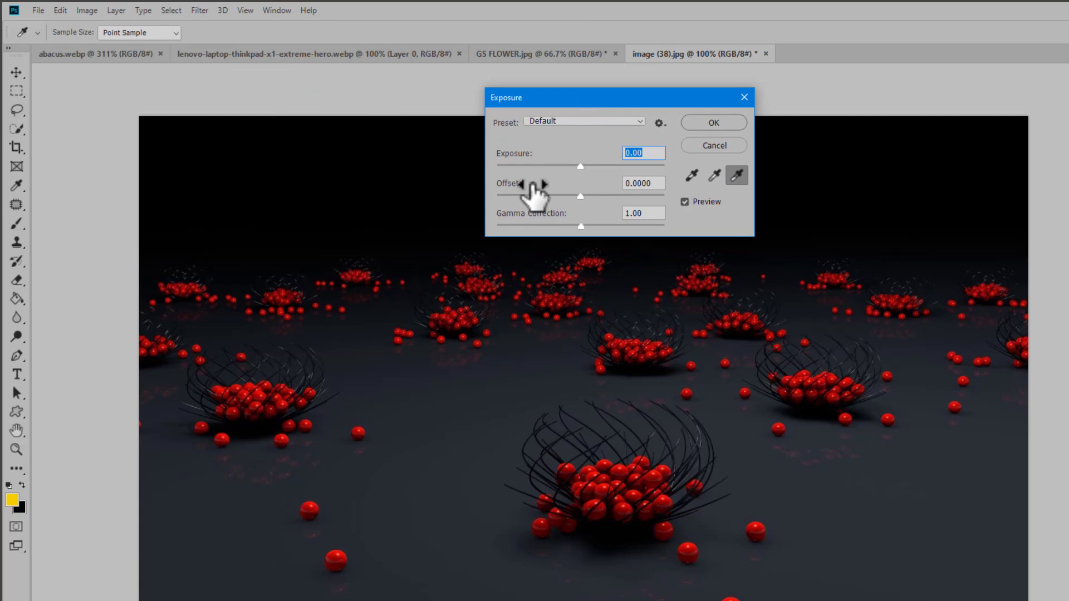
pyautogui.moveTo(582, 169); pyautogui.dragTo(624, 169)
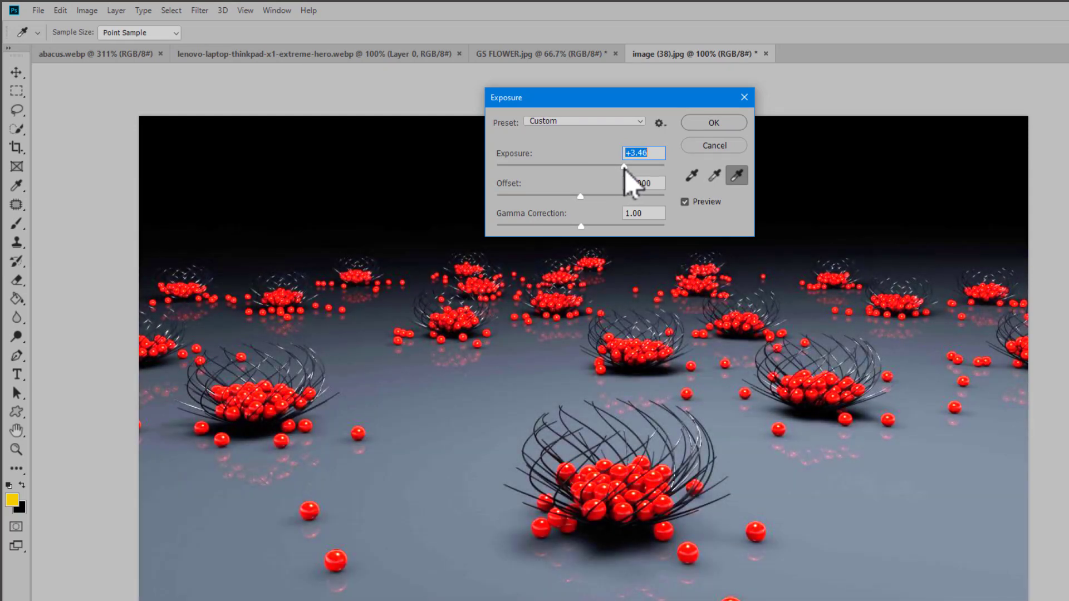
pyautogui.moveTo(582, 198)
pyautogui.mouseDown()
pyautogui.moveTo(604, 199)
pyautogui.moveTo(572, 199)
pyautogui.mouseUp()
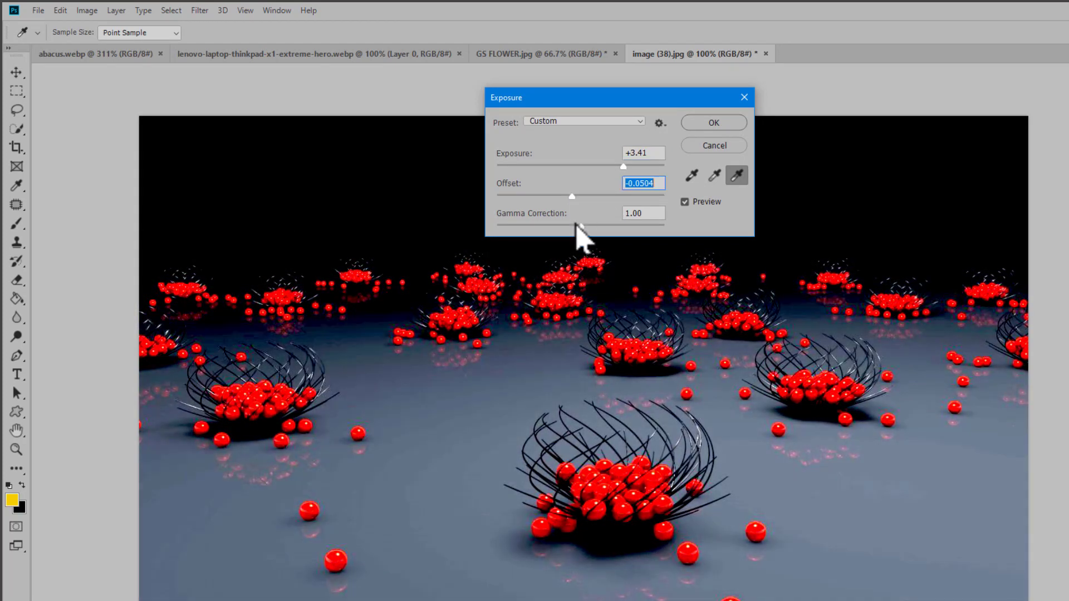
pyautogui.moveTo(581, 227)
pyautogui.mouseDown()
pyautogui.moveTo(561, 227)
pyautogui.moveTo(599, 232)
pyautogui.moveTo(590, 228)
pyautogui.mouseUp()
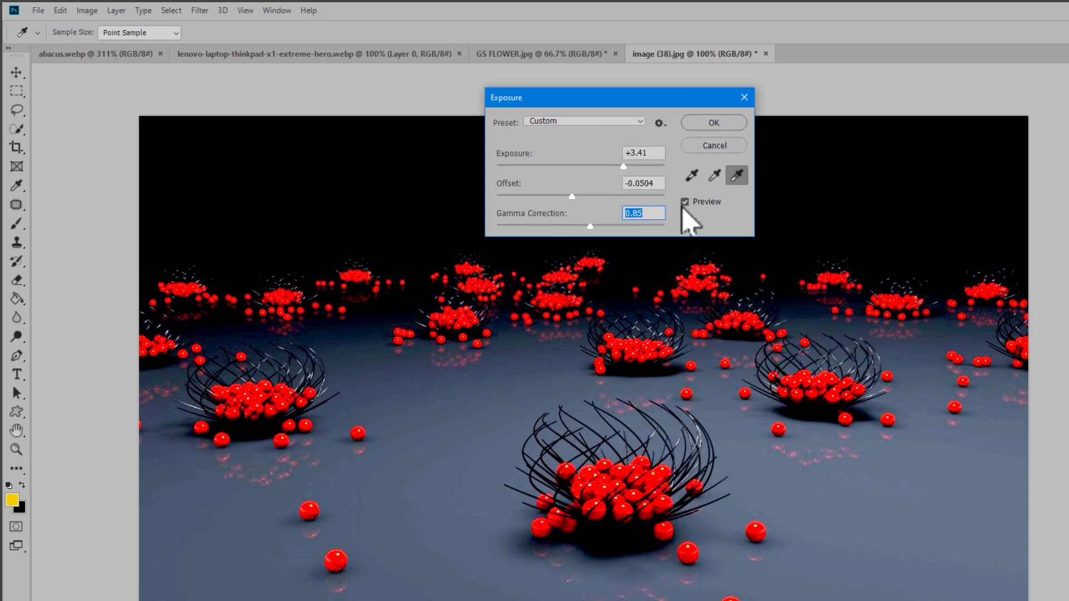
# Step: Compare the image with the Exposure preview off and on, and discard the Exposure adjustment
pyautogui.click(685, 202)
pyautogui.click(685, 203)
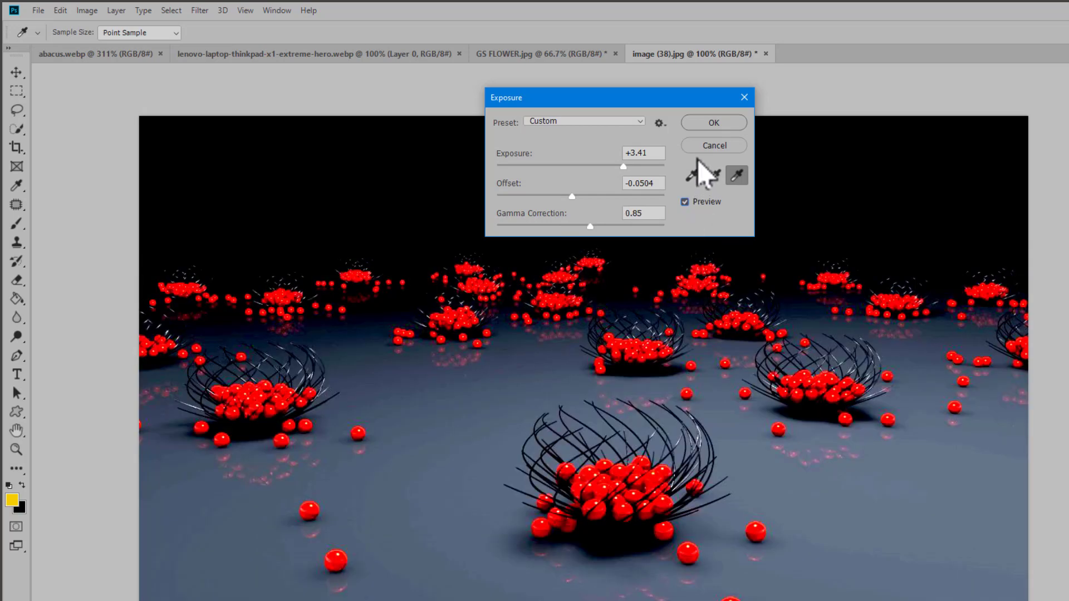
pyautogui.click(714, 147)
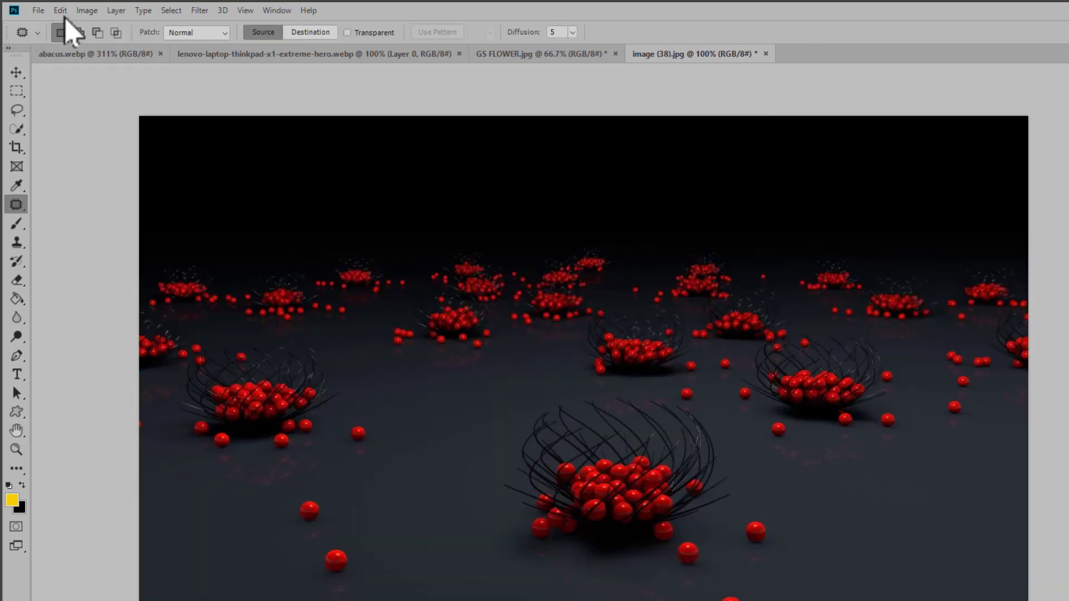
# Step: Try a Vibrance adjustment with vibrance about +3 and saturation about +10, and discard it
pyautogui.click(87, 11)
pyautogui.moveTo(115, 44)
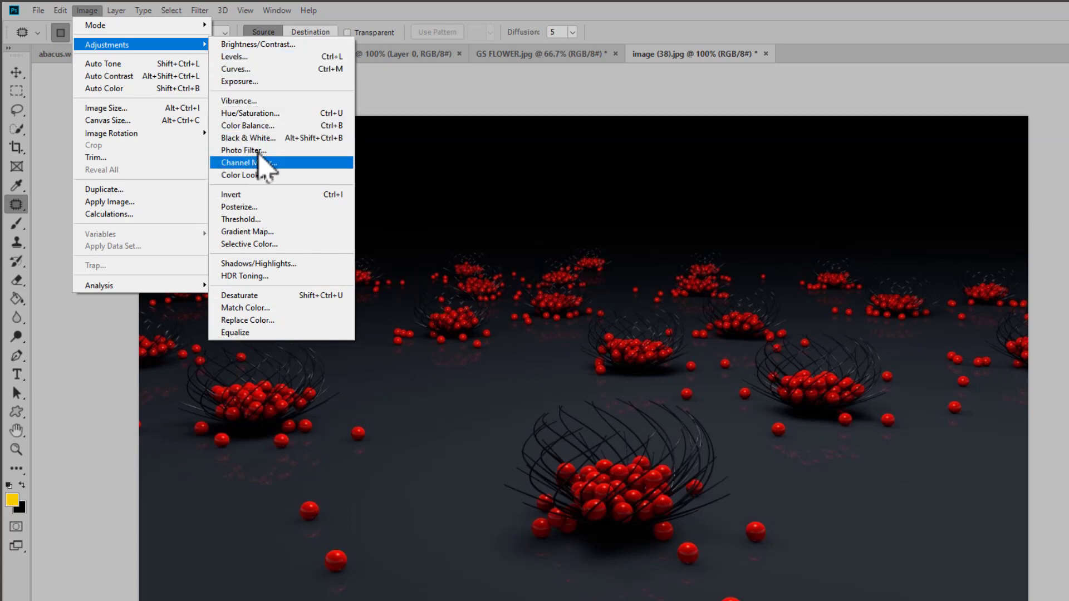
pyautogui.click(277, 101)
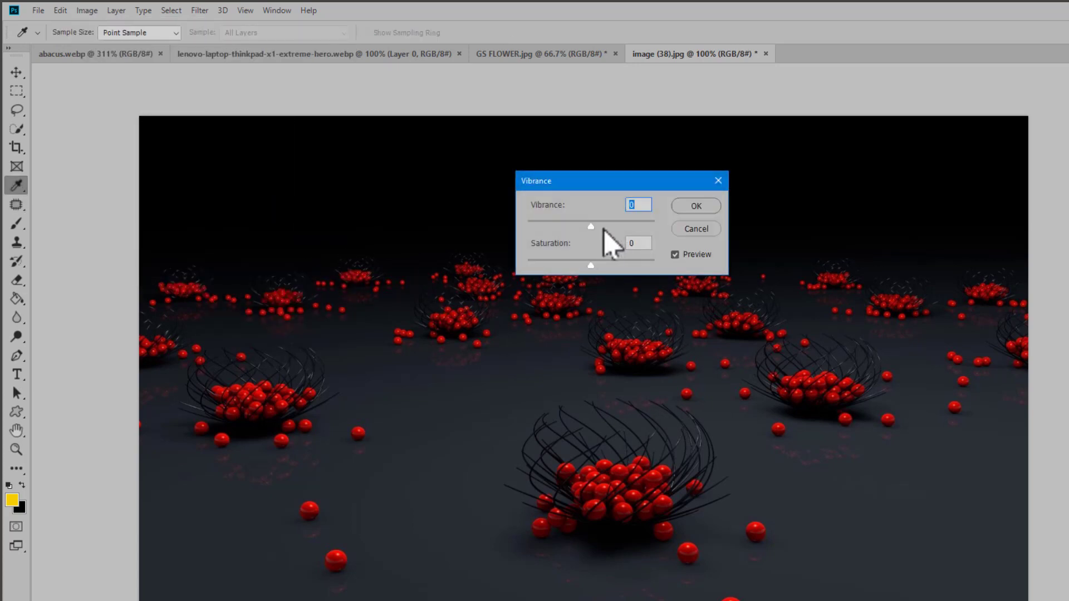
pyautogui.moveTo(591, 226)
pyautogui.mouseDown()
pyautogui.moveTo(645, 226)
pyautogui.moveTo(592, 226)
pyautogui.mouseUp()
pyautogui.moveTo(590, 265)
pyautogui.mouseDown()
pyautogui.moveTo(666, 265)
pyautogui.moveTo(597, 265)
pyautogui.mouseUp()
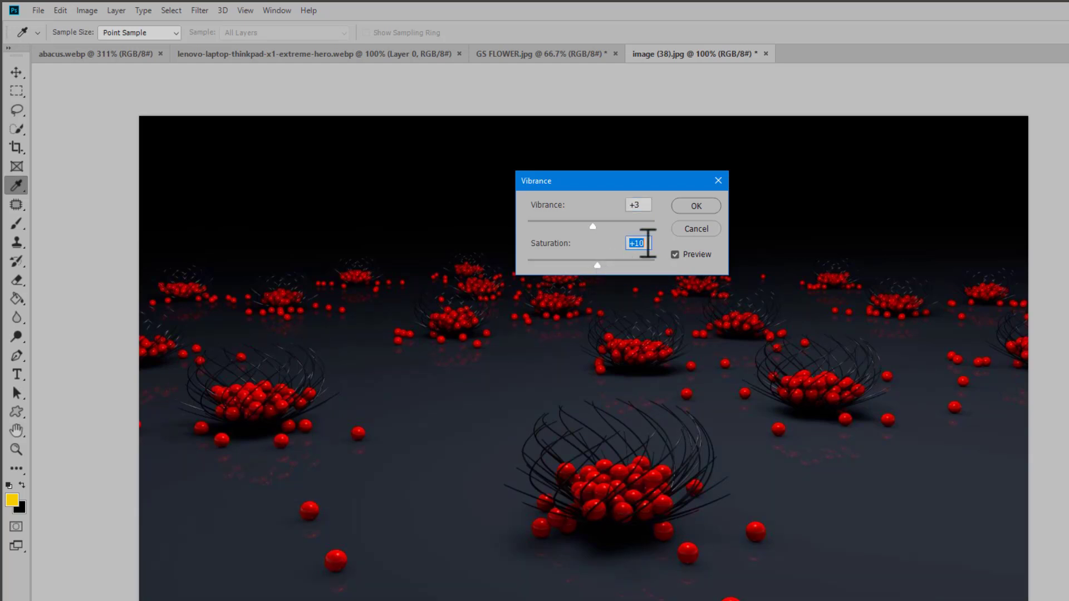
pyautogui.click(697, 229)
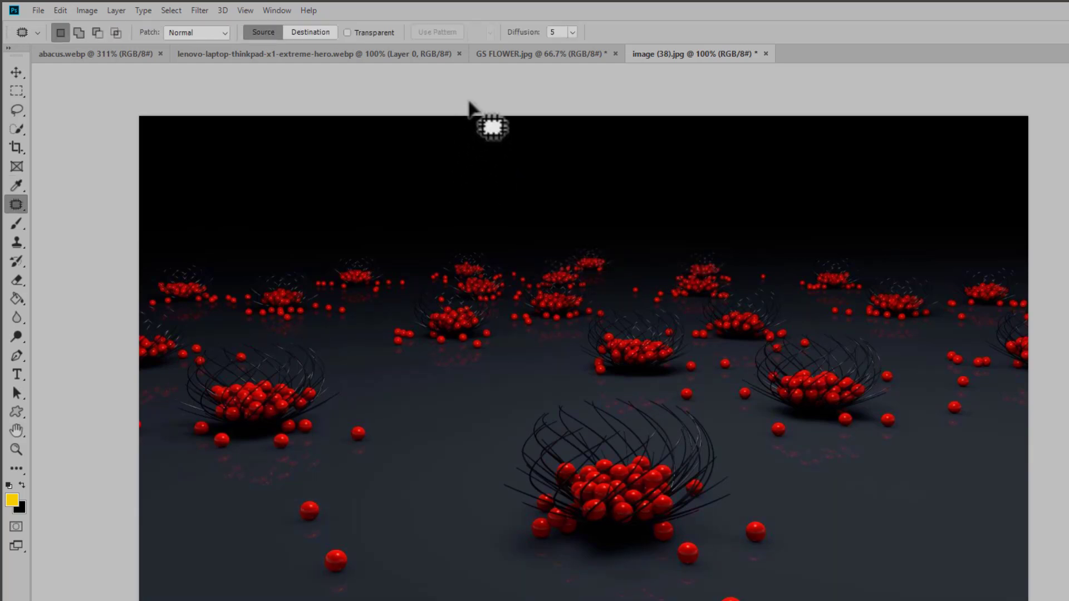
# Step: View the GS FLOWER.jpg document and return to image (38).jpg
pyautogui.click(505, 55)
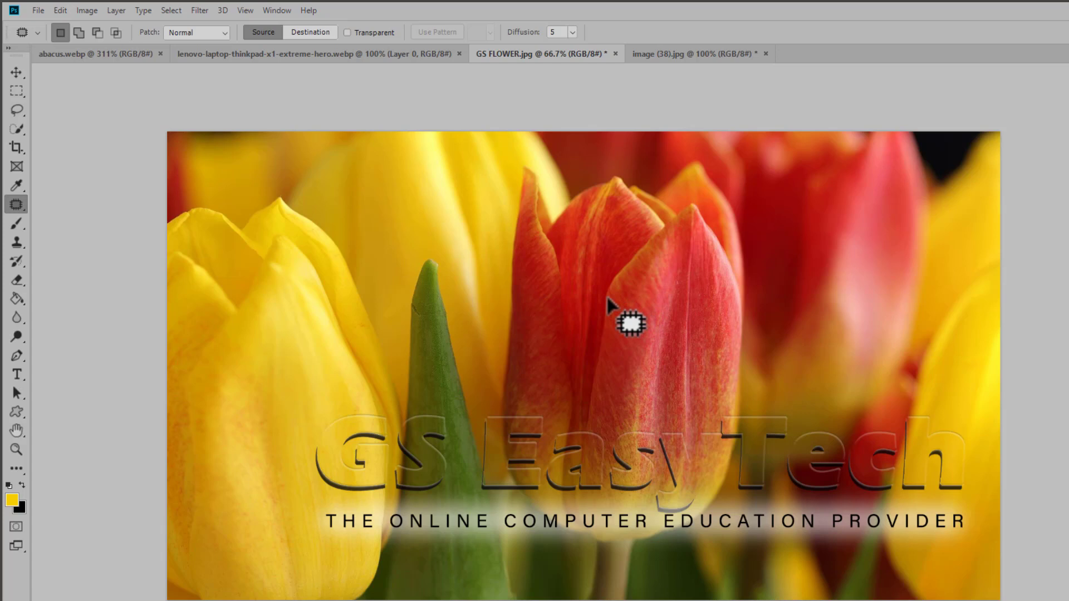
pyautogui.click(713, 54)
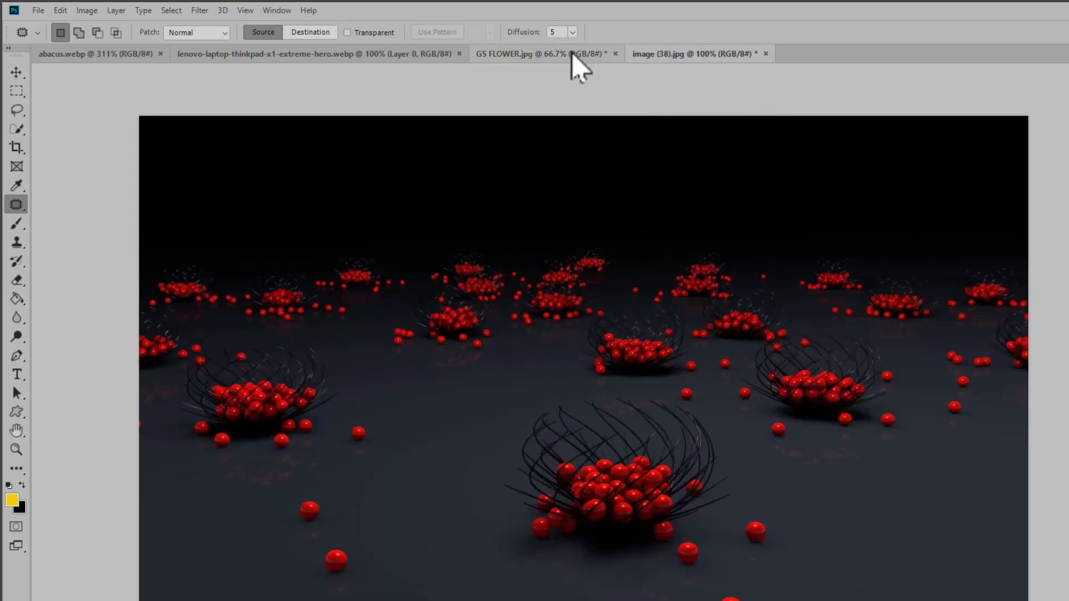
# Step: Switch to GS FLOWER.jpg and try a Vibrance adjustment, raising vibrance to about +48 and returning it to 0
pyautogui.click(579, 66)
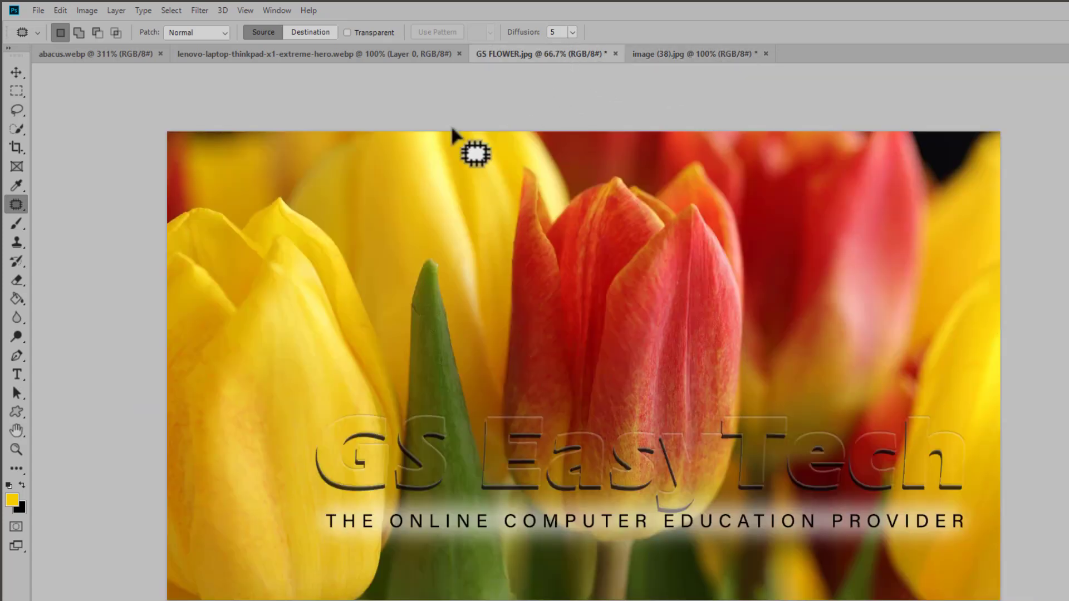
pyautogui.click(84, 11)
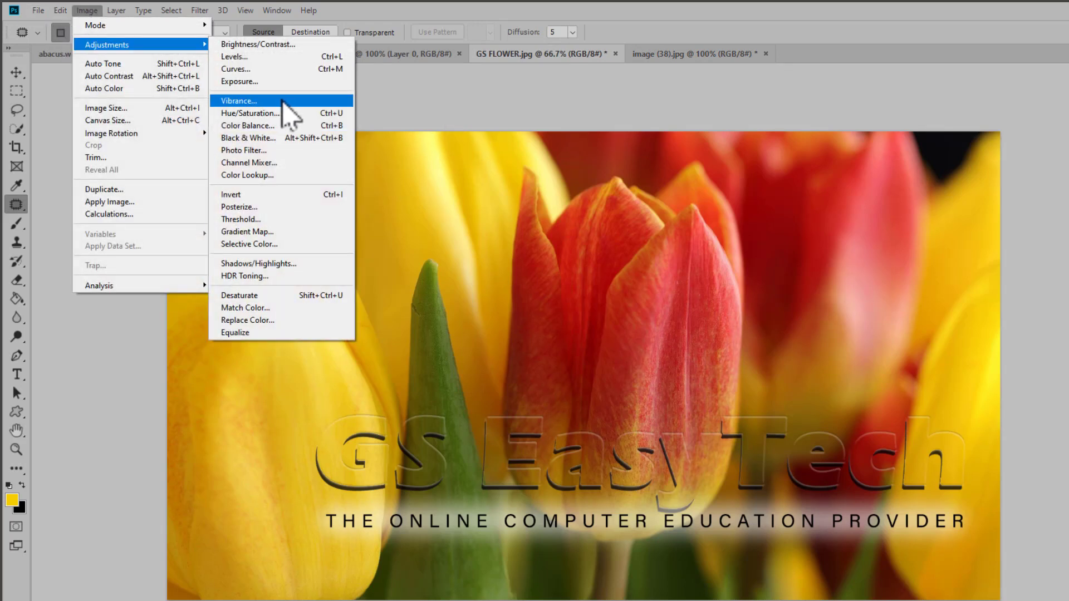
pyautogui.click(286, 102)
pyautogui.moveTo(593, 184); pyautogui.dragTo(218, 80)
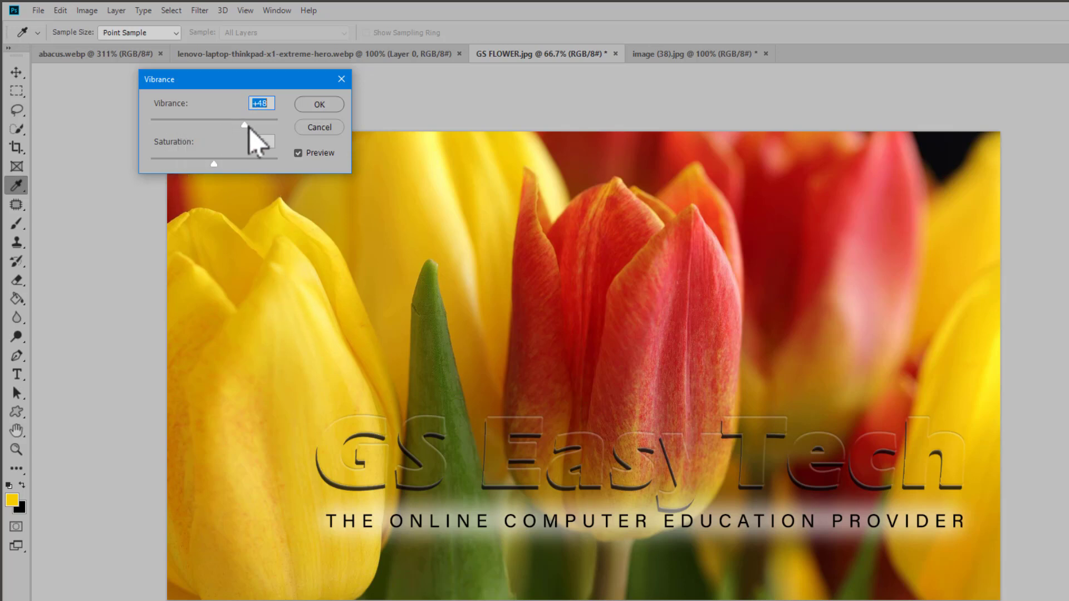
pyautogui.moveTo(249, 128); pyautogui.dragTo(221, 128)
pyautogui.moveTo(212, 126); pyautogui.dragTo(215, 125)
# Step: Try the saturation of the Vibrance adjustment at +100 and about +10, and discard the adjustment
pyautogui.moveTo(215, 163); pyautogui.dragTo(154, 164)
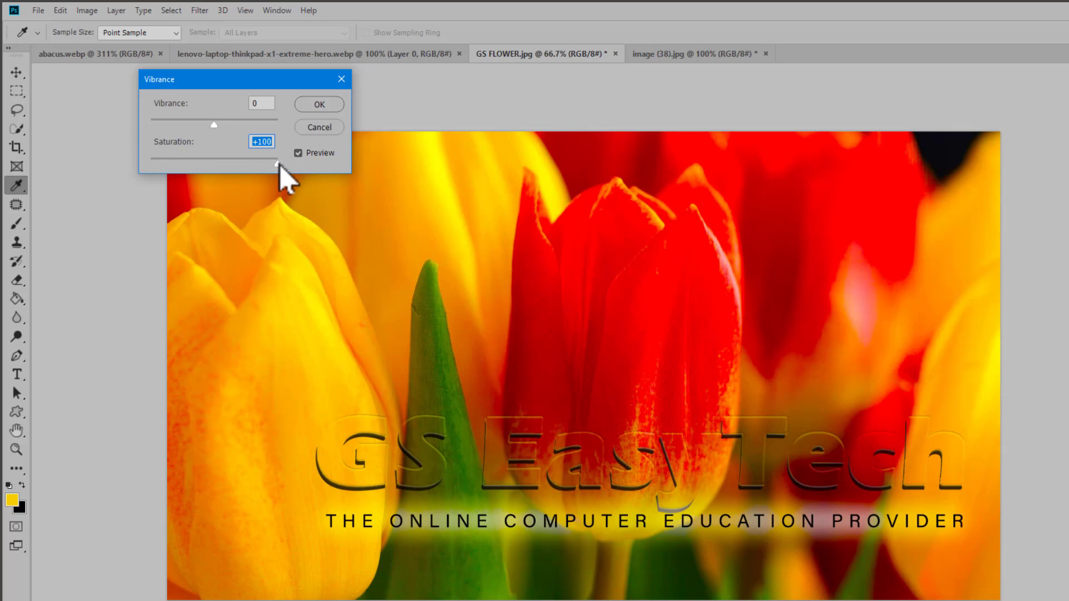
pyautogui.moveTo(277, 163); pyautogui.dragTo(222, 162)
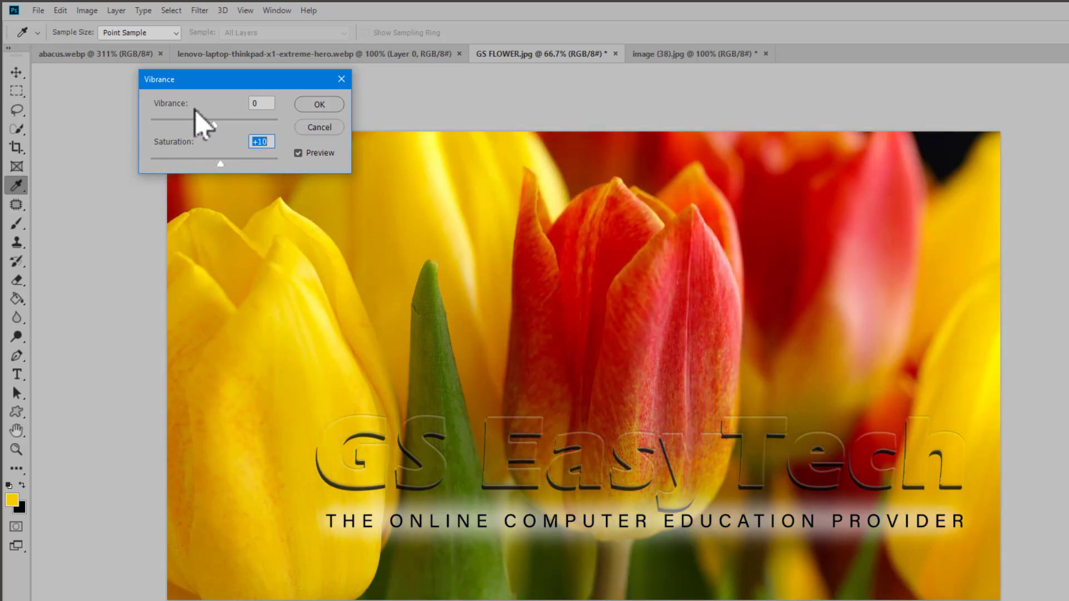
pyautogui.click(320, 128)
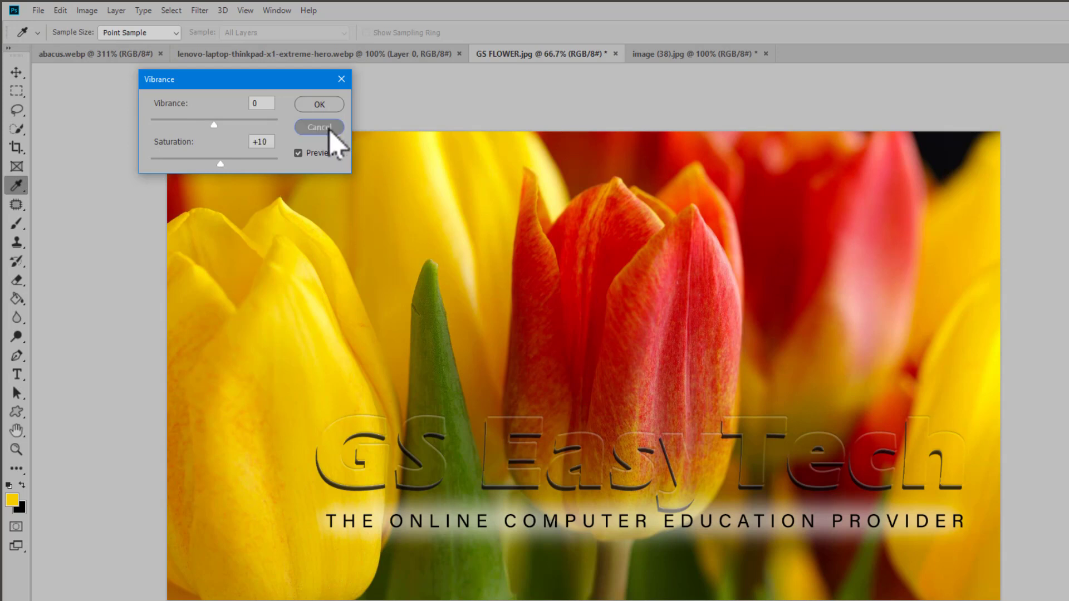
# Step: Start a Hue/Saturation adjustment and shift the Master hue to about +3
pyautogui.click(86, 11)
pyautogui.moveTo(170, 46)
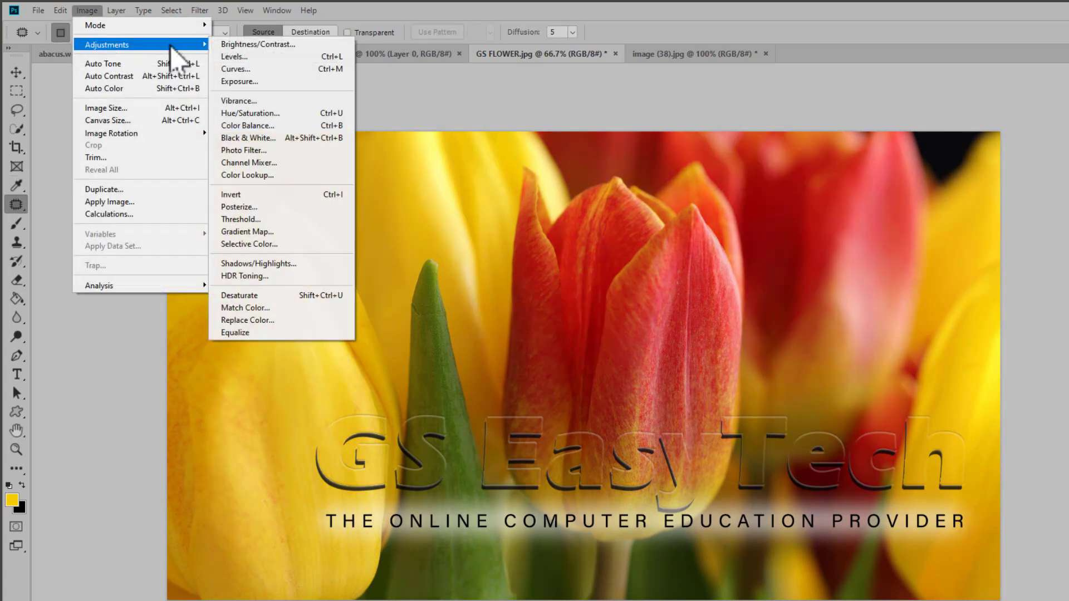
pyautogui.click(285, 114)
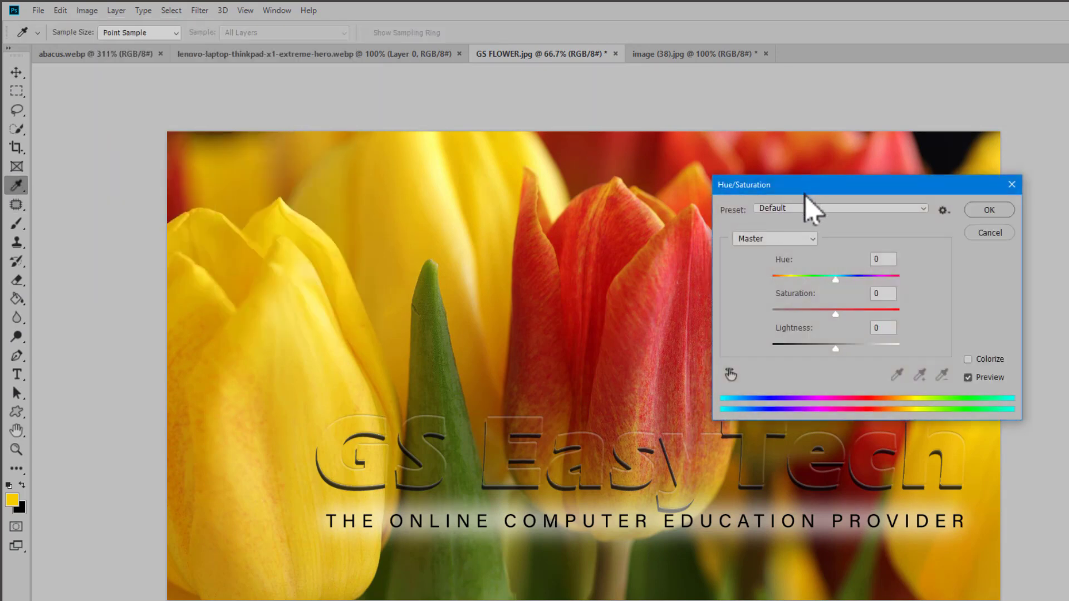
pyautogui.moveTo(776, 201); pyautogui.dragTo(134, 35)
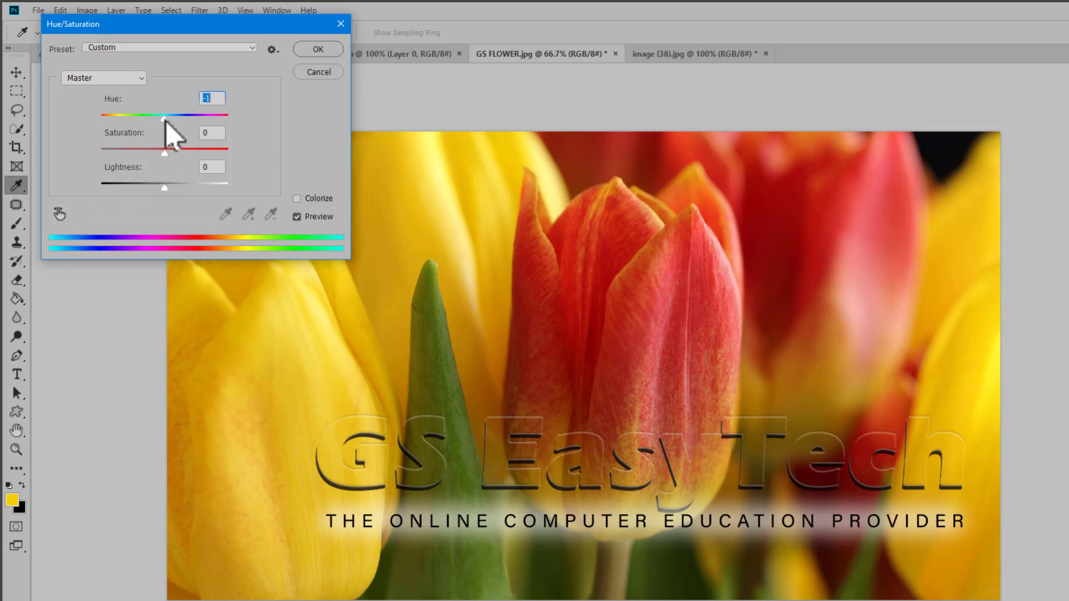
pyautogui.moveTo(167, 119)
pyautogui.mouseDown()
pyautogui.moveTo(225, 120)
pyautogui.moveTo(106, 118)
pyautogui.moveTo(168, 118)
pyautogui.mouseUp()
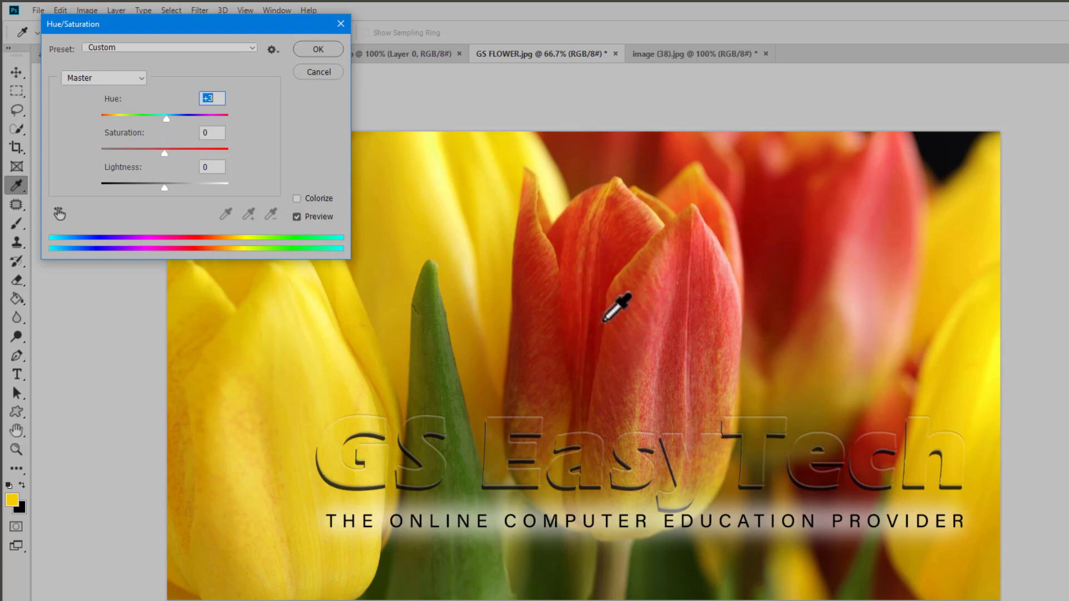
# Step: Target the Reds by sampling the central red tulip, shift their hue to about +55 and slightly lower their saturation
pyautogui.click(58, 214)
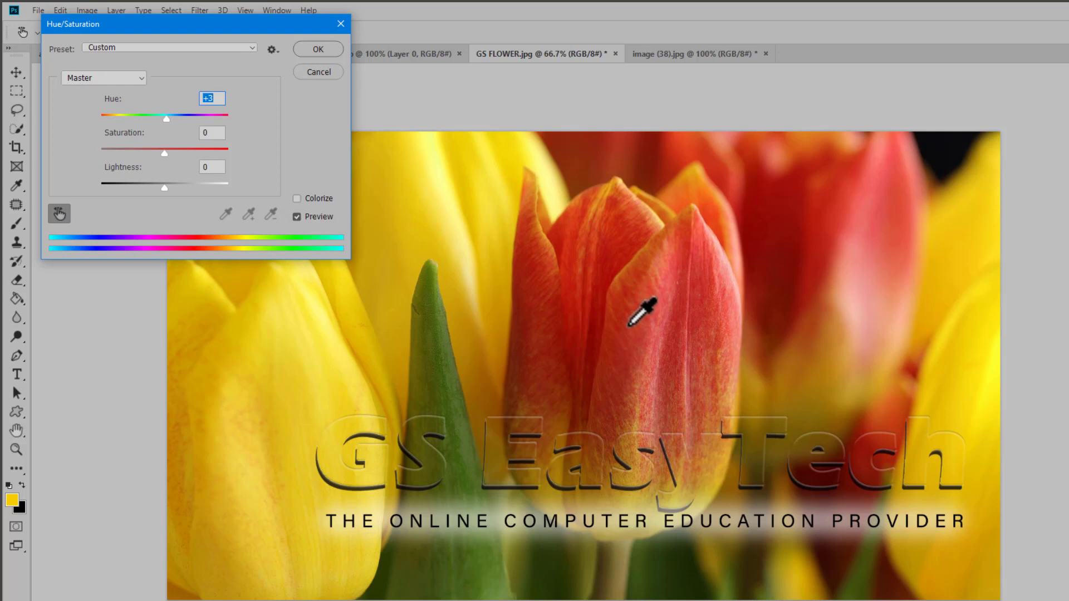
pyautogui.click(629, 324)
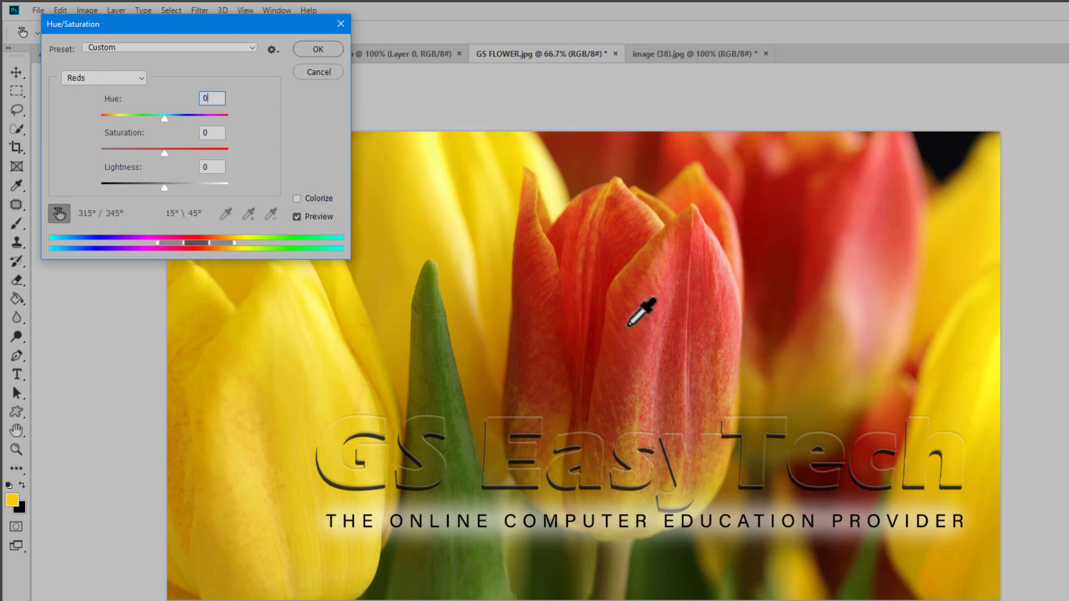
pyautogui.press('Tab')
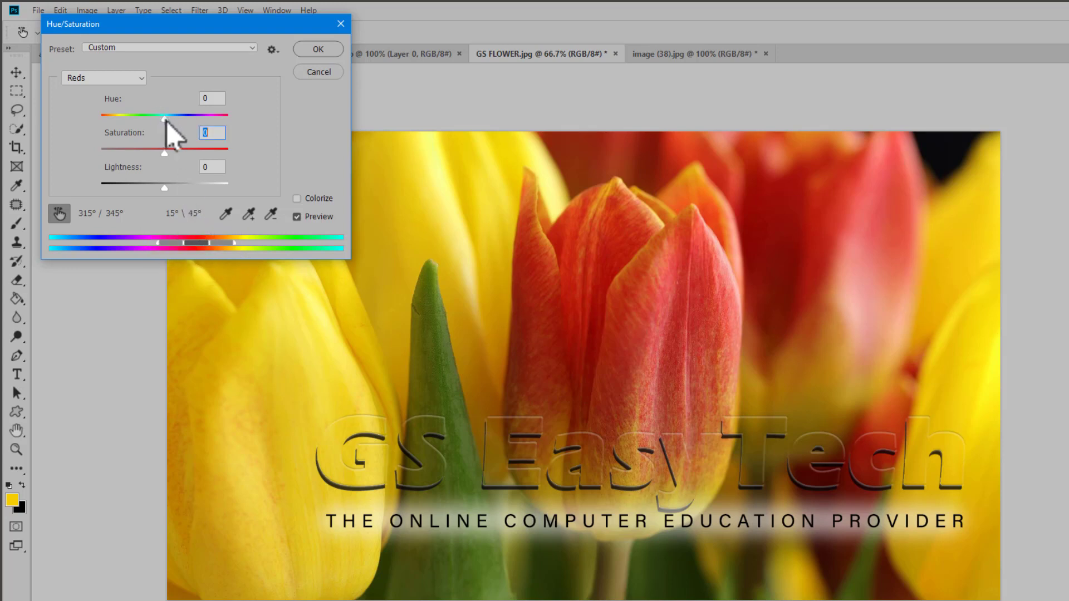
pyautogui.moveTo(165, 118); pyautogui.dragTo(197, 127)
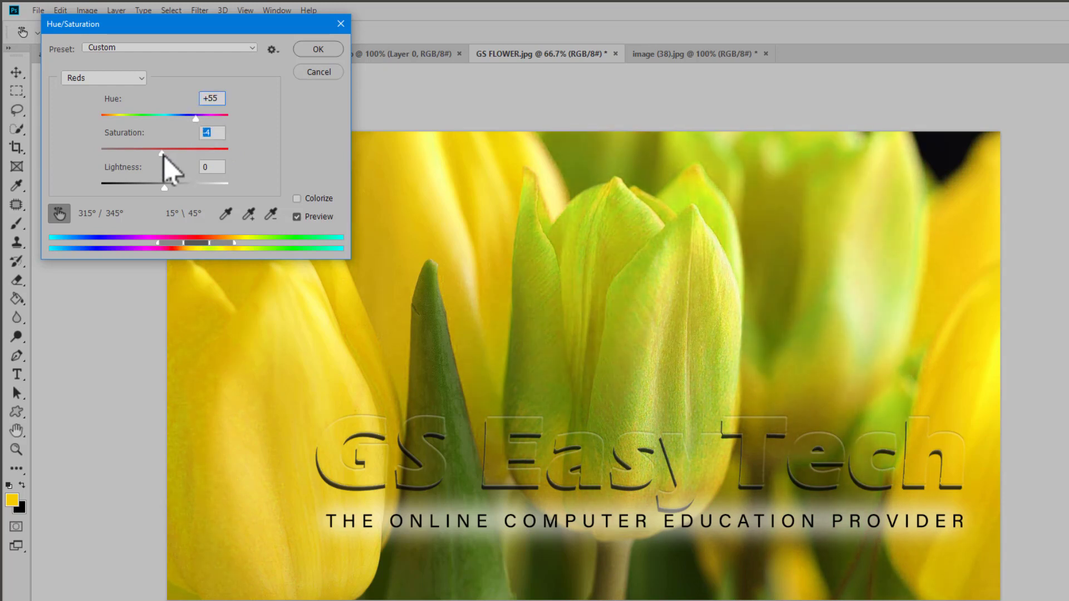
pyautogui.moveTo(163, 156)
pyautogui.mouseDown()
pyautogui.moveTo(198, 161)
pyautogui.moveTo(156, 156)
pyautogui.mouseUp()
pyautogui.moveTo(166, 190)
pyautogui.mouseDown()
pyautogui.moveTo(181, 188)
pyautogui.moveTo(155, 188)
pyautogui.moveTo(168, 188)
pyautogui.mouseUp()
# Step: Compare the Hue/Saturation preview off and on, try Colorize briefly, and discard the adjustment
pyautogui.click(297, 217)
pyautogui.click(297, 217)
pyautogui.click(296, 200)
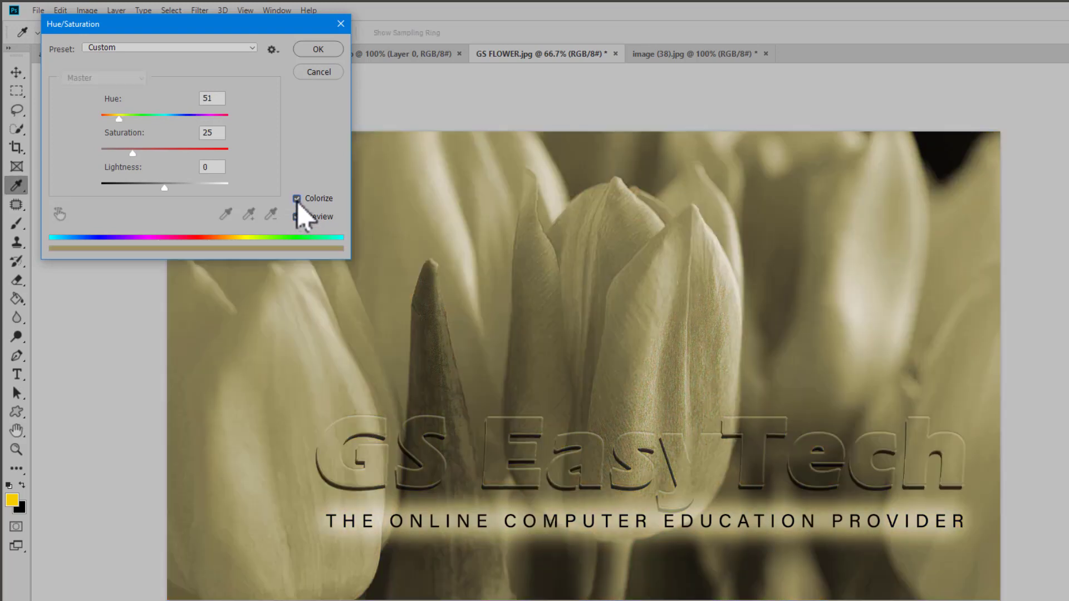
pyautogui.click(298, 202)
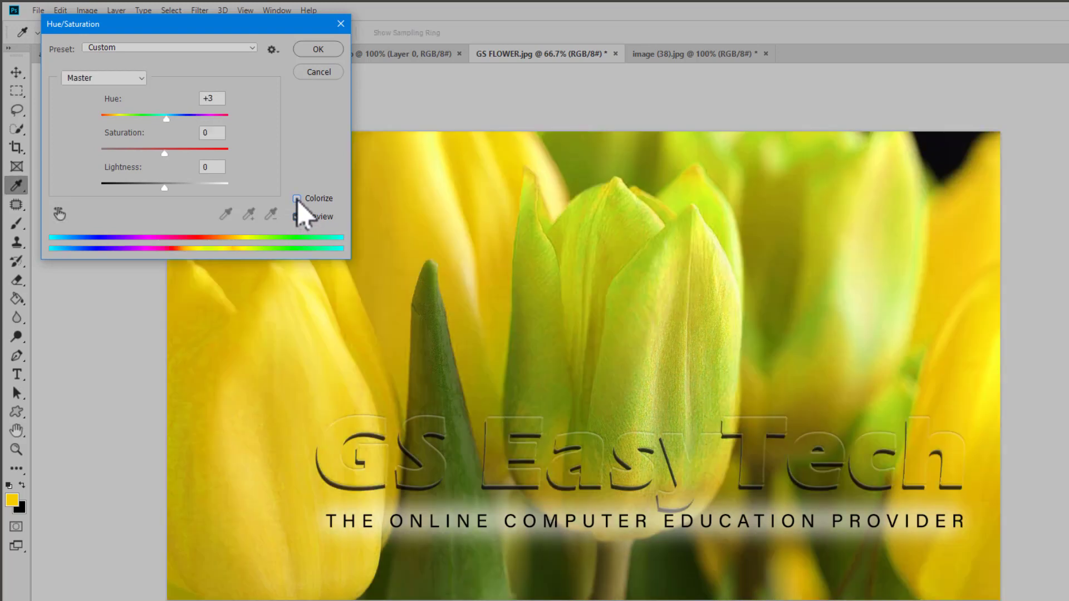
pyautogui.click(318, 73)
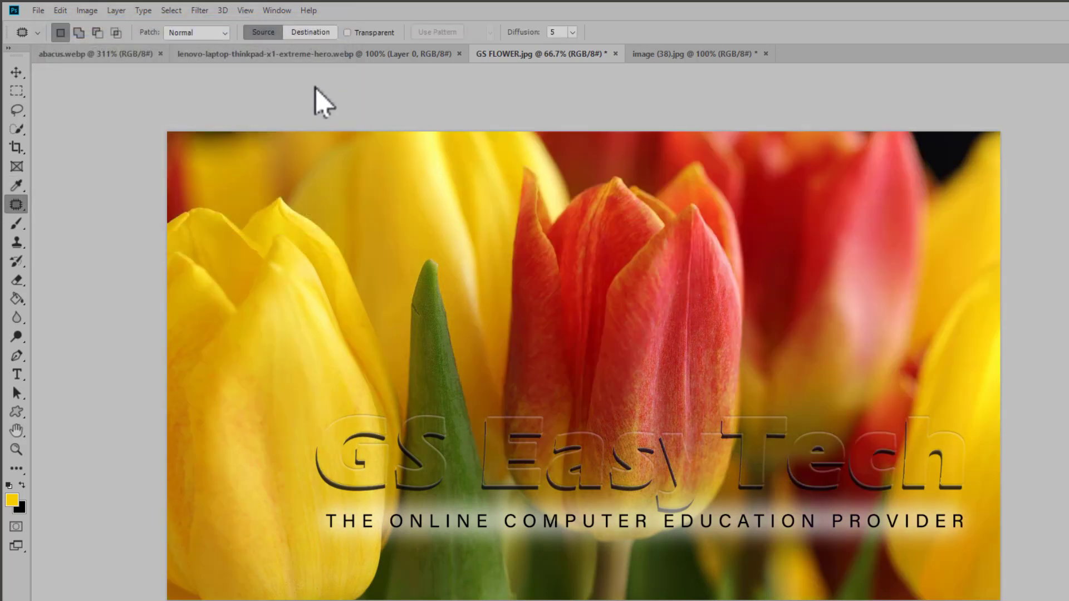
# Step: Start a Color Balance adjustment and move its dialog clear of the central tulip
pyautogui.click(86, 11)
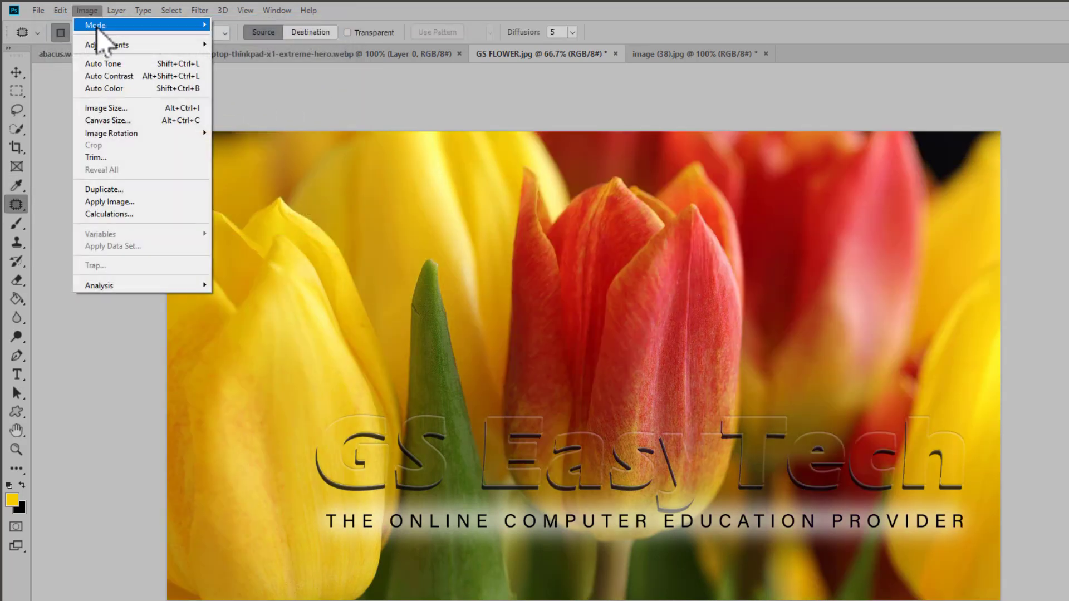
pyautogui.moveTo(112, 44)
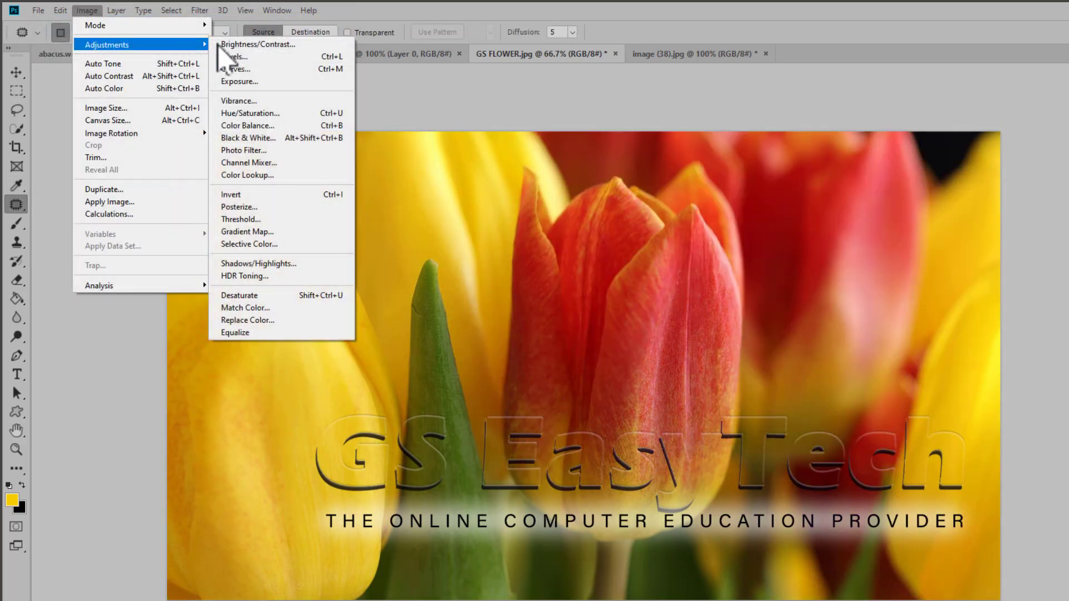
pyautogui.click(289, 130)
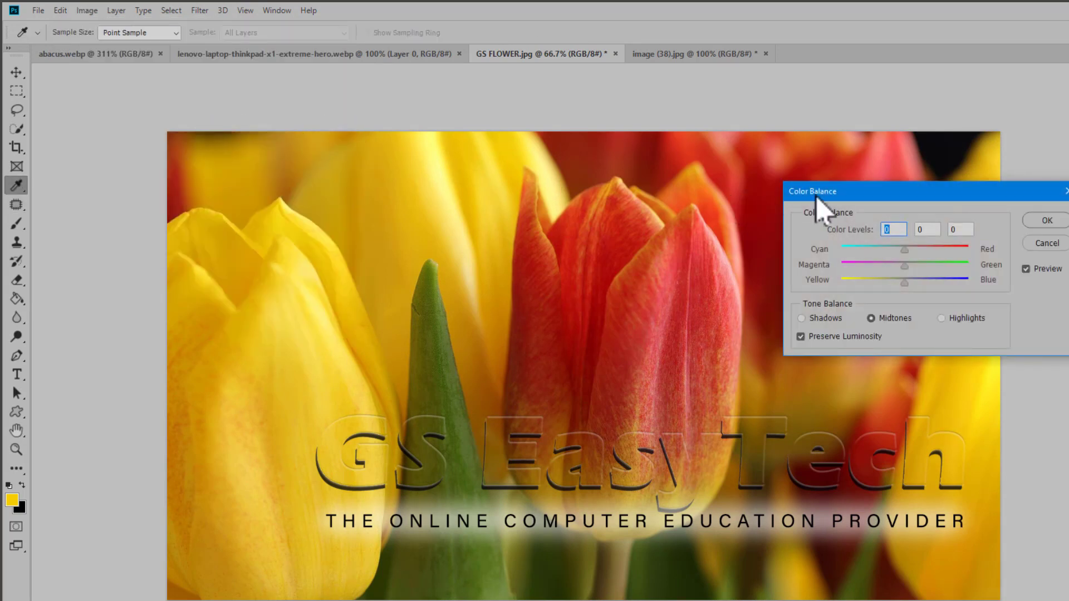
pyautogui.moveTo(859, 195); pyautogui.dragTo(183, 120)
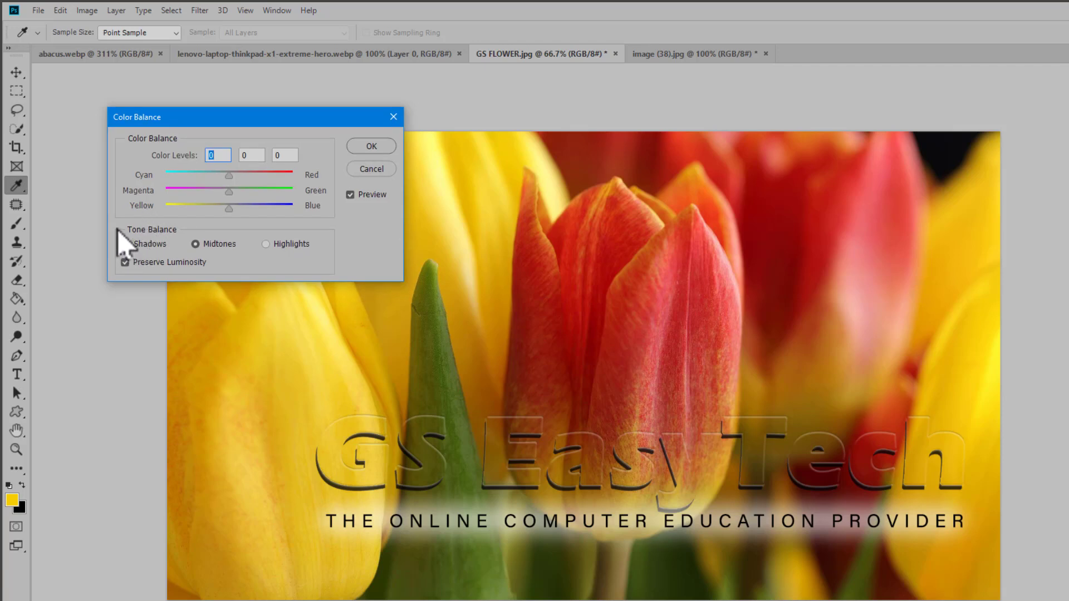
pyautogui.moveTo(117, 228); pyautogui.dragTo(327, 258)
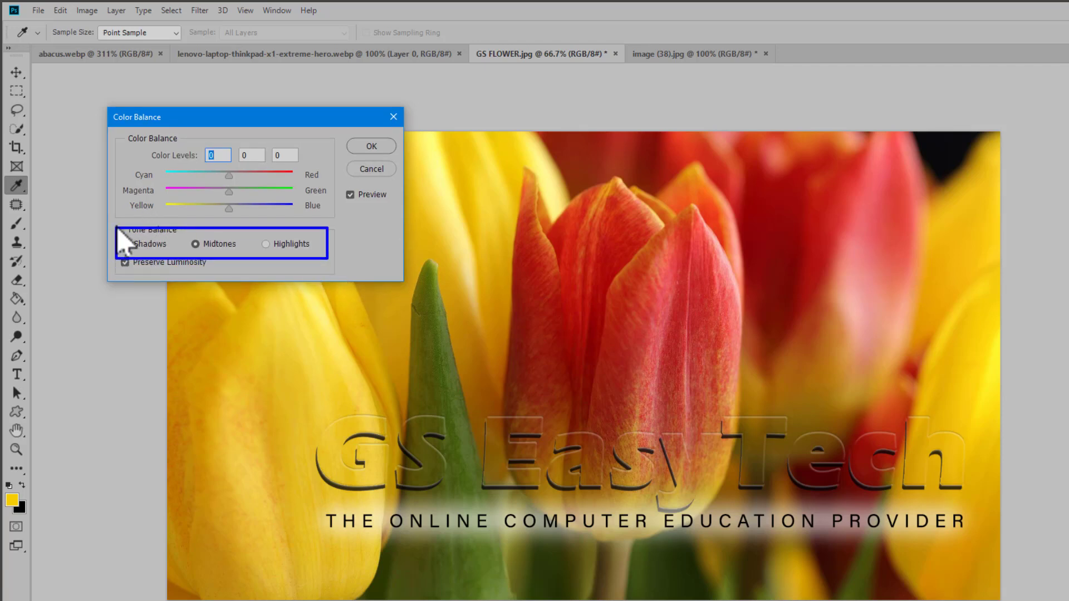
pyautogui.moveTo(117, 229)
pyautogui.mouseDown()
pyautogui.moveTo(119, 248)
pyautogui.moveTo(169, 257)
pyautogui.moveTo(238, 252)
pyautogui.moveTo(302, 275)
pyautogui.moveTo(318, 258)
pyautogui.mouseUp()
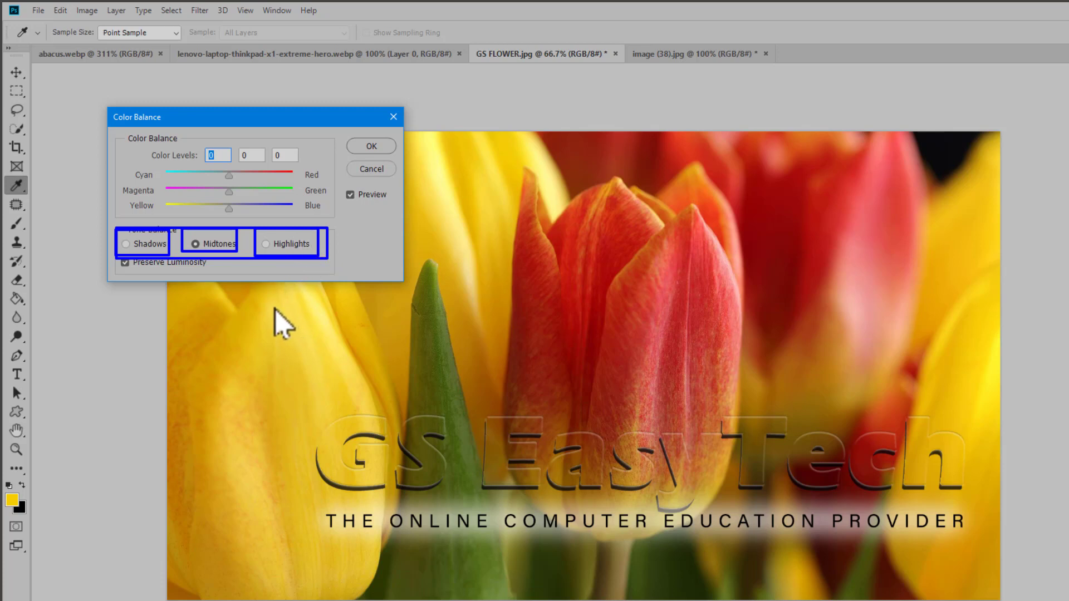
pyautogui.moveTo(299, 335); pyautogui.dragTo(312, 345)
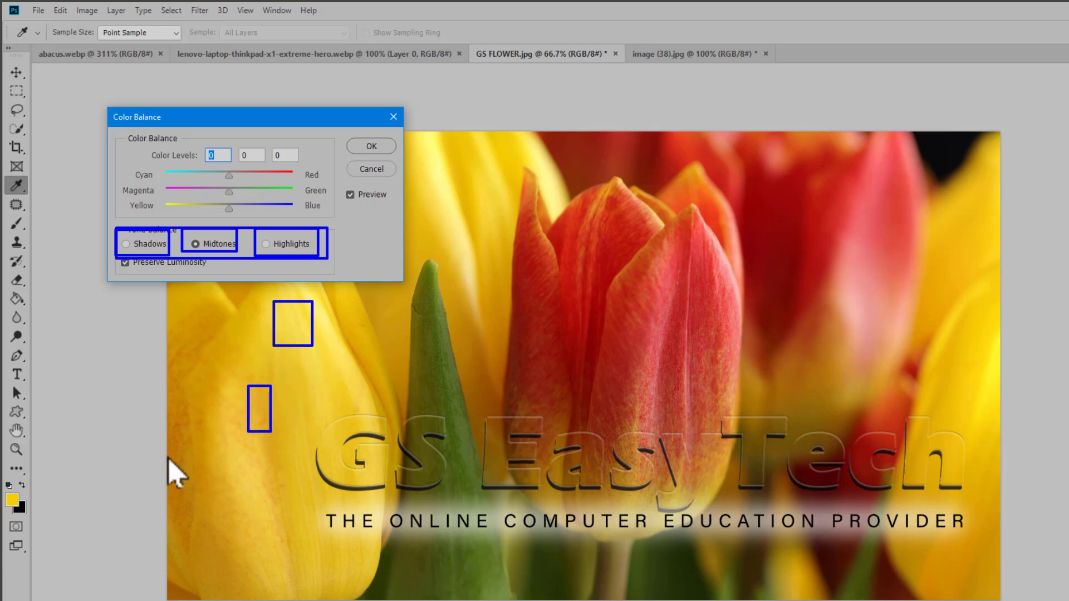
pyautogui.moveTo(166, 454); pyautogui.dragTo(194, 530)
pyautogui.moveTo(418, 568); pyautogui.dragTo(466, 589)
pyautogui.moveTo(575, 567); pyautogui.dragTo(640, 595)
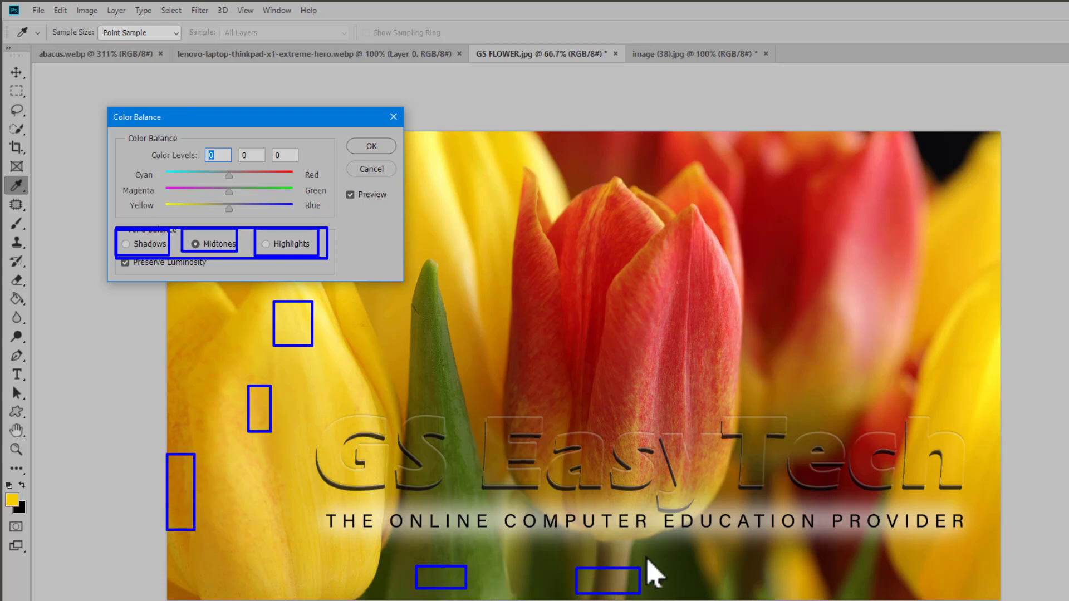
pyautogui.press('Escape')
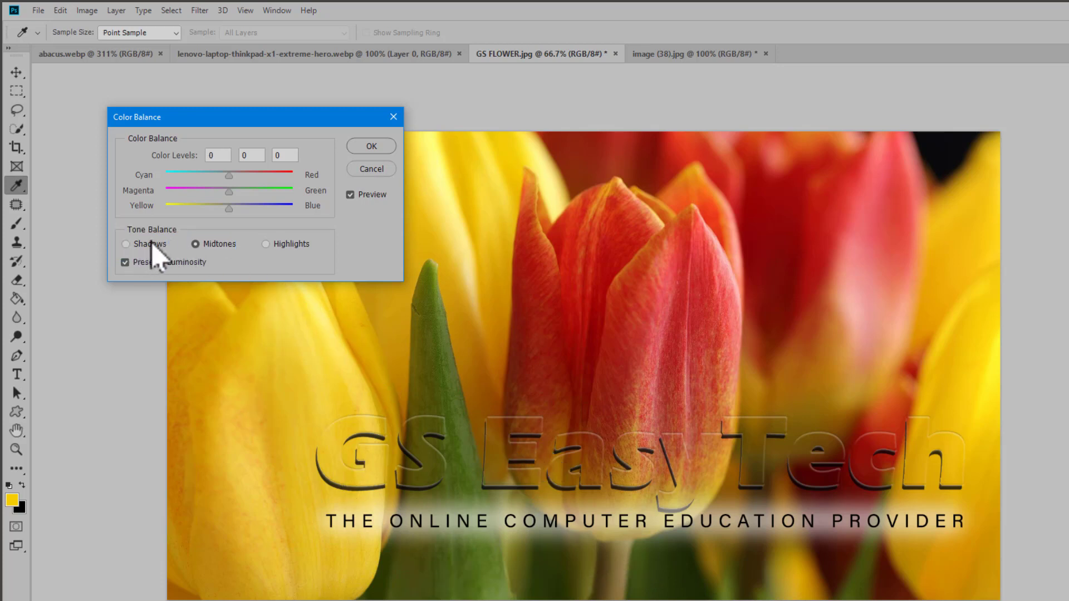
# Step: Try Color Balance on highlights, midtones and shadows, with shadow levels about -4, +27 and +38, and discard it
pyautogui.click(267, 244)
pyautogui.moveTo(285, 125); pyautogui.dragTo(241, 92)
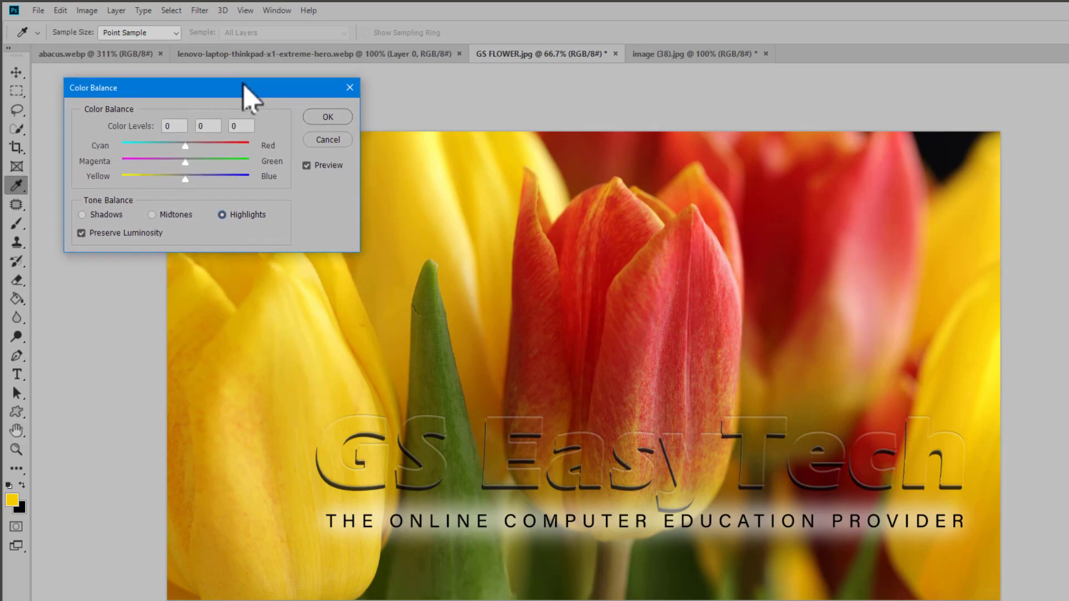
pyautogui.moveTo(185, 143)
pyautogui.mouseDown()
pyautogui.moveTo(119, 144)
pyautogui.moveTo(268, 151)
pyautogui.moveTo(185, 153)
pyautogui.mouseUp()
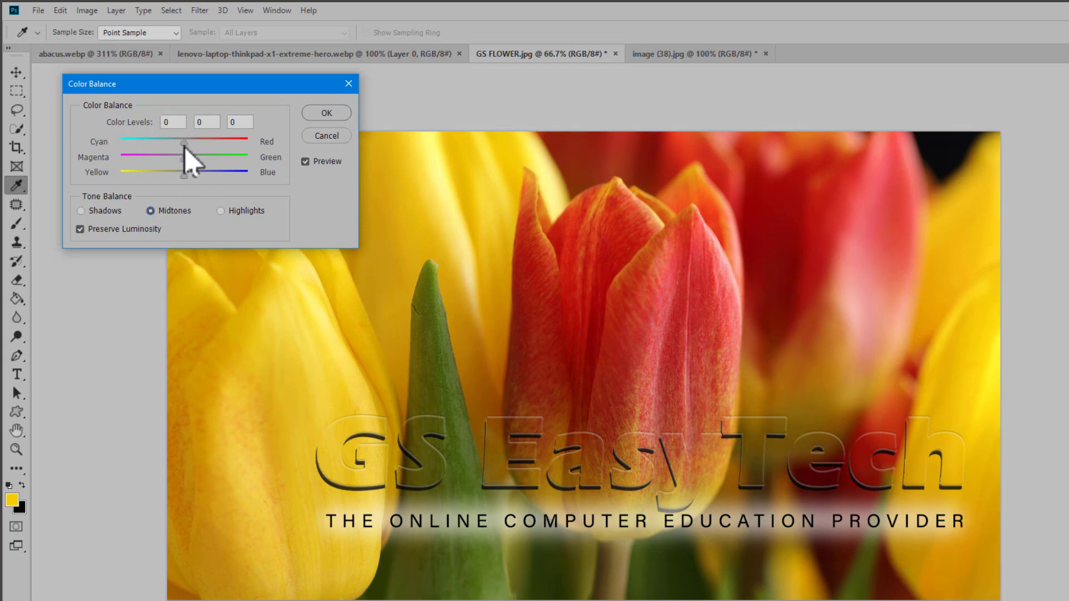
pyautogui.moveTo(185, 144)
pyautogui.mouseDown()
pyautogui.moveTo(272, 162)
pyautogui.moveTo(119, 146)
pyautogui.moveTo(183, 143)
pyautogui.mouseUp()
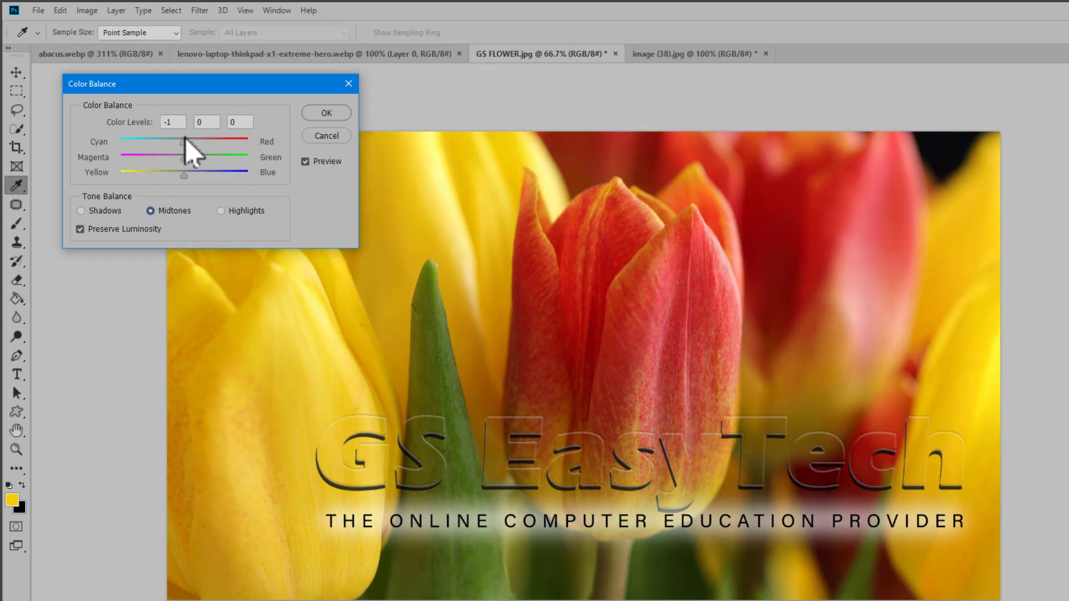
pyautogui.click(83, 212)
pyautogui.moveTo(186, 142); pyautogui.dragTo(208, 177)
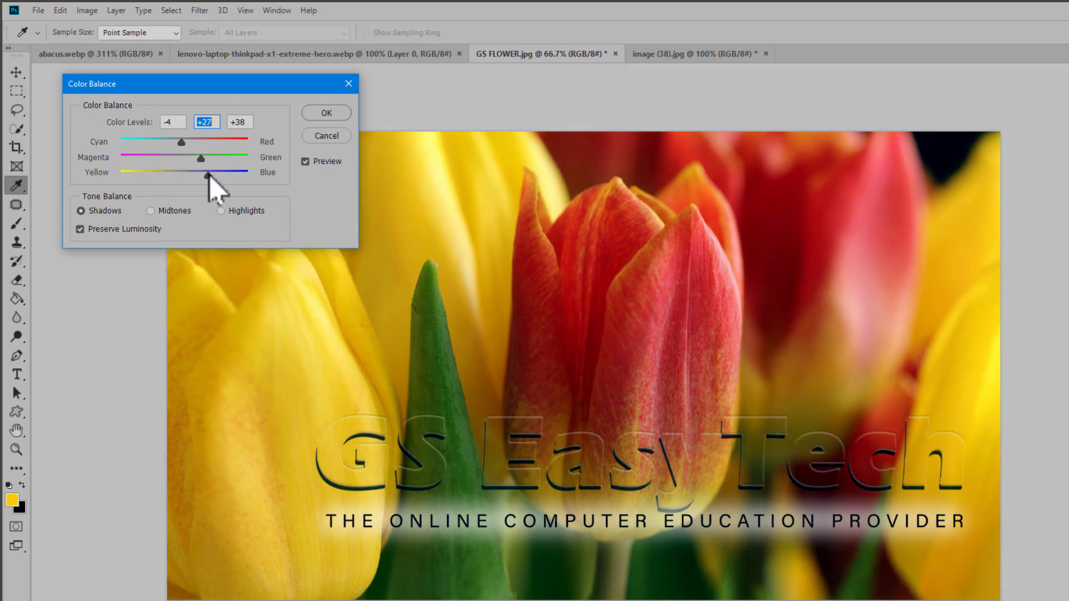
pyautogui.click(328, 137)
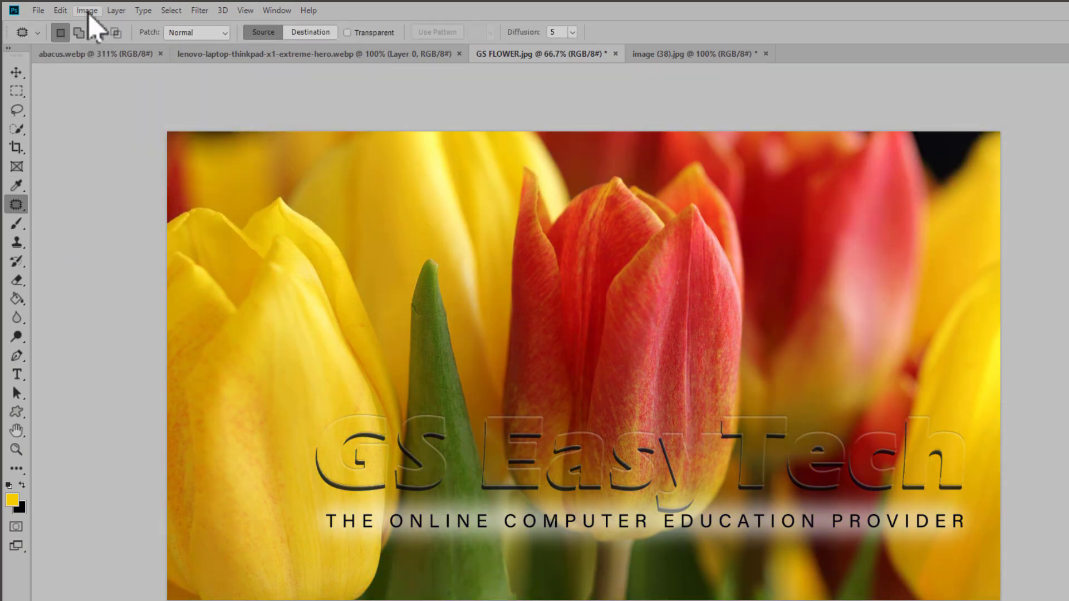
# Step: Try a Black & White conversion with reds about 74% and yellows about 77%, and discard it
pyautogui.click(87, 12)
pyautogui.moveTo(108, 46)
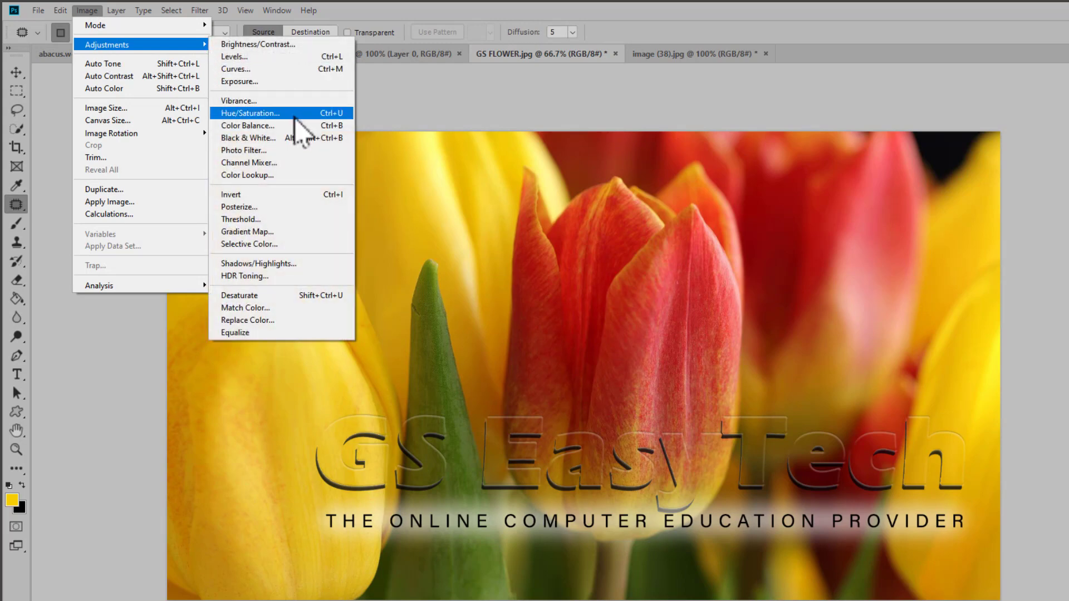
pyautogui.click(288, 140)
pyautogui.moveTo(606, 103); pyautogui.dragTo(163, 73)
pyautogui.moveTo(153, 143); pyautogui.dragTo(166, 177)
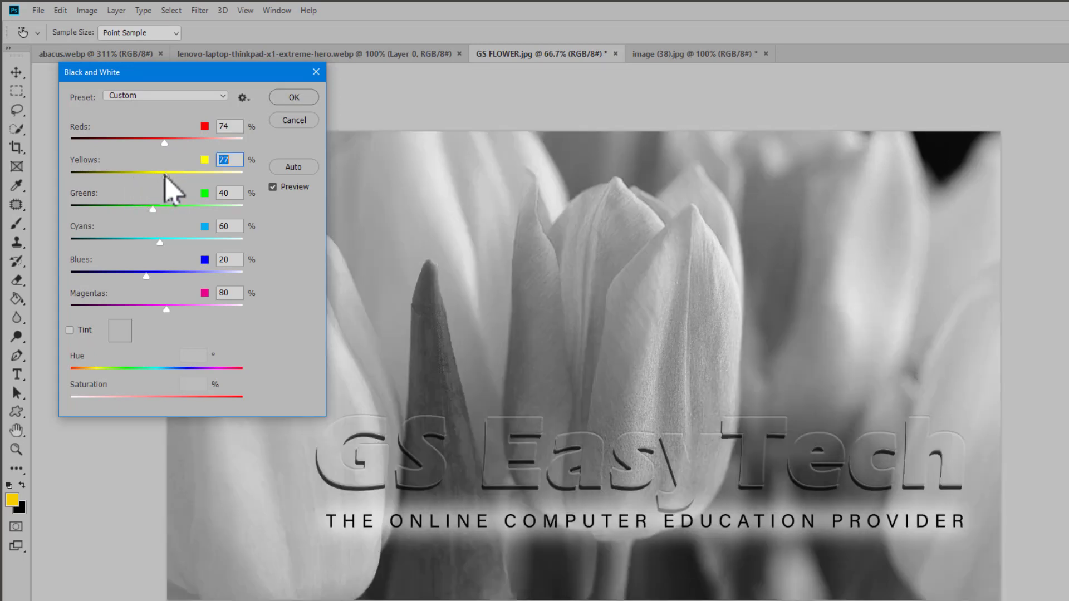
pyautogui.click(287, 125)
# Step: Try a Photo Filter with the Warming Filter (LBA) and Deep Blue presets, using a Deep Blue density of about 43%
pyautogui.click(87, 10)
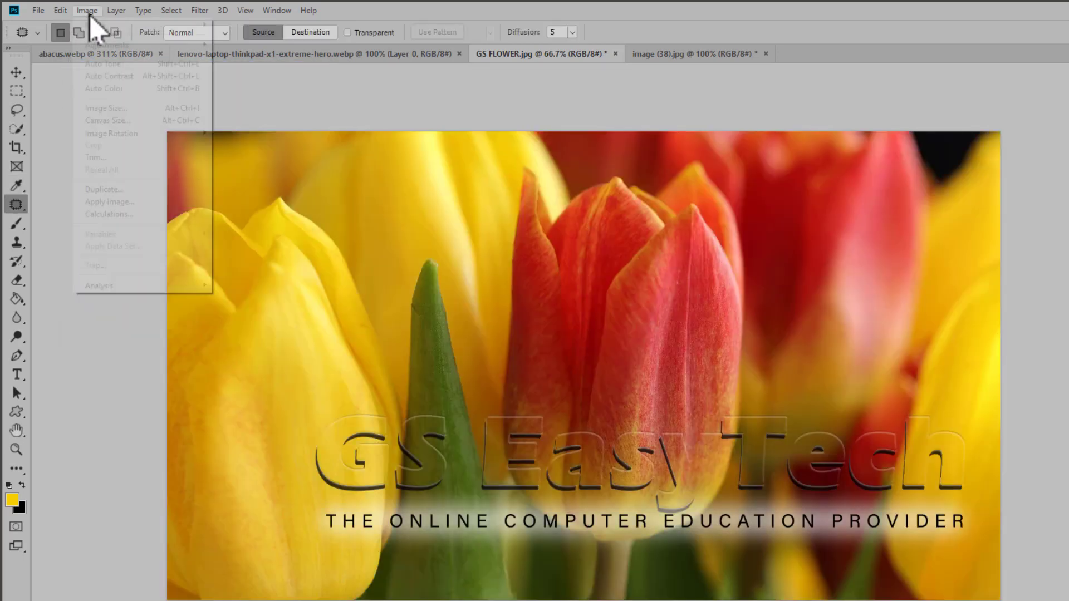
pyautogui.moveTo(111, 48)
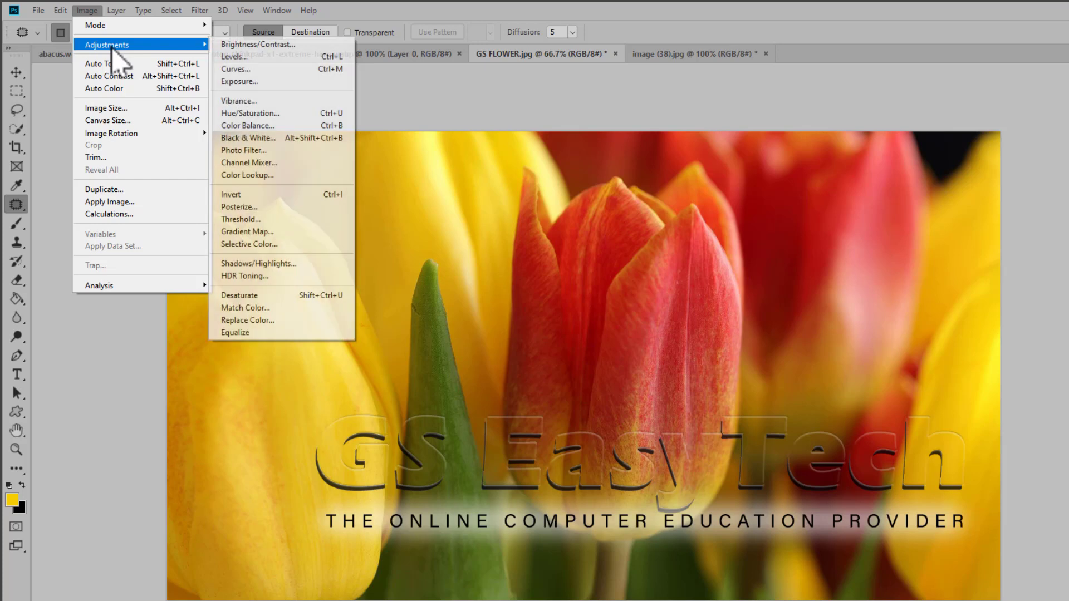
pyautogui.click(276, 152)
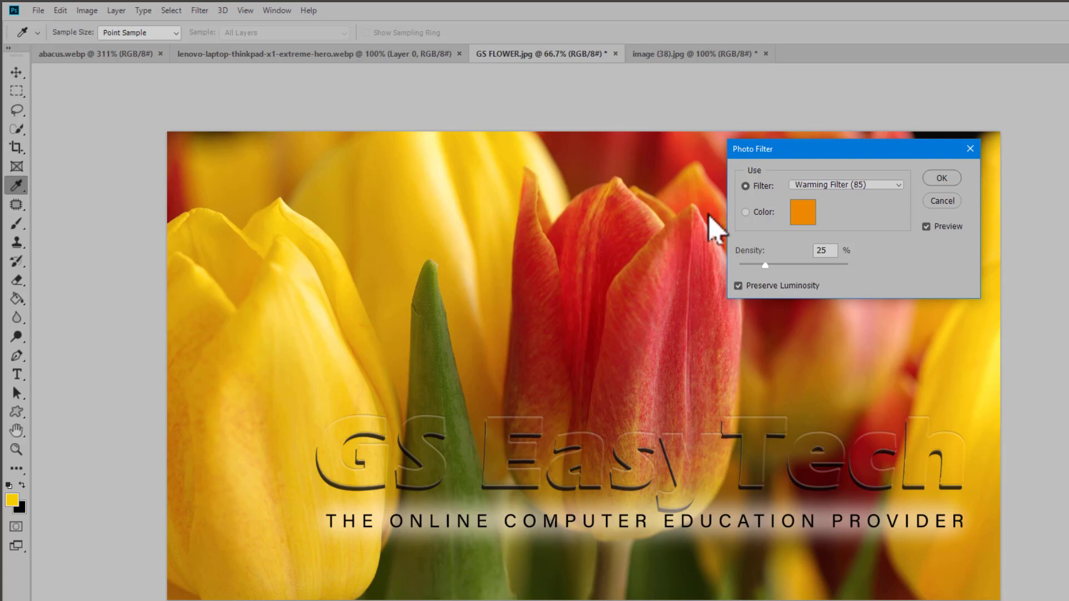
pyautogui.click(847, 185)
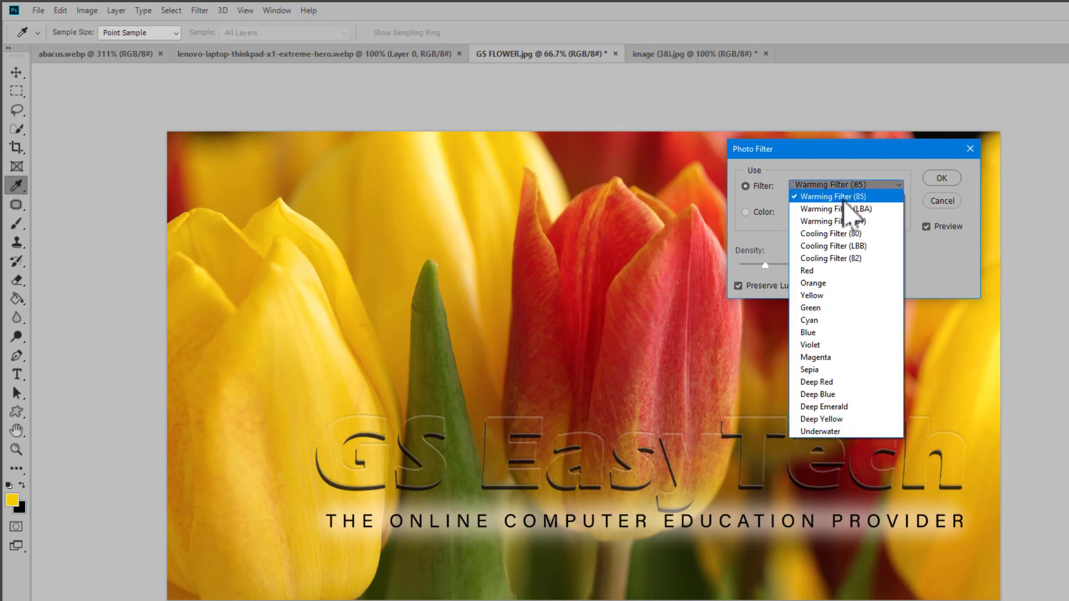
pyautogui.click(836, 210)
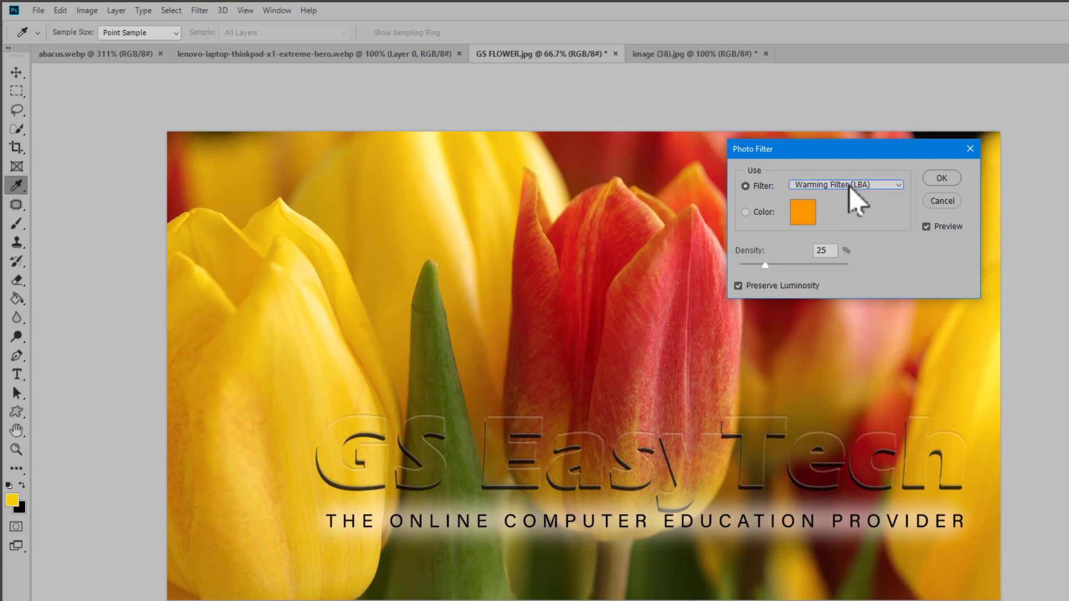
pyautogui.click(848, 186)
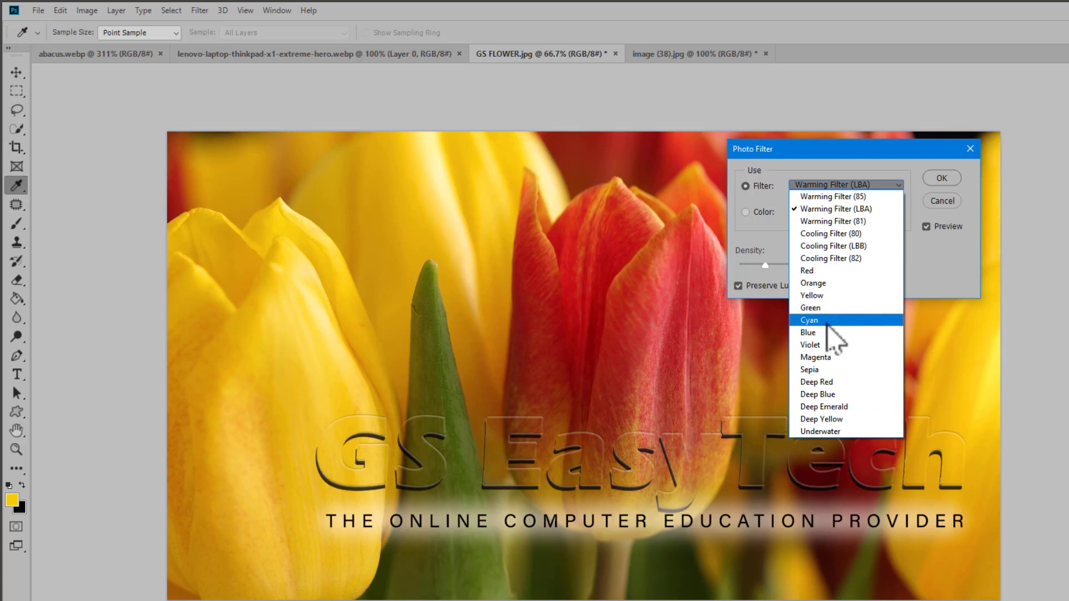
pyautogui.click(845, 394)
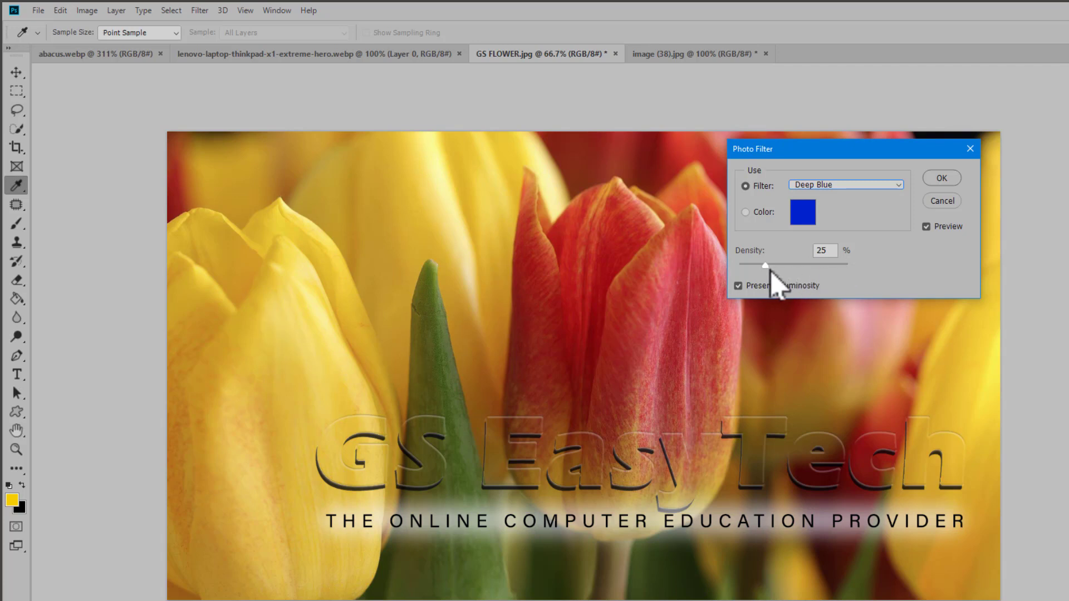
pyautogui.moveTo(766, 266); pyautogui.dragTo(807, 268)
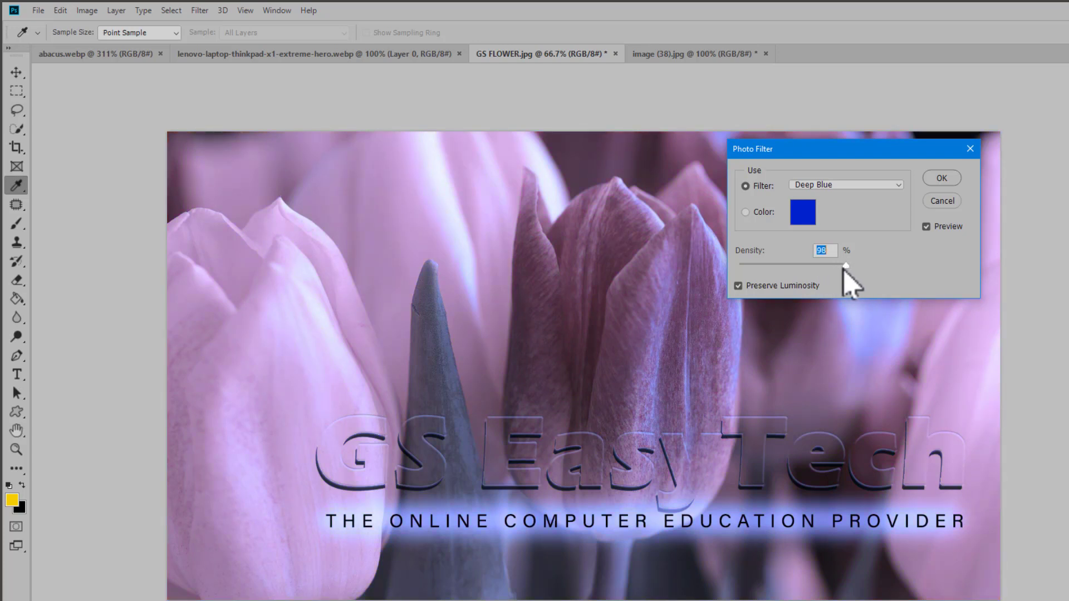
pyautogui.moveTo(807, 266); pyautogui.dragTo(786, 267)
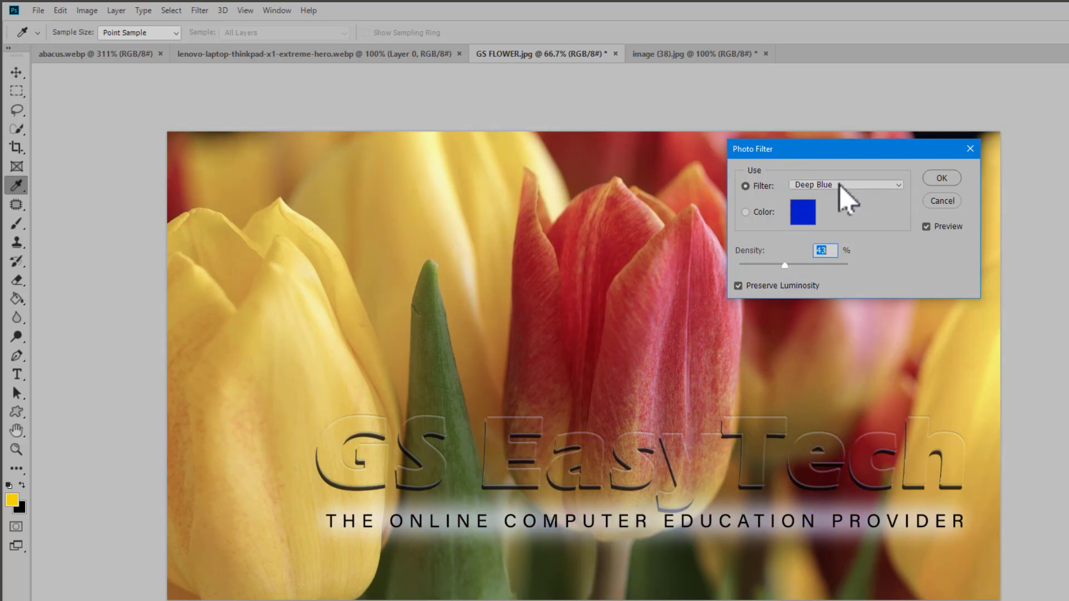
# Step: Try a custom dark red (aa0a0a) Photo Filter color at about 80% density, and discard the adjustment
pyautogui.click(745, 213)
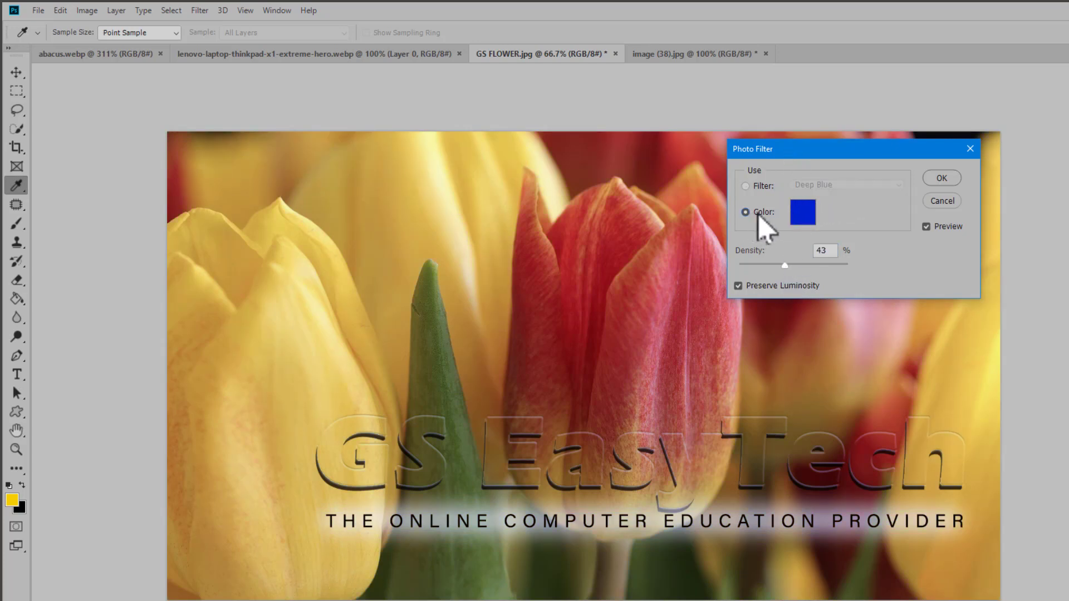
pyautogui.click(803, 213)
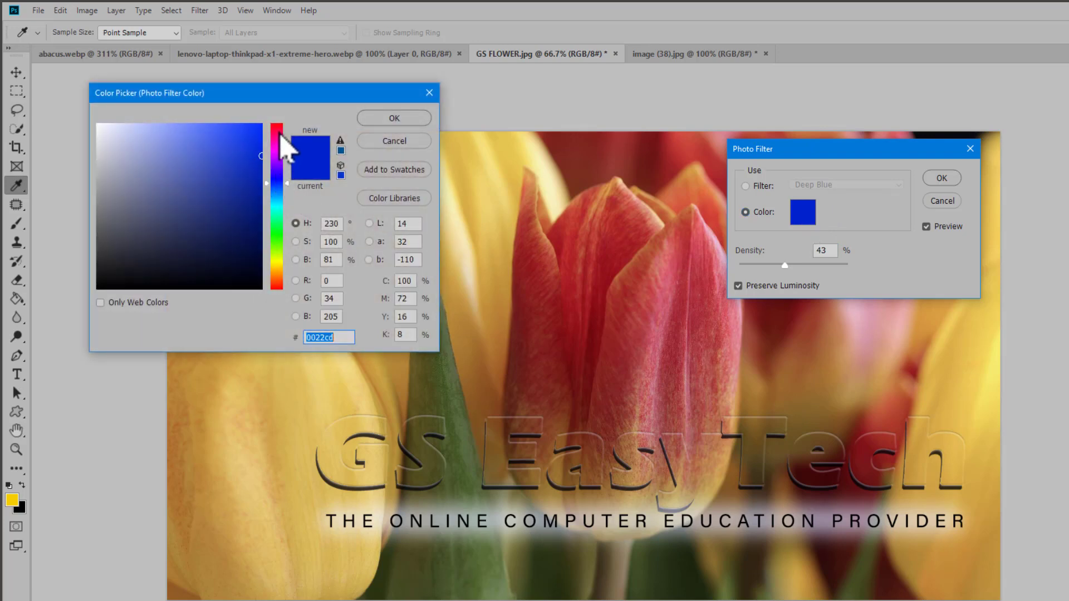
pyautogui.moveTo(280, 135); pyautogui.dragTo(255, 182)
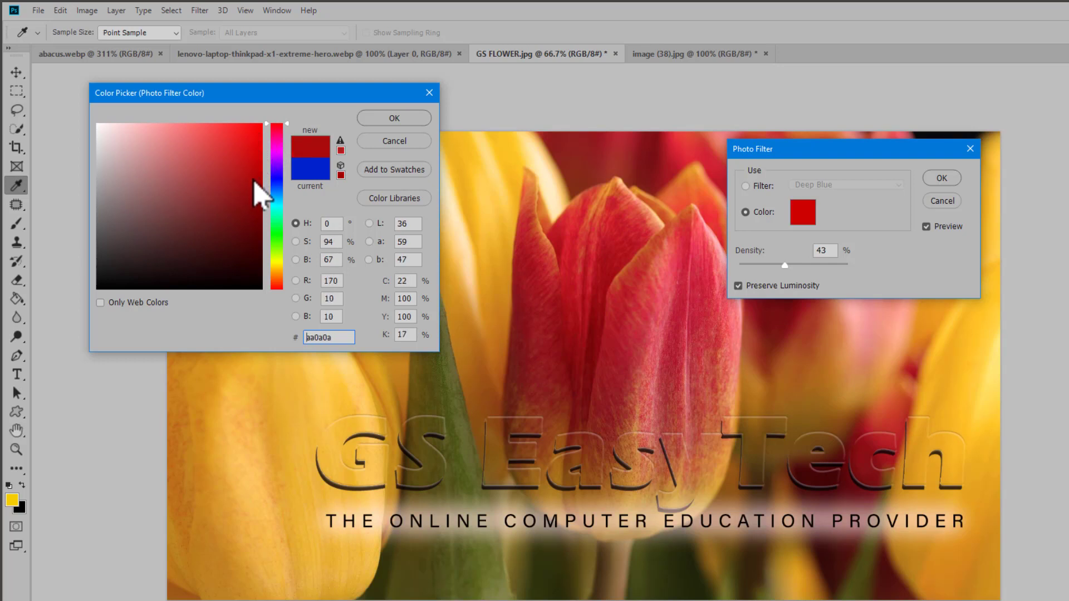
pyautogui.click(394, 118)
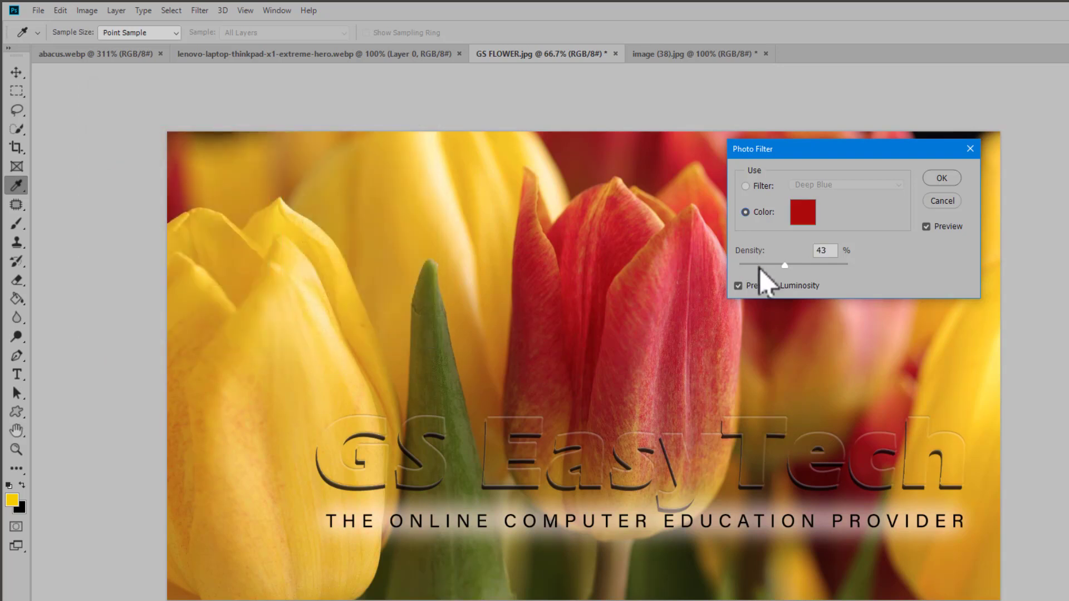
pyautogui.moveTo(783, 266); pyautogui.dragTo(814, 267)
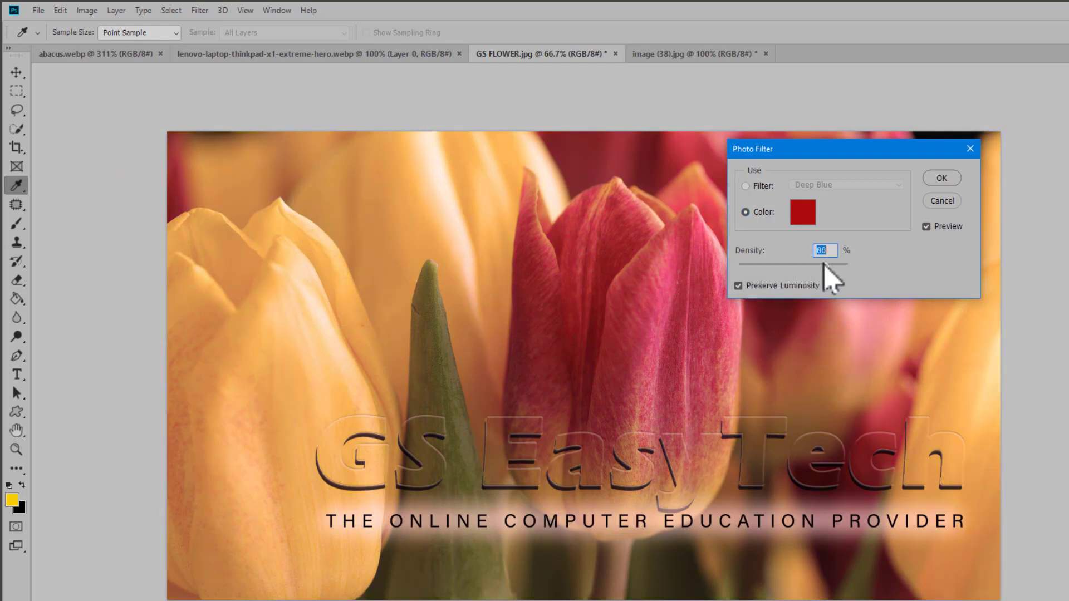
pyautogui.press('j')
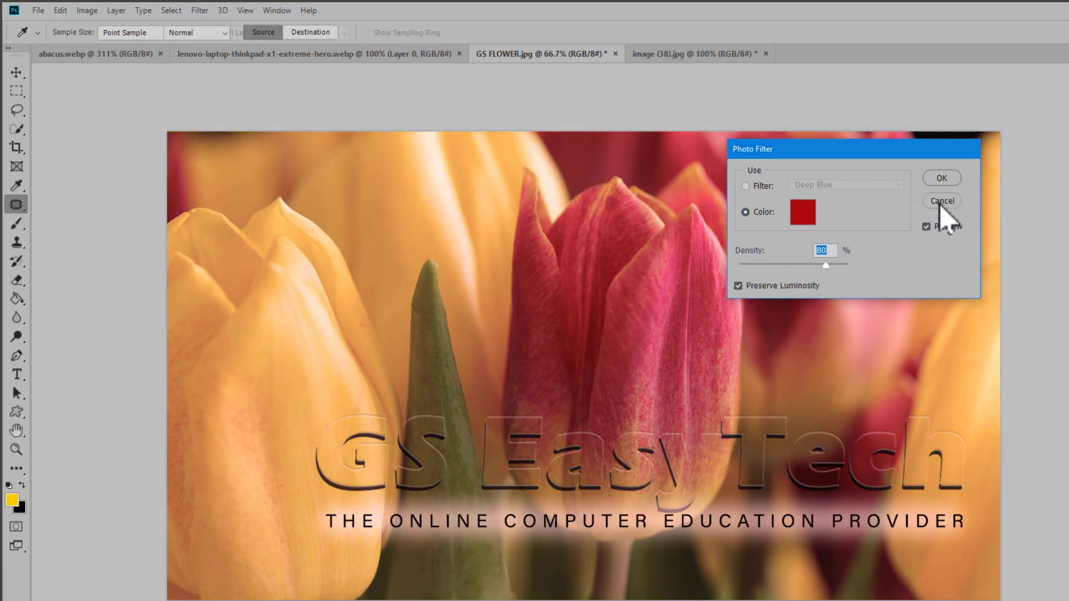
pyautogui.click(942, 202)
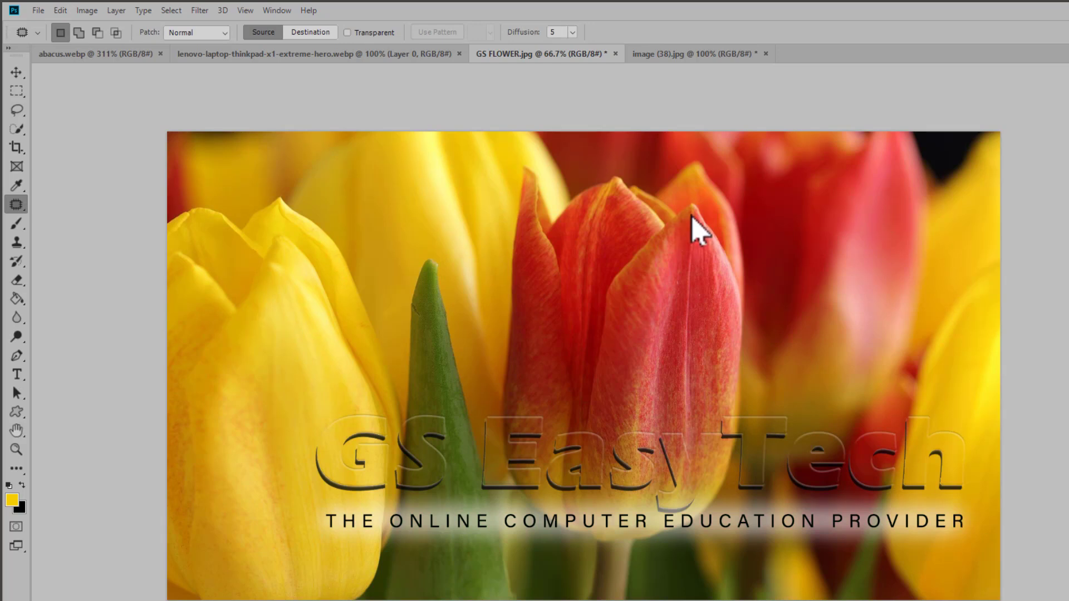
# Step: Try the Channel Mixer on the red output channel with red about +167% and +79% and constant about -1%, and discard it
pyautogui.click(87, 11)
pyautogui.moveTo(103, 46)
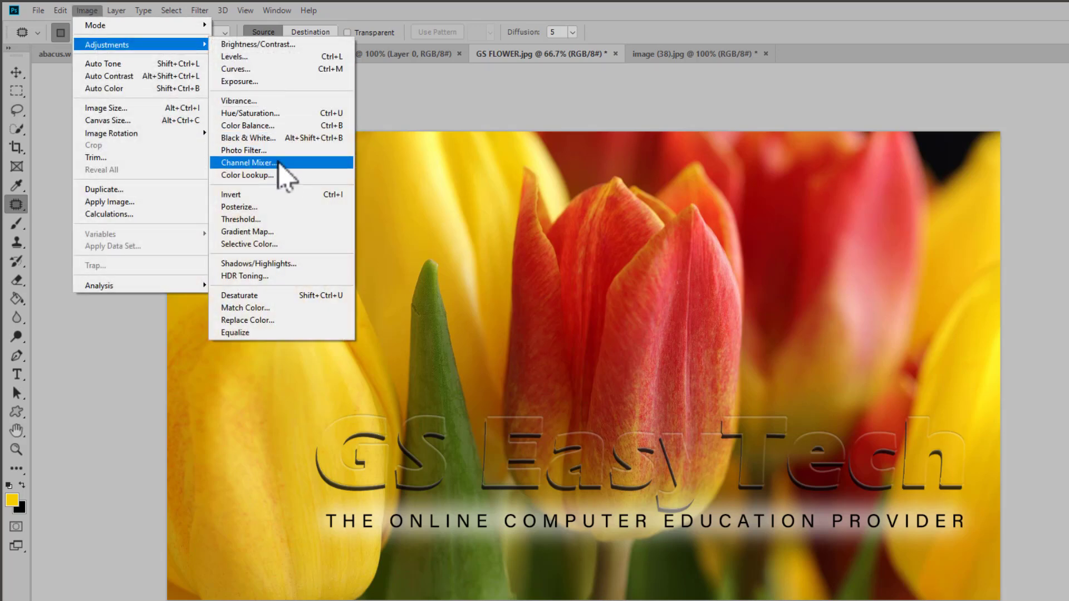
pyautogui.click(250, 163)
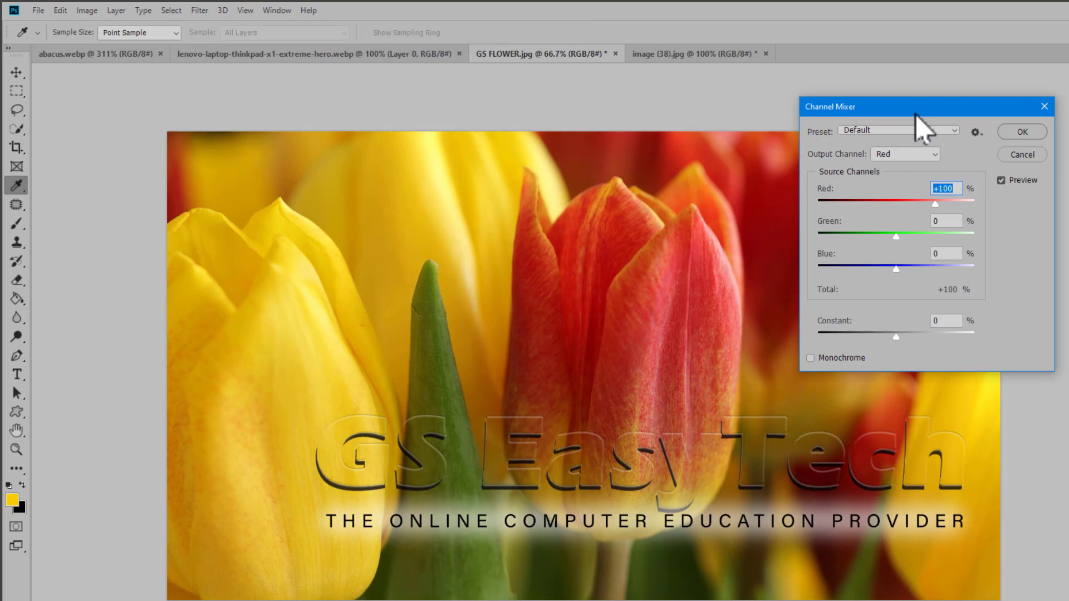
pyautogui.click(928, 156)
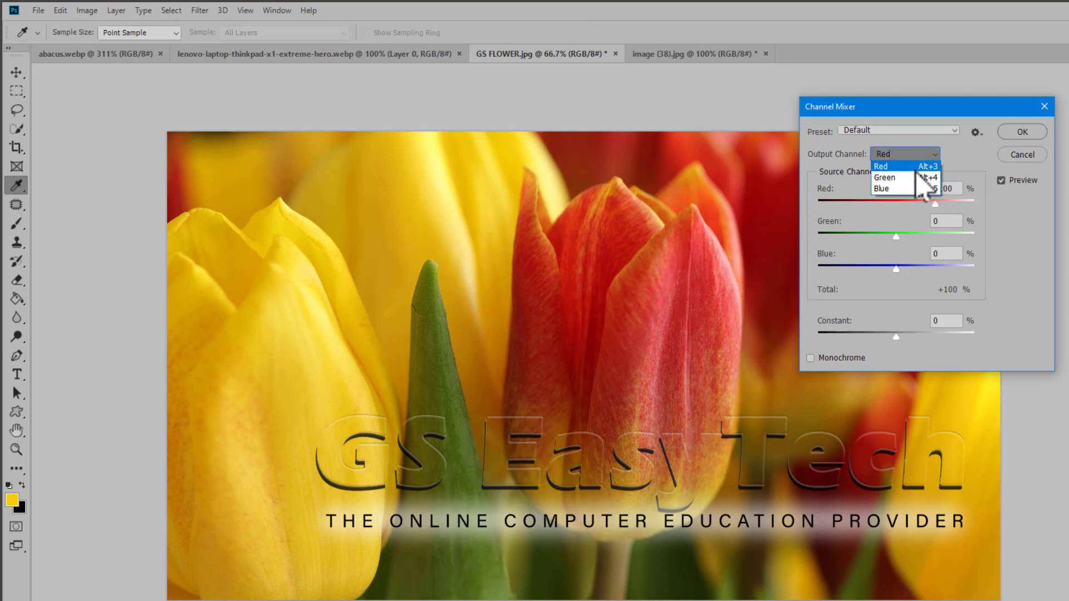
pyautogui.click(954, 158)
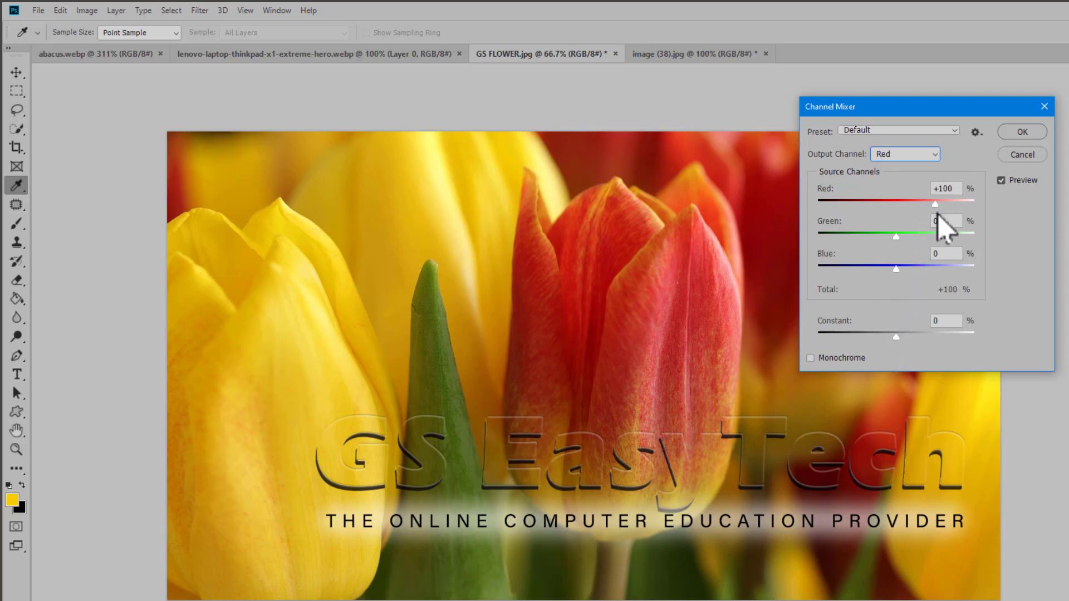
pyautogui.moveTo(936, 204); pyautogui.dragTo(963, 208)
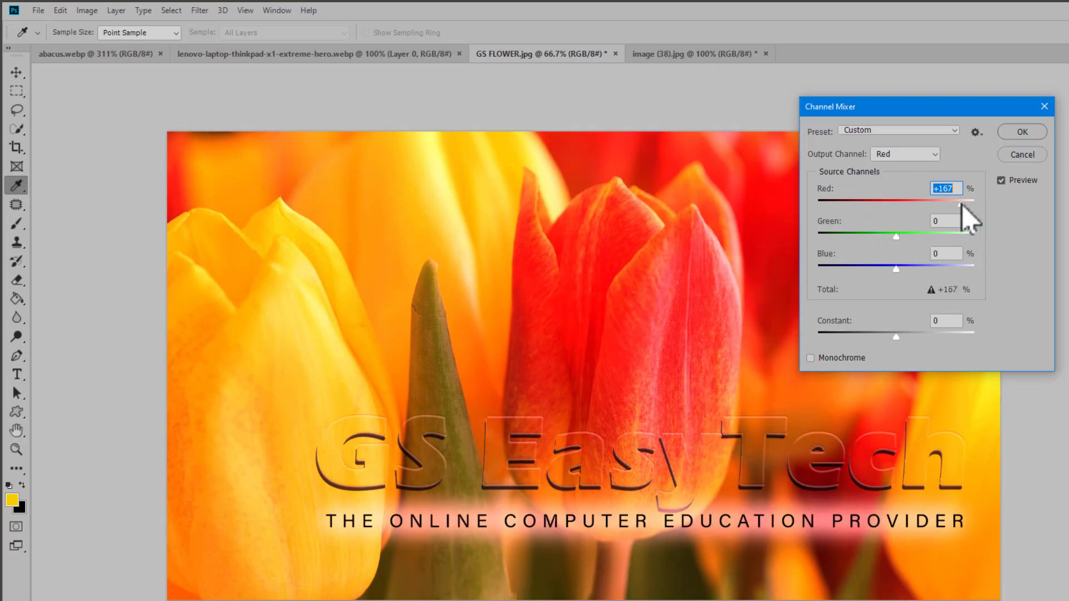
pyautogui.moveTo(961, 204); pyautogui.dragTo(926, 205)
pyautogui.moveTo(899, 339)
pyautogui.mouseDown()
pyautogui.moveTo(913, 339)
pyautogui.moveTo(897, 339)
pyautogui.mouseUp()
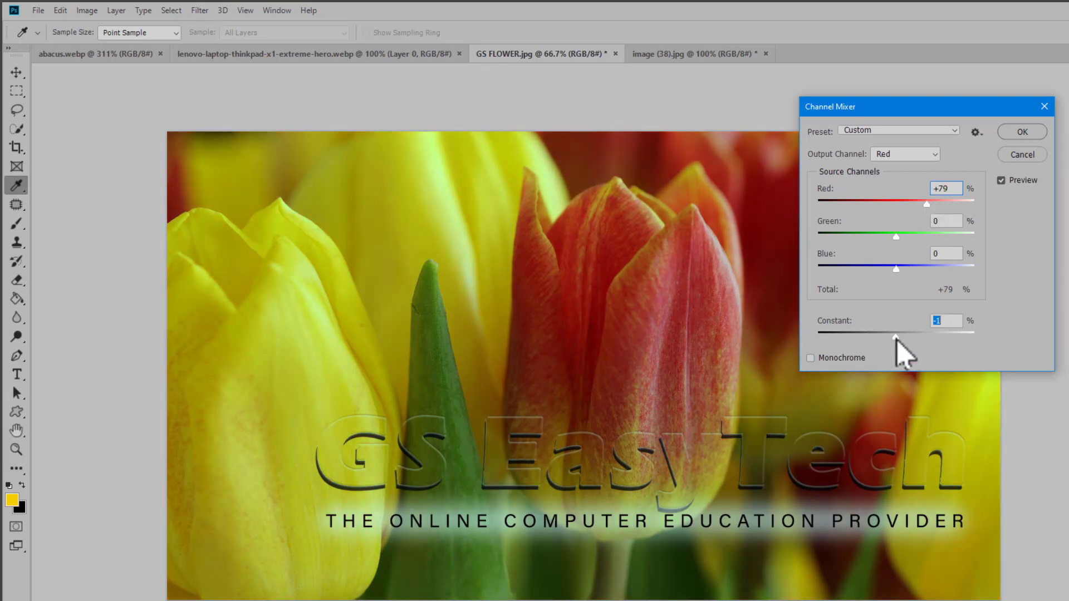
pyautogui.click(1023, 155)
pyautogui.press('j')
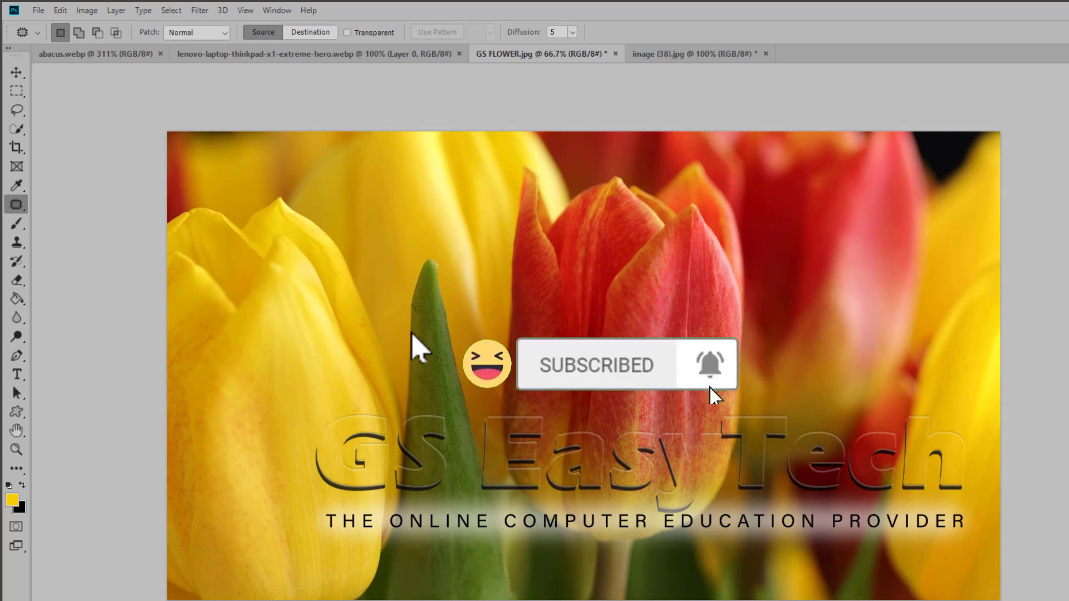
# Step: Start a Color Lookup adjustment and try the 2Strip.look and 3Strip.look 3D LUTs
pyautogui.click(89, 12)
pyautogui.moveTo(107, 45)
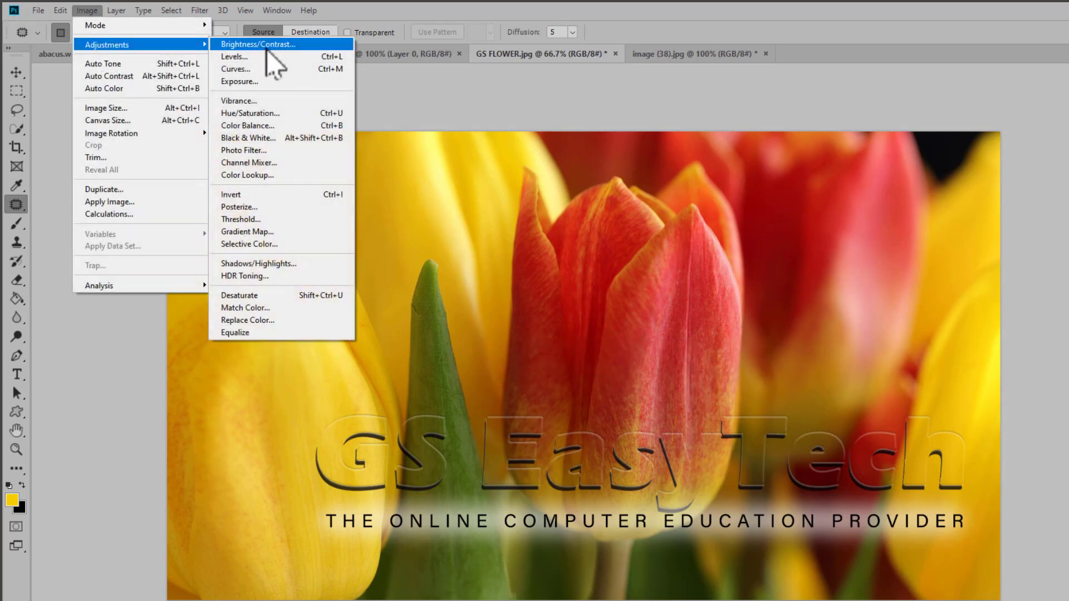
pyautogui.click(276, 176)
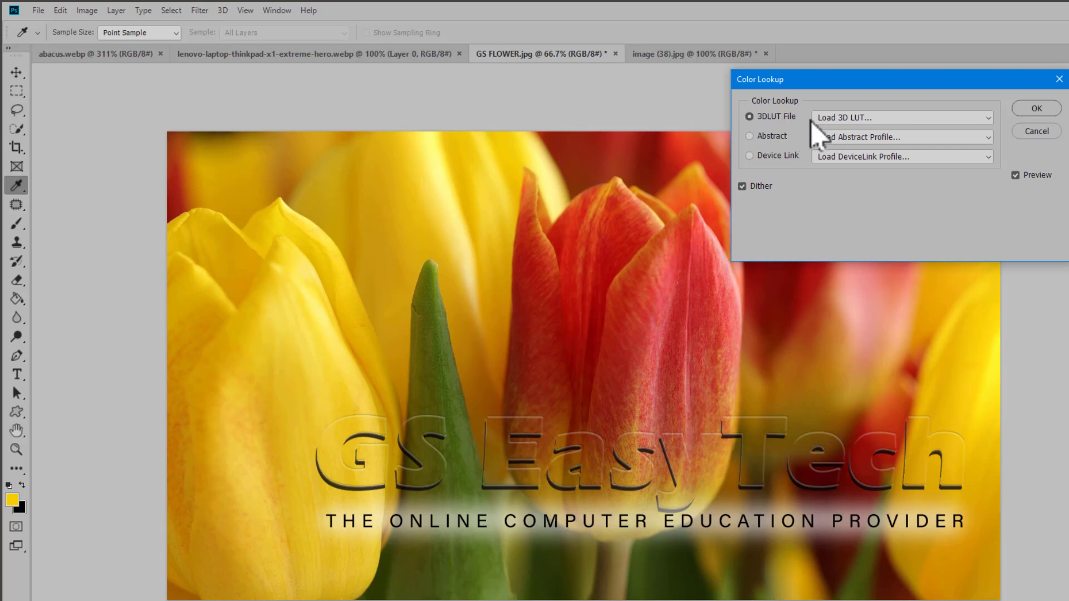
pyautogui.click(879, 118)
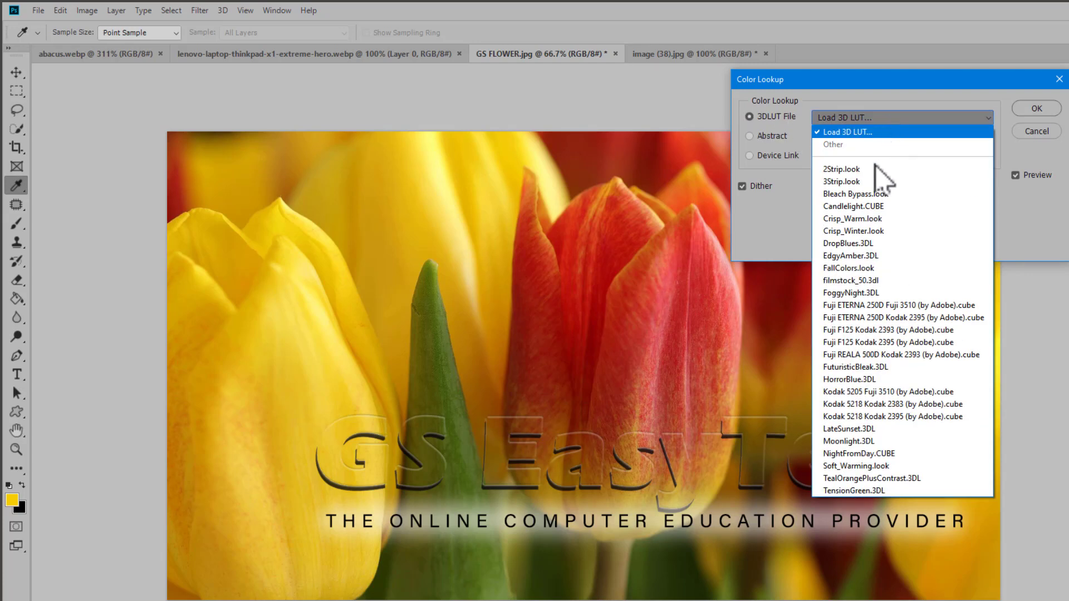
pyautogui.click(875, 170)
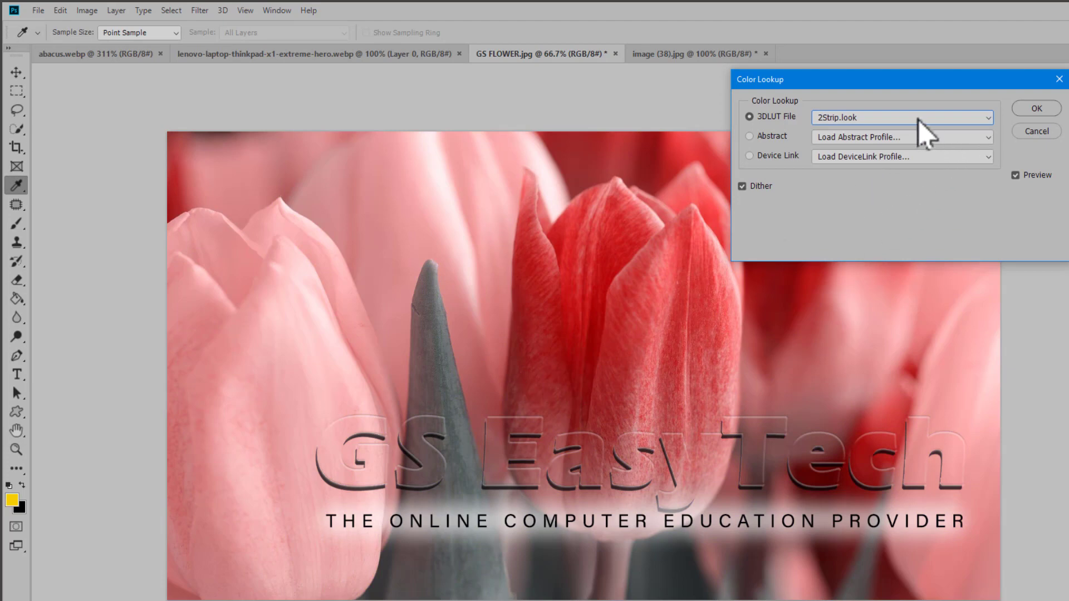
pyautogui.click(918, 118)
pyautogui.click(870, 183)
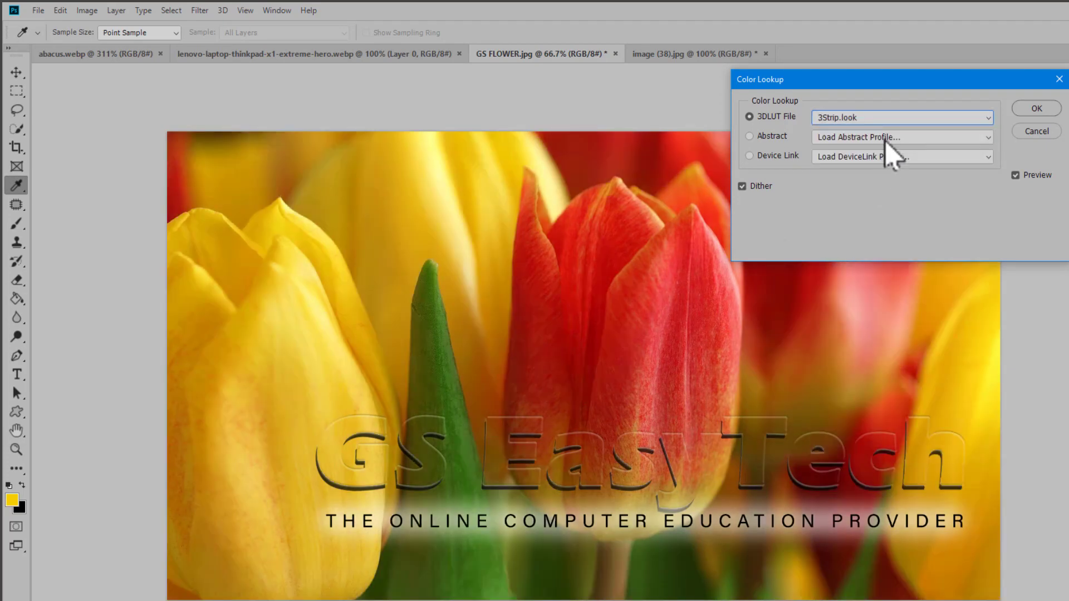
# Step: Try the Bleach Bypass.look and Crisp_Warm.look 3D LUTs, and discard the Color Lookup adjustment
pyautogui.click(890, 120)
pyautogui.click(874, 197)
pyautogui.click(888, 119)
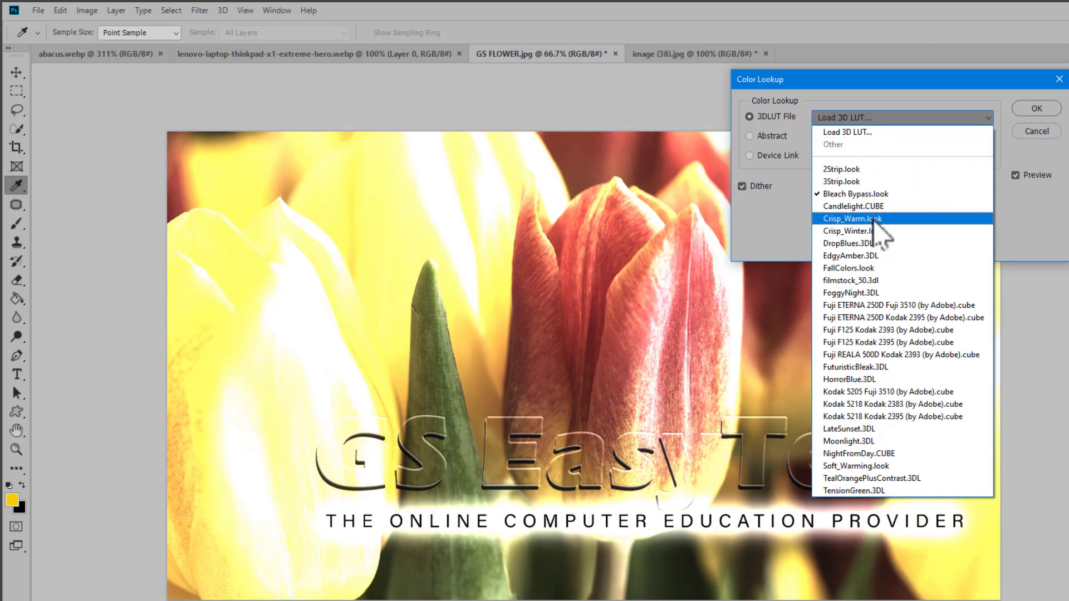
pyautogui.click(872, 218)
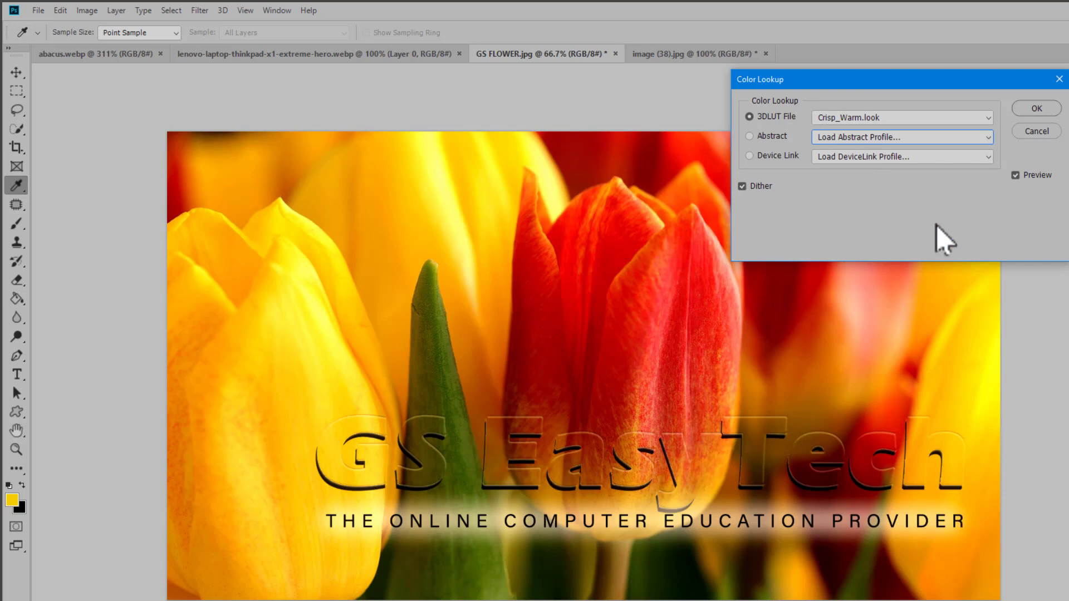
pyautogui.click(1034, 132)
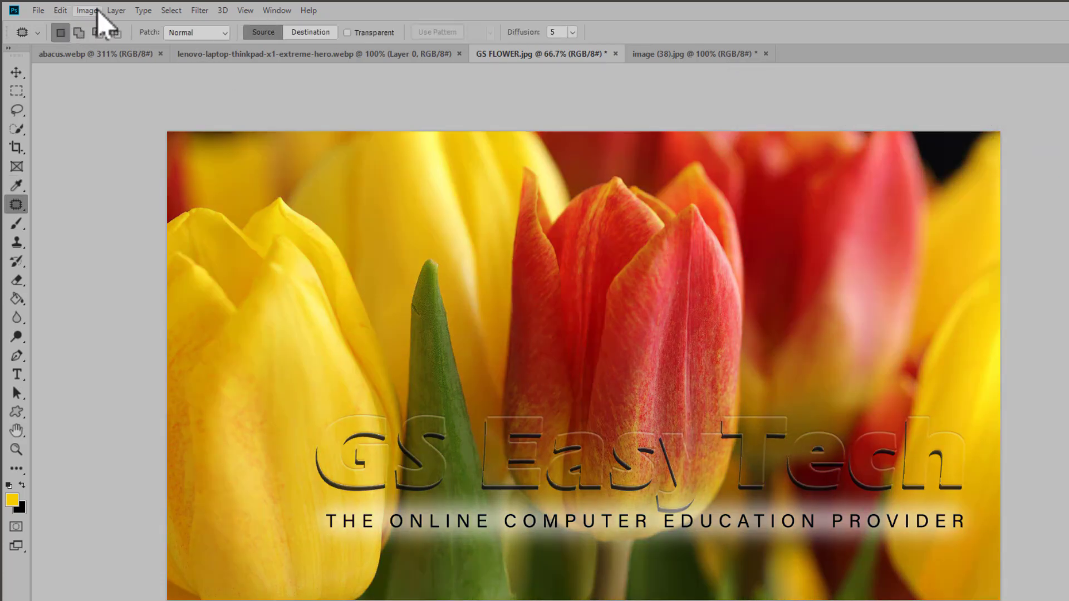
# Step: Invert the tulip image's colors, and invert them back to the original
pyautogui.click(87, 10)
pyautogui.moveTo(106, 45)
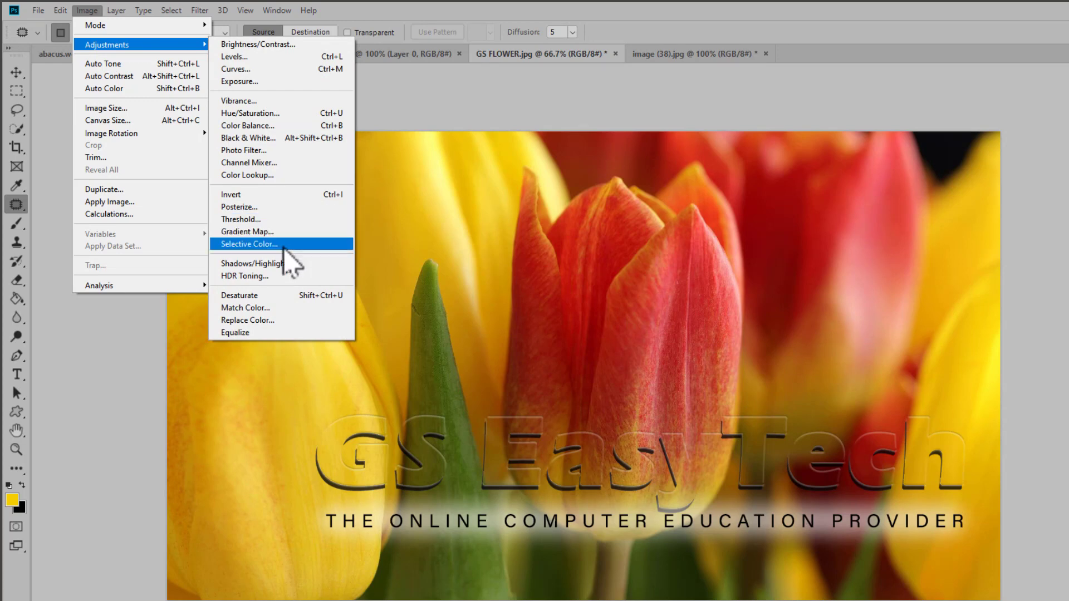
pyautogui.click(282, 196)
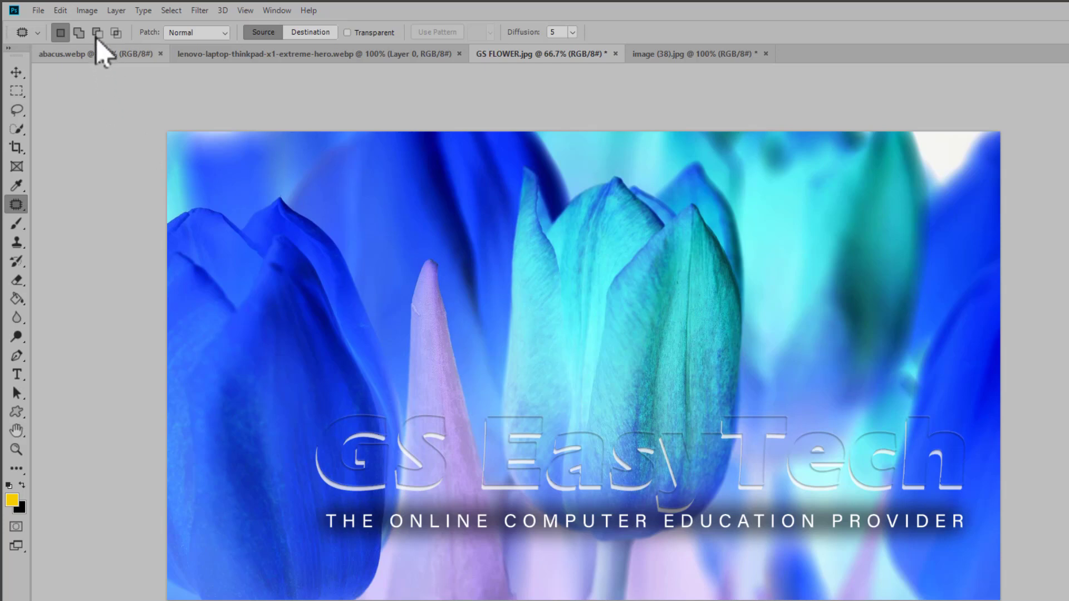
pyautogui.click(87, 11)
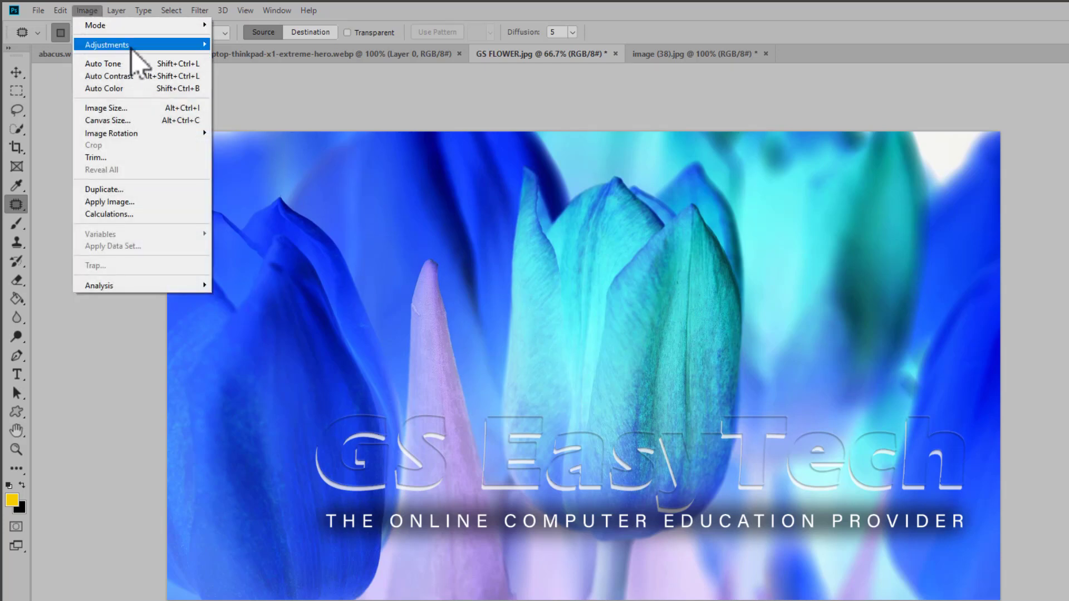
pyautogui.click(257, 196)
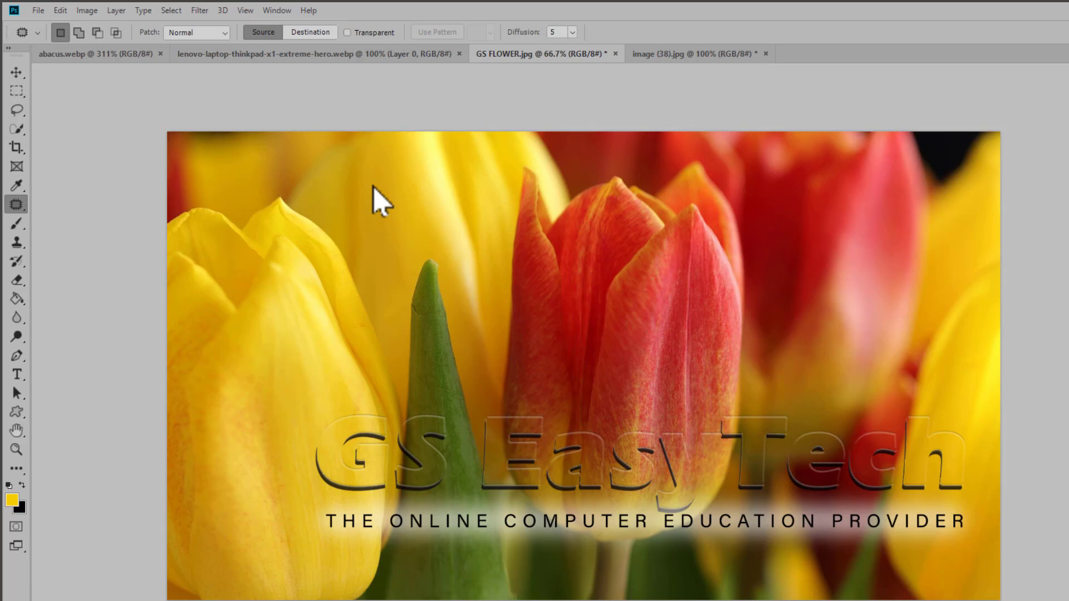
# Step: Try Posterize on the tulip image with 183 and 4 levels, and discard it
pyautogui.click(87, 13)
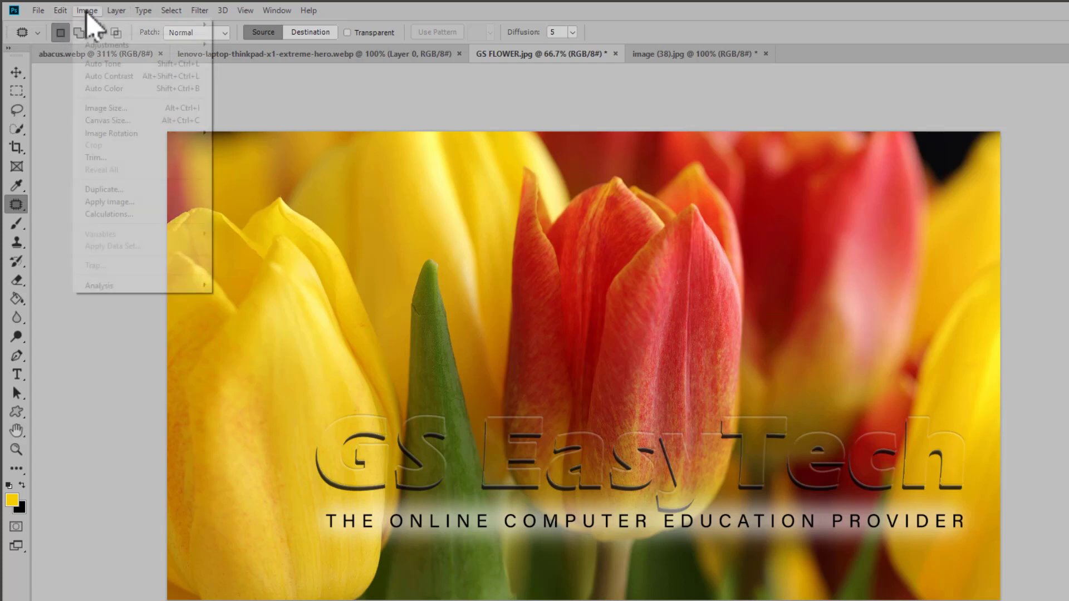
pyautogui.moveTo(124, 44)
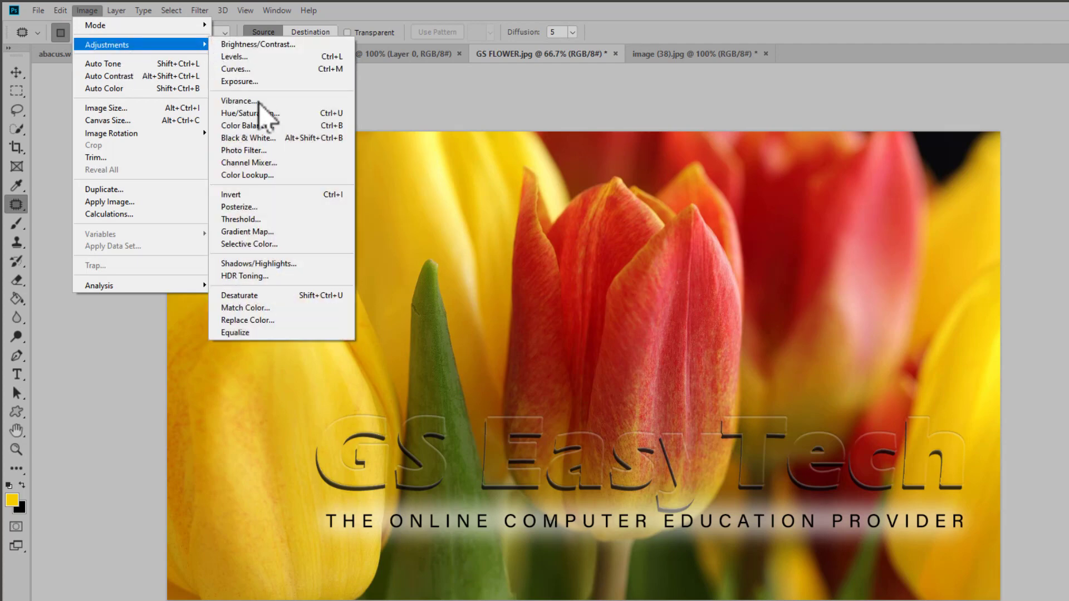
pyautogui.click(285, 209)
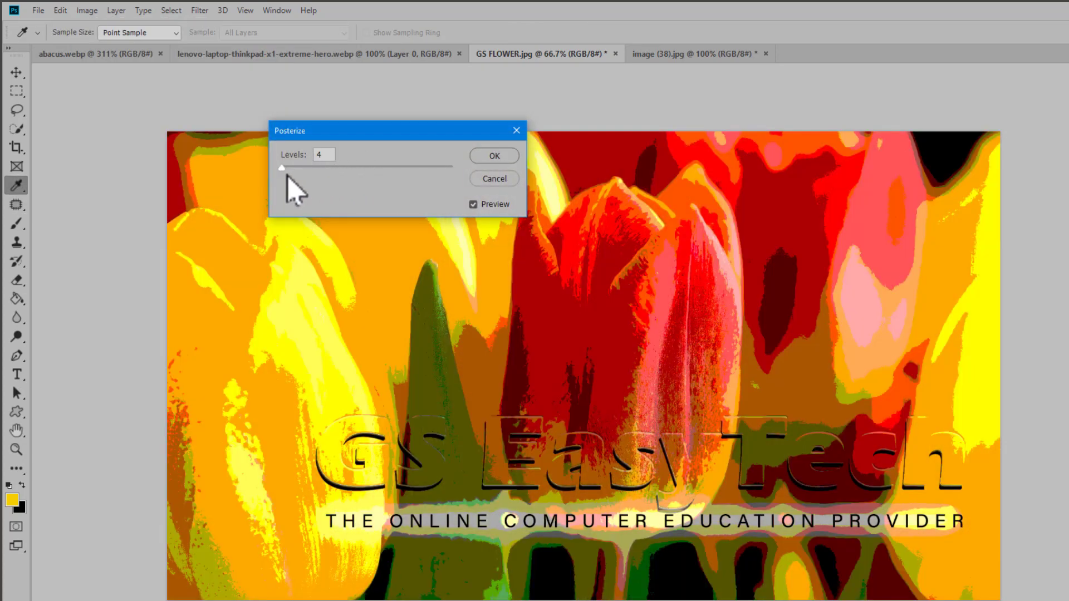
pyautogui.moveTo(283, 170); pyautogui.dragTo(296, 172)
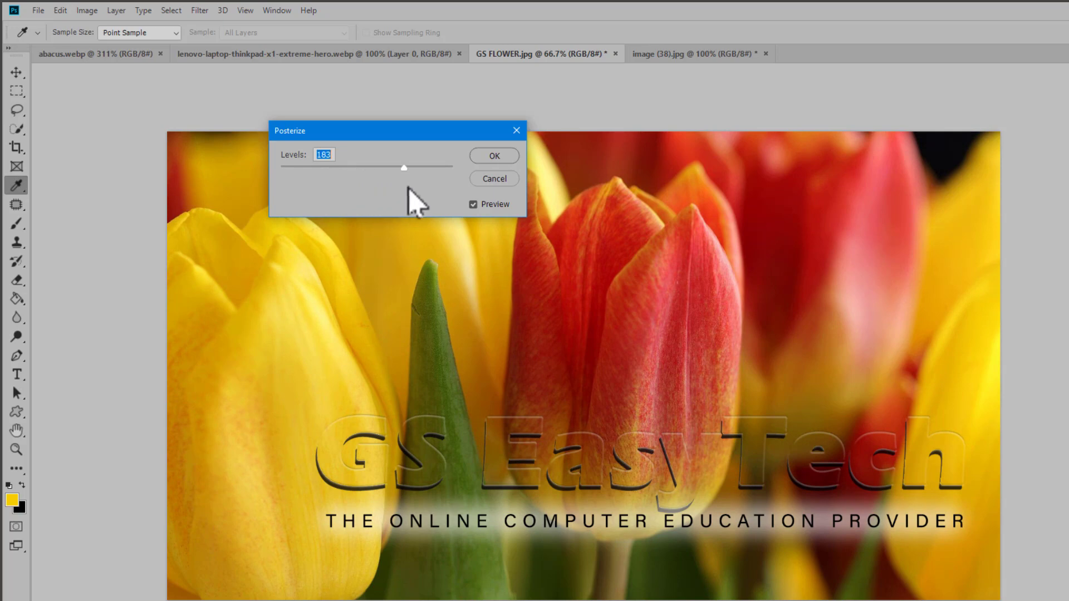
pyautogui.moveTo(408, 188); pyautogui.dragTo(282, 186)
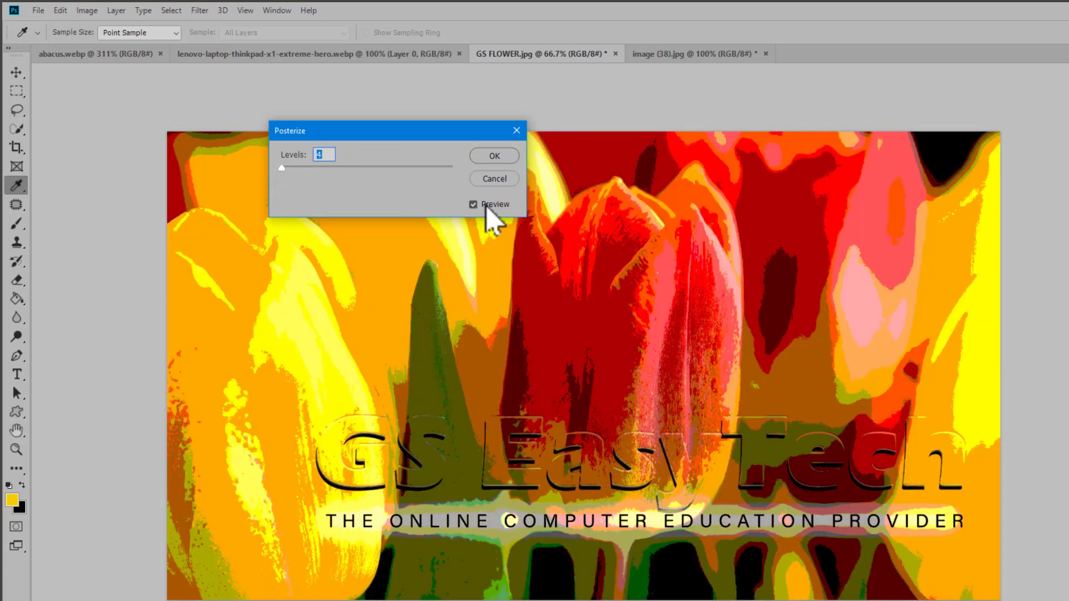
pyautogui.click(495, 179)
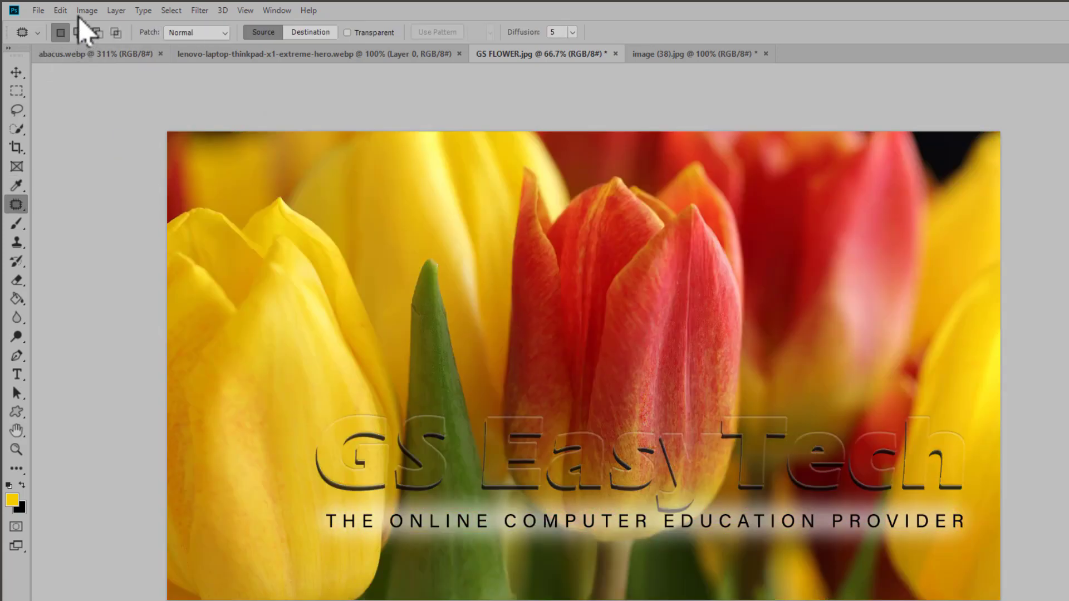
# Step: Try the Threshold adjustment on the tulip image, raising the threshold level slightly above 128, and discard it
pyautogui.click(84, 11)
pyautogui.moveTo(183, 44)
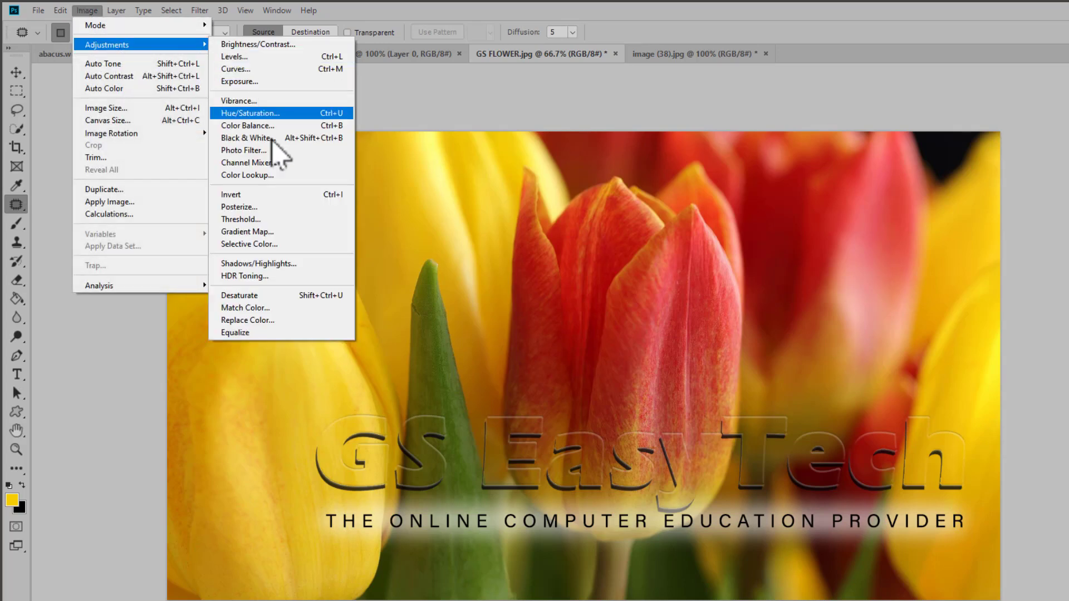
pyautogui.click(275, 221)
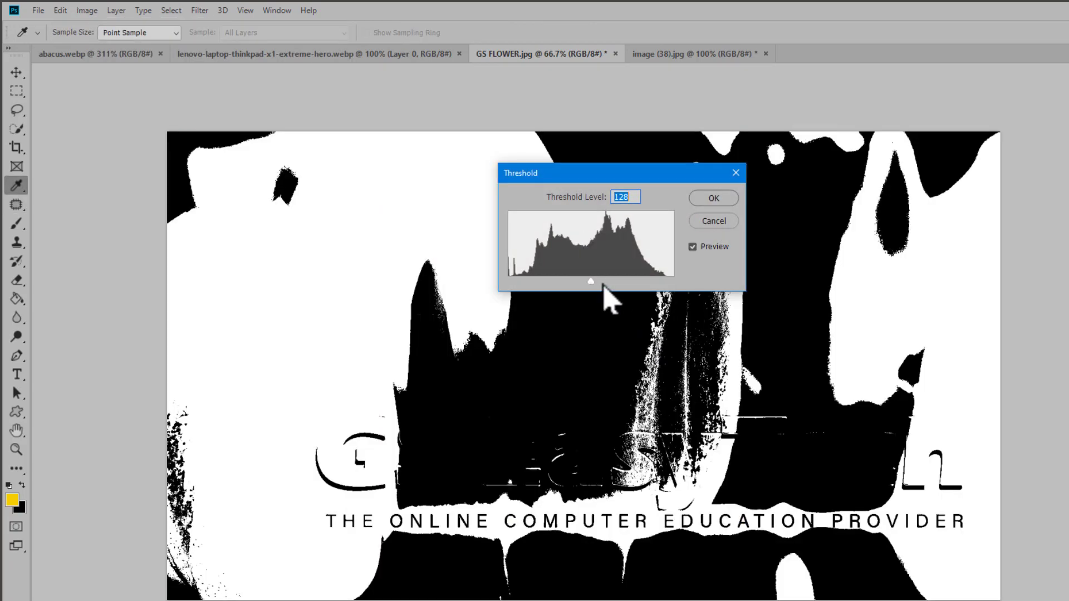
pyautogui.moveTo(592, 281)
pyautogui.mouseDown()
pyautogui.moveTo(570, 282)
pyautogui.moveTo(621, 282)
pyautogui.moveTo(605, 282)
pyautogui.mouseUp()
pyautogui.click(717, 223)
pyautogui.press('j')
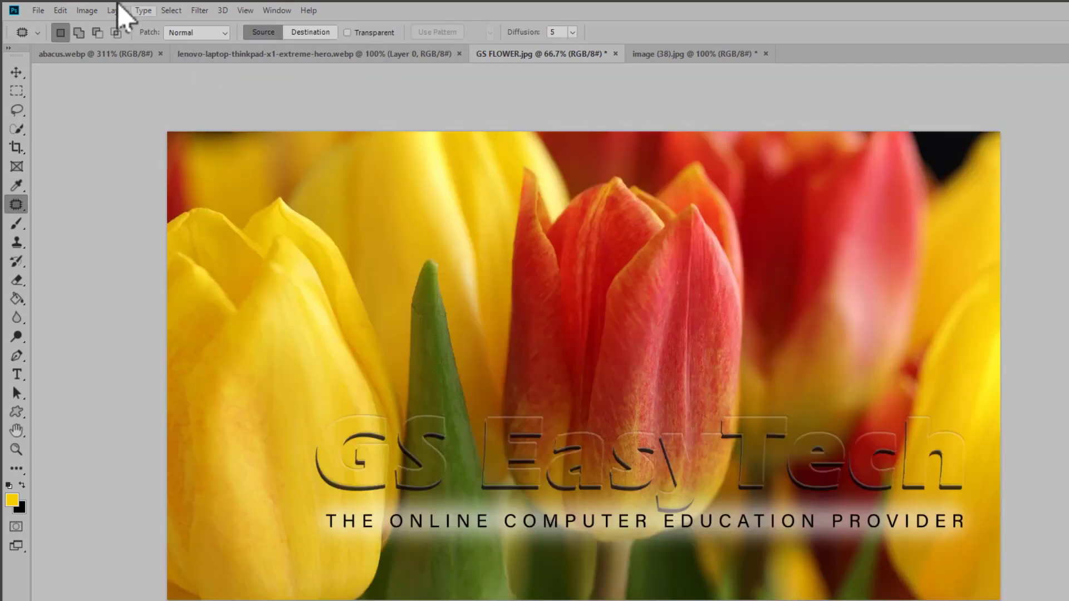
# Step: Start a Gradient Map adjustment and replace its gradient presets with the Color Harmonies 1 set
pyautogui.click(87, 11)
pyautogui.moveTo(112, 44)
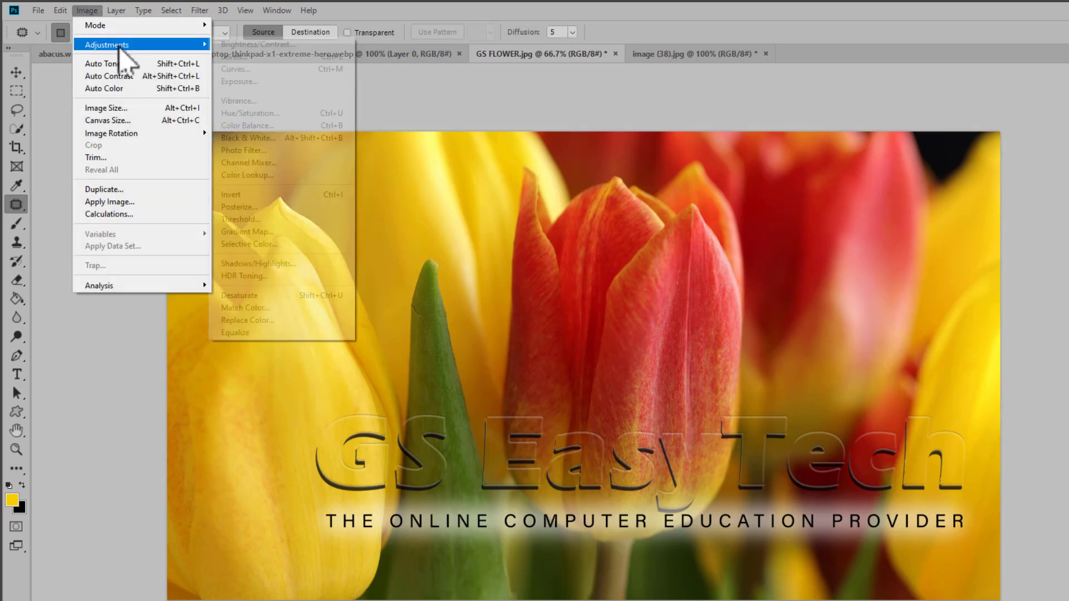
pyautogui.click(282, 233)
pyautogui.moveTo(585, 179); pyautogui.dragTo(222, 105)
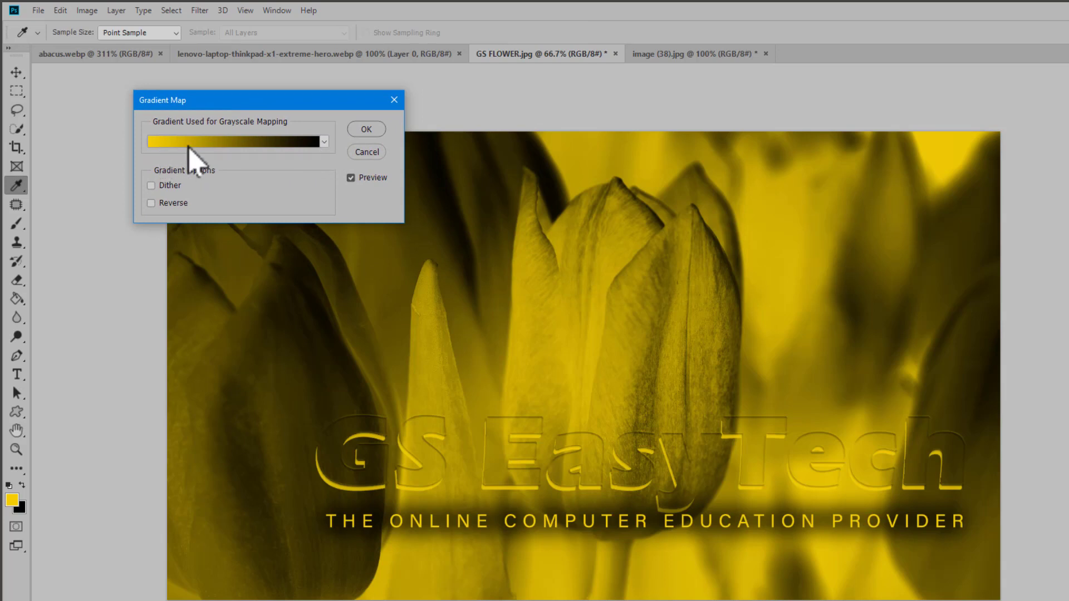
pyautogui.click(325, 143)
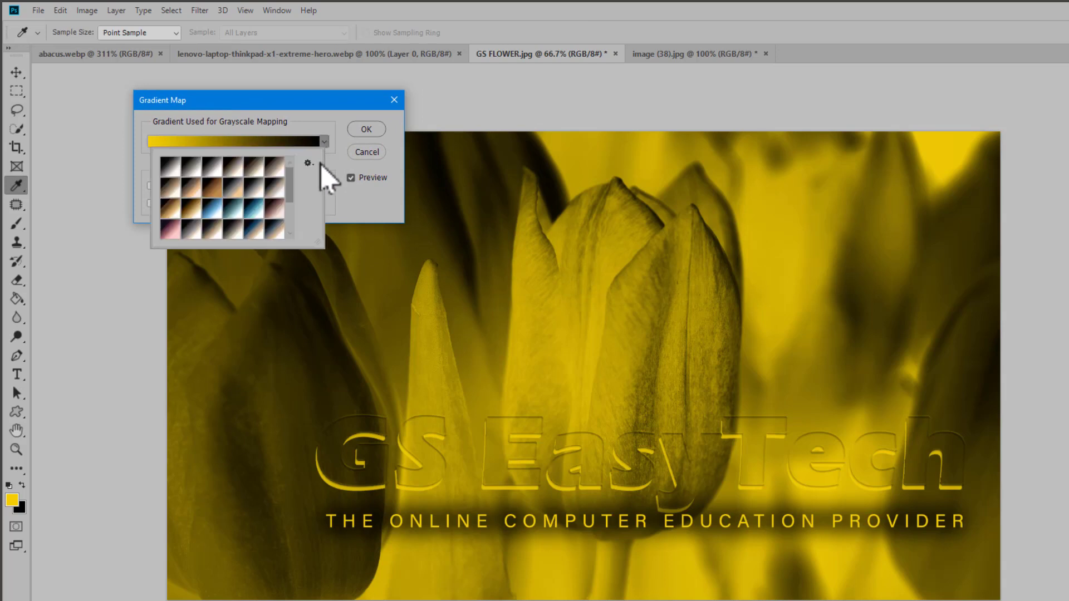
pyautogui.scroll(-3, 293, 192)
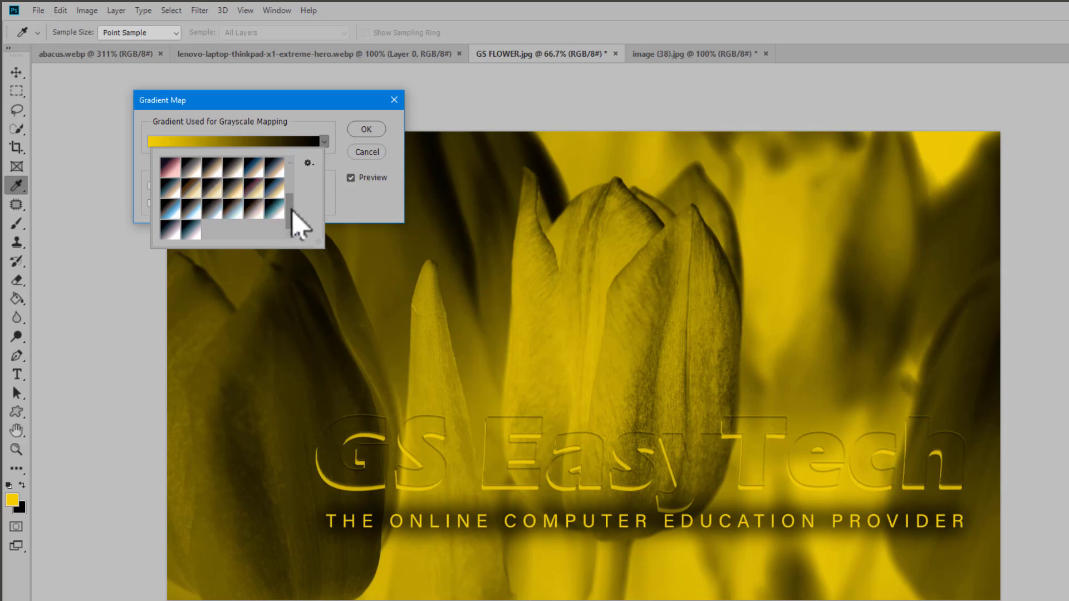
pyautogui.moveTo(292, 212); pyautogui.dragTo(293, 174)
pyautogui.click(309, 163)
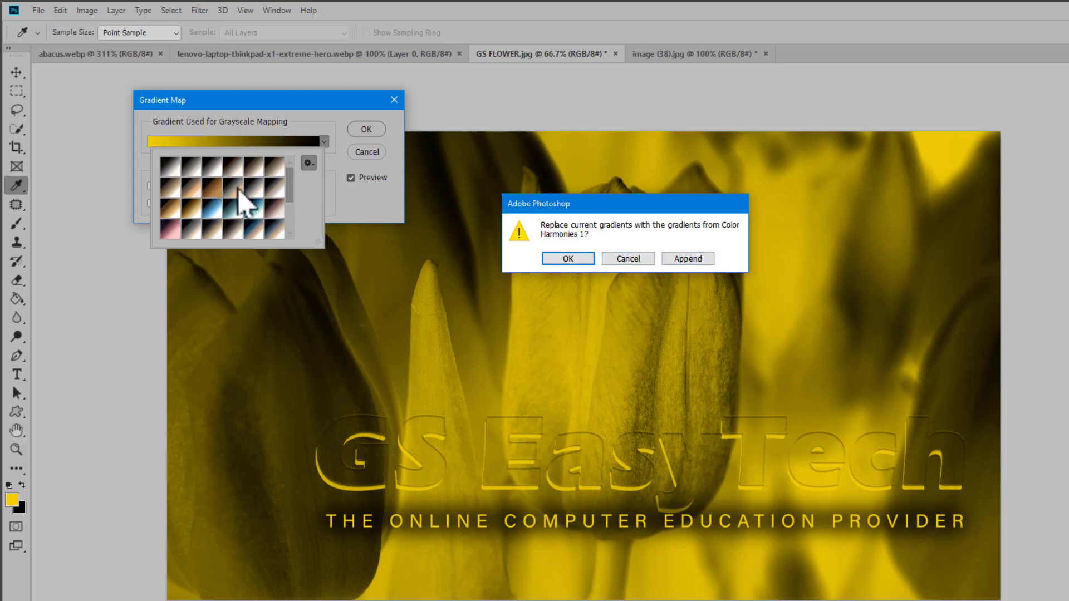
pyautogui.click(567, 260)
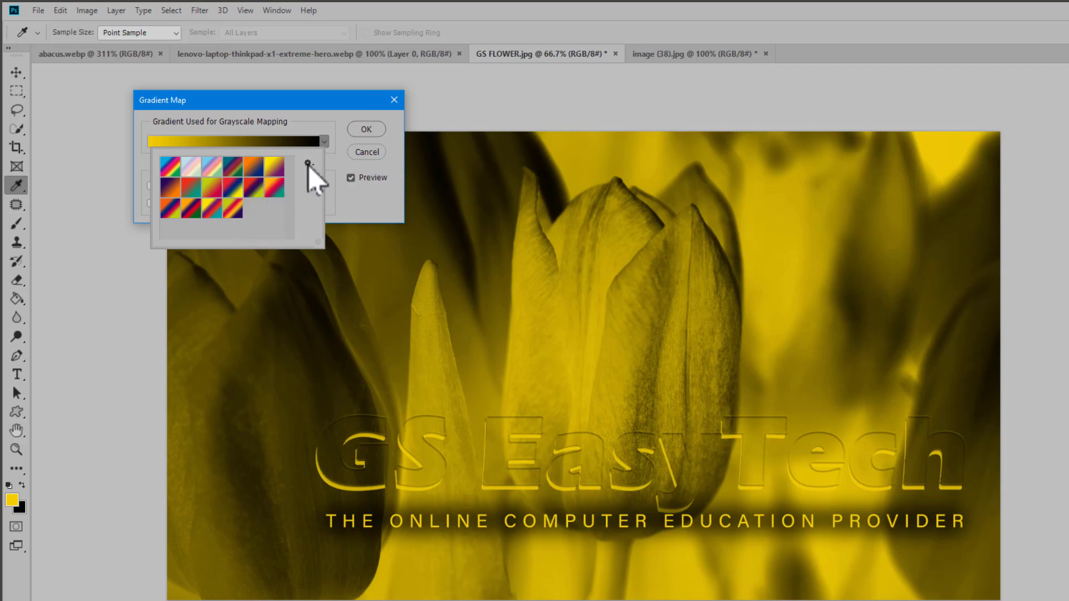
# Step: Try the pastel blue-pink-yellow-green gradient from the first row of presets, and discard the Gradient Map adjustment
pyautogui.click(212, 166)
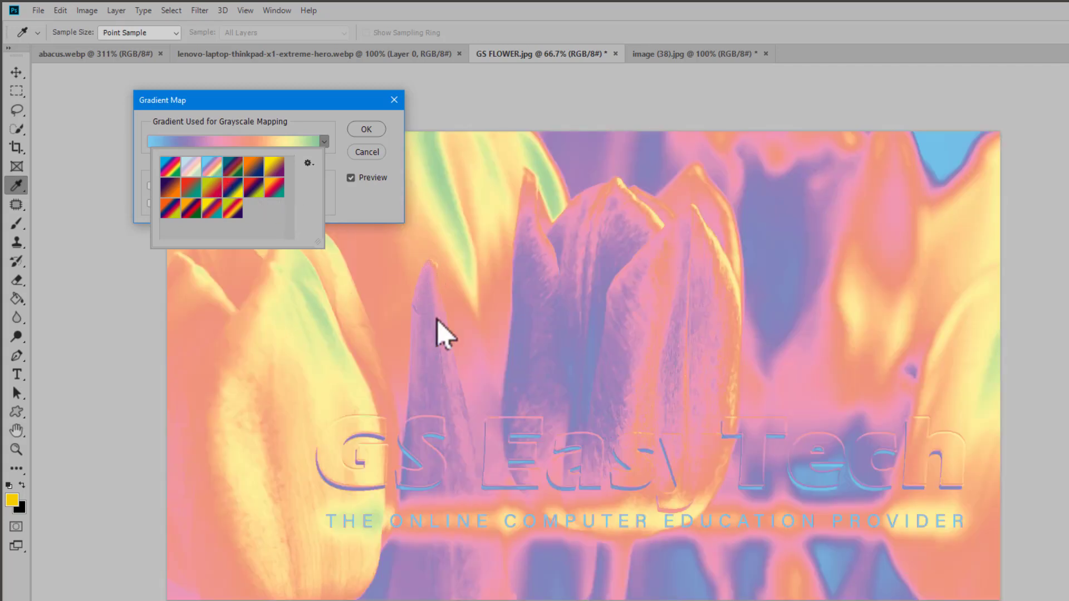
pyautogui.click(366, 155)
pyautogui.click(365, 153)
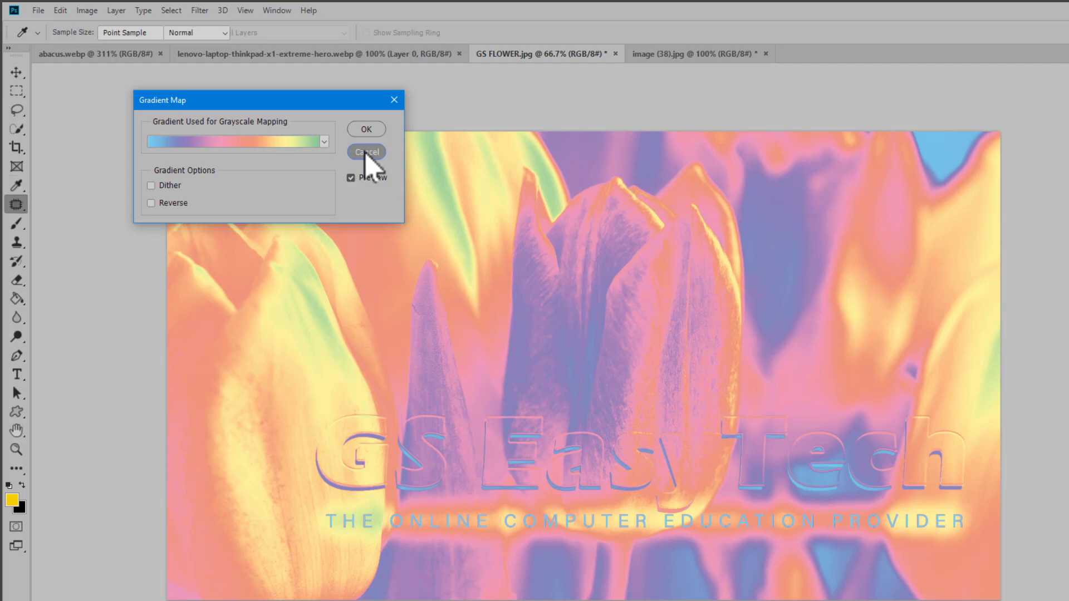
# Step: Start a Selective Color adjustment and set the Reds to cyan -82%, magenta -57%, yellow +66% and black -54%
pyautogui.click(84, 12)
pyautogui.moveTo(96, 47)
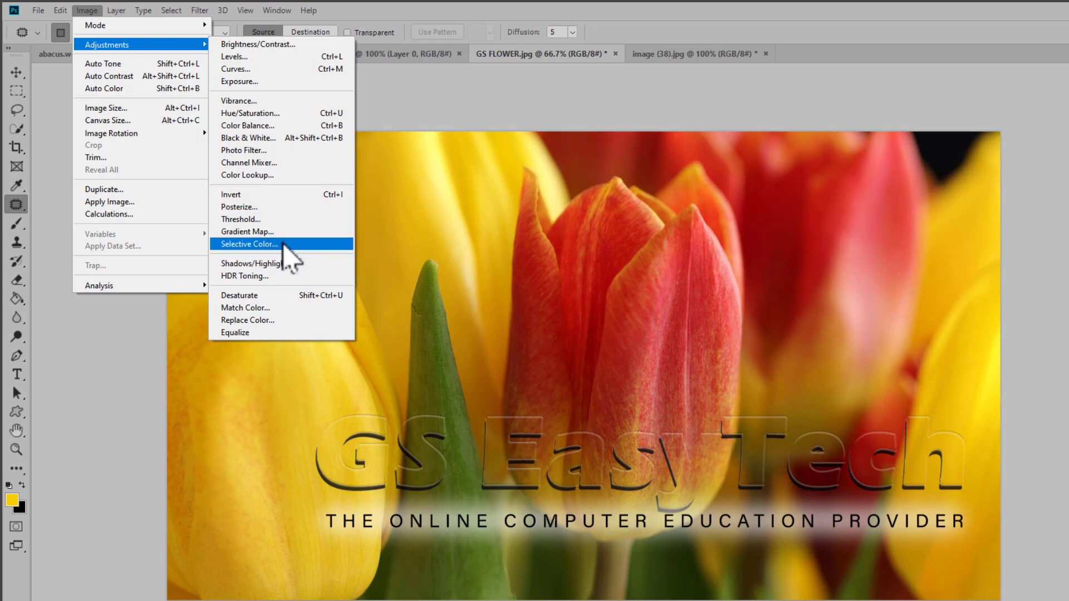
pyautogui.click(248, 244)
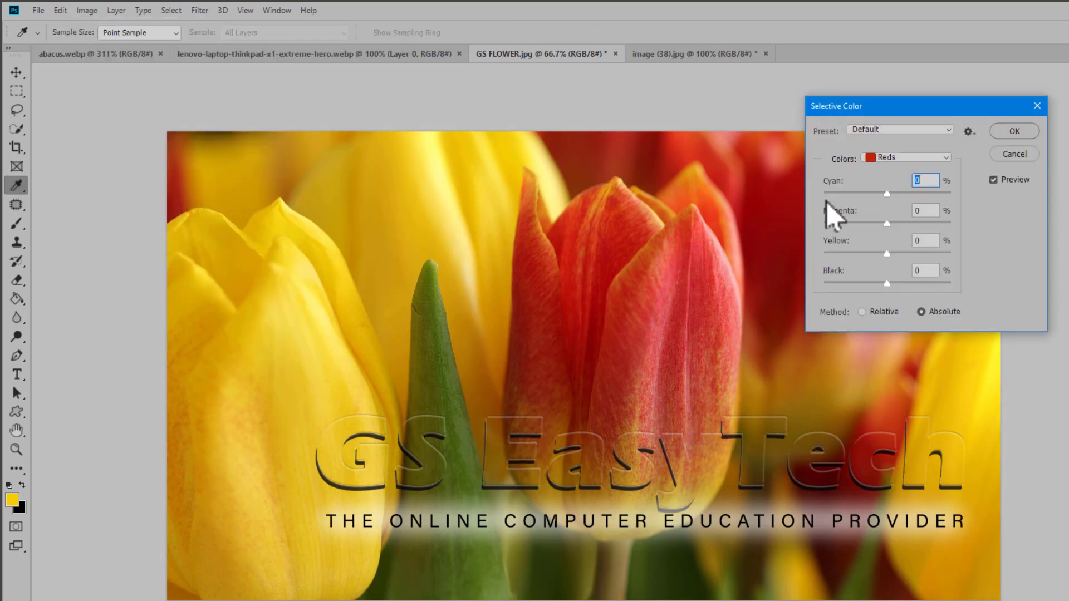
pyautogui.moveTo(891, 107); pyautogui.dragTo(181, 76)
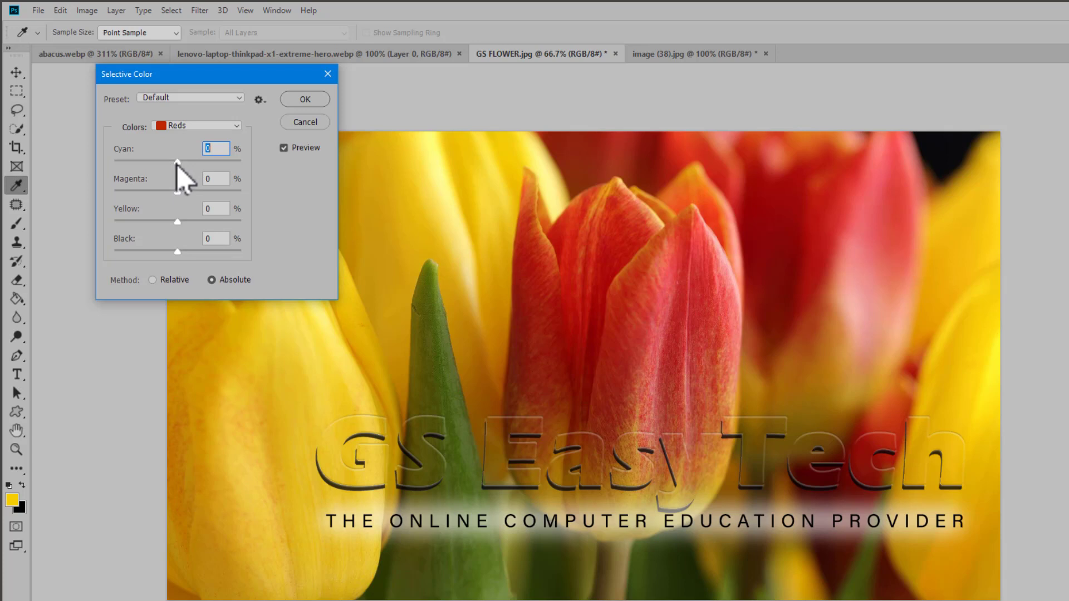
pyautogui.moveTo(176, 163); pyautogui.dragTo(155, 191)
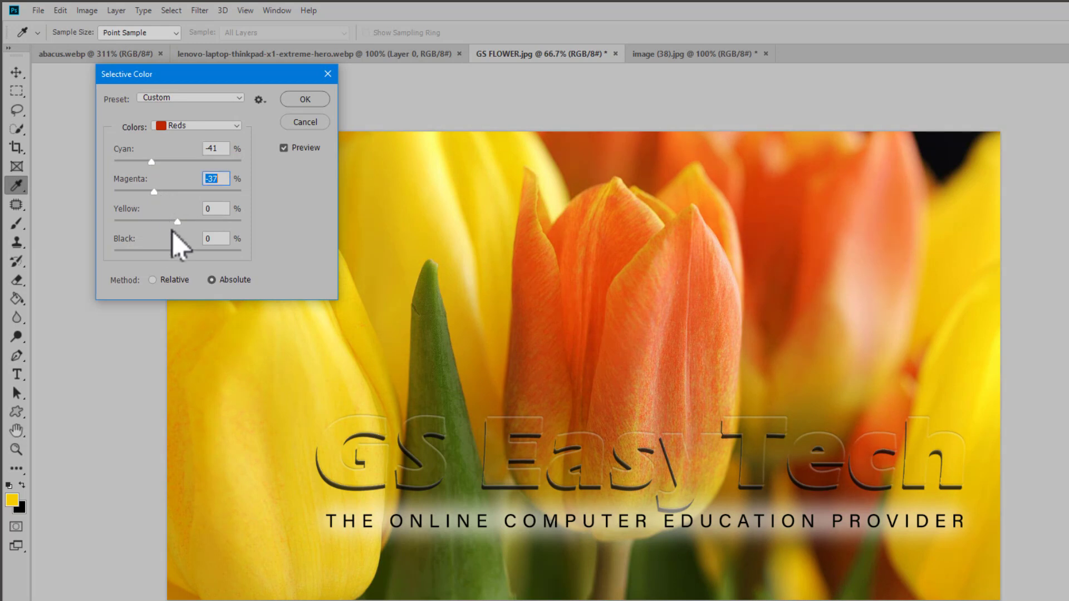
pyautogui.moveTo(195, 222); pyautogui.dragTo(220, 222)
pyautogui.moveTo(178, 253); pyautogui.dragTo(145, 253)
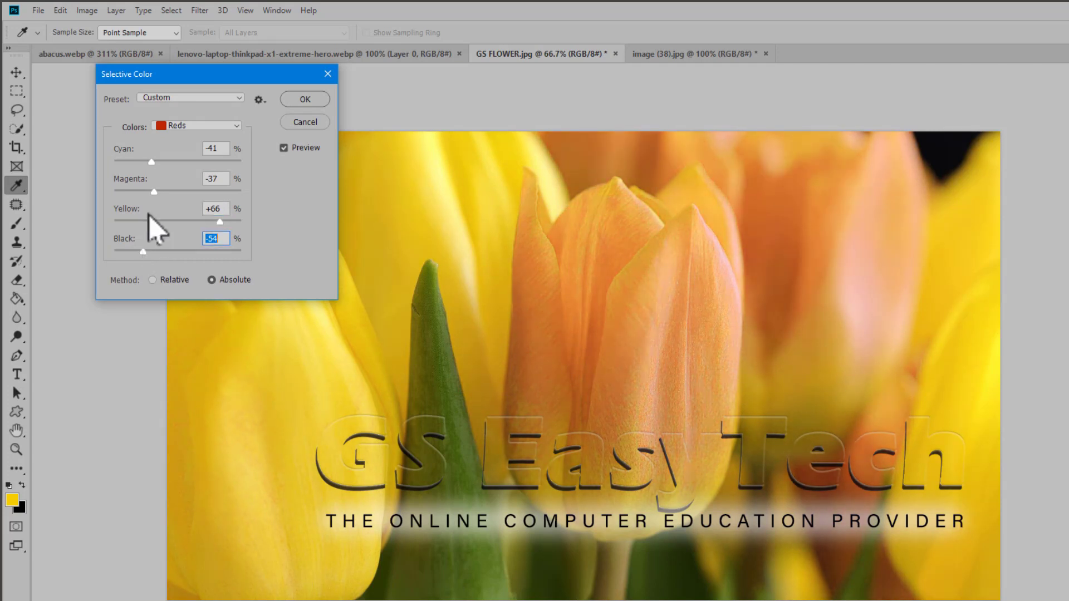
pyautogui.moveTo(156, 191); pyautogui.dragTo(126, 161)
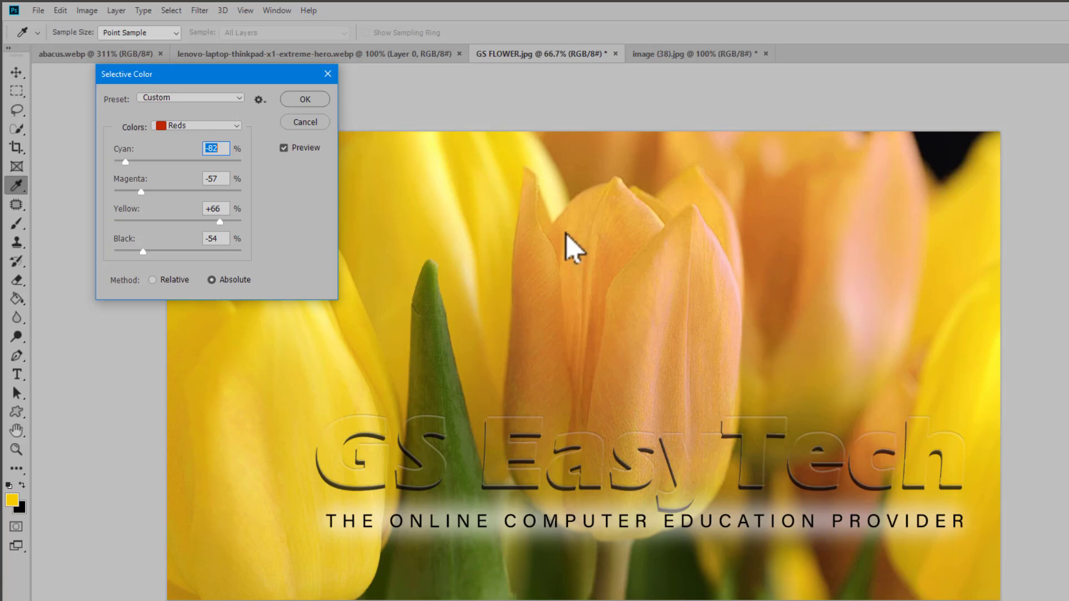
# Step: Try the Relative method with the Reds at cyan -27%, magenta -85% and yellow +95%, and discard the Selective Color adjustment
pyautogui.click(152, 281)
pyautogui.moveTo(125, 162); pyautogui.dragTo(128, 190)
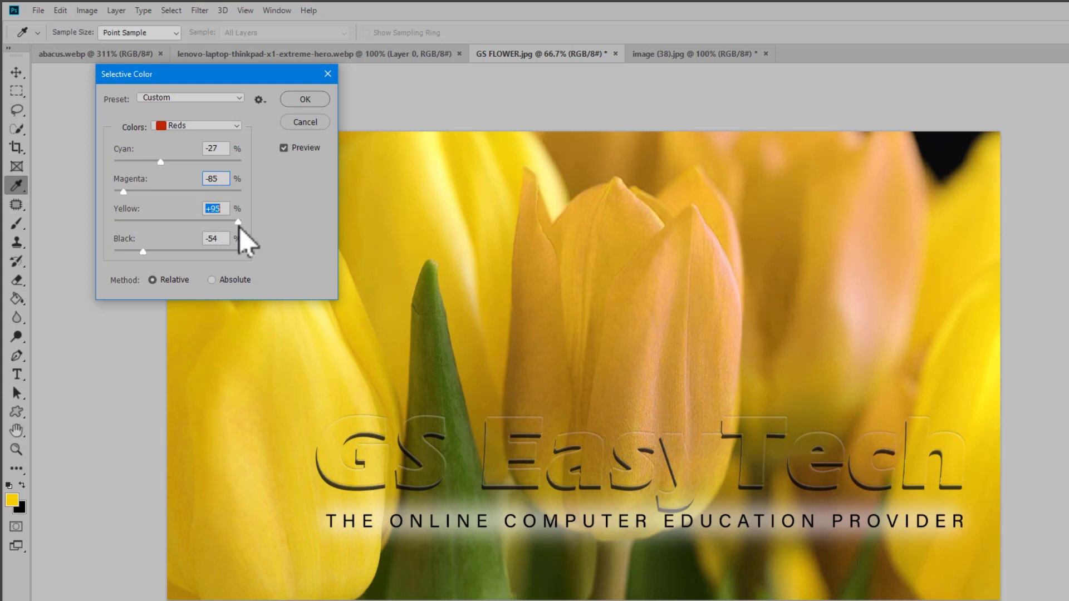
pyautogui.click(307, 124)
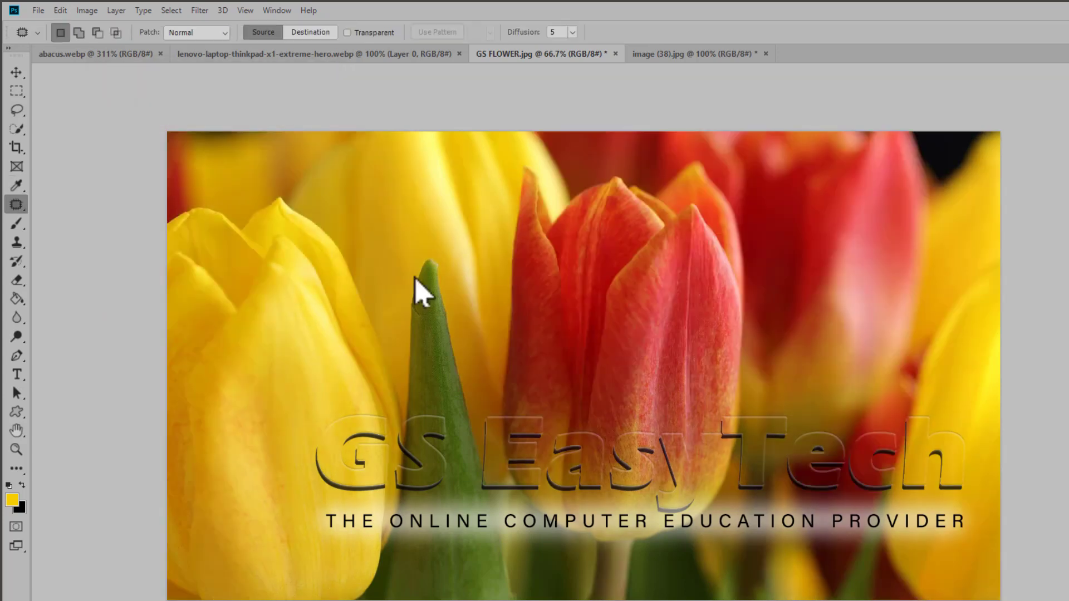
# Step: Start a Shadows/Highlights adjustment, hide its extra options and set the shadows amount to 70%
pyautogui.click(83, 11)
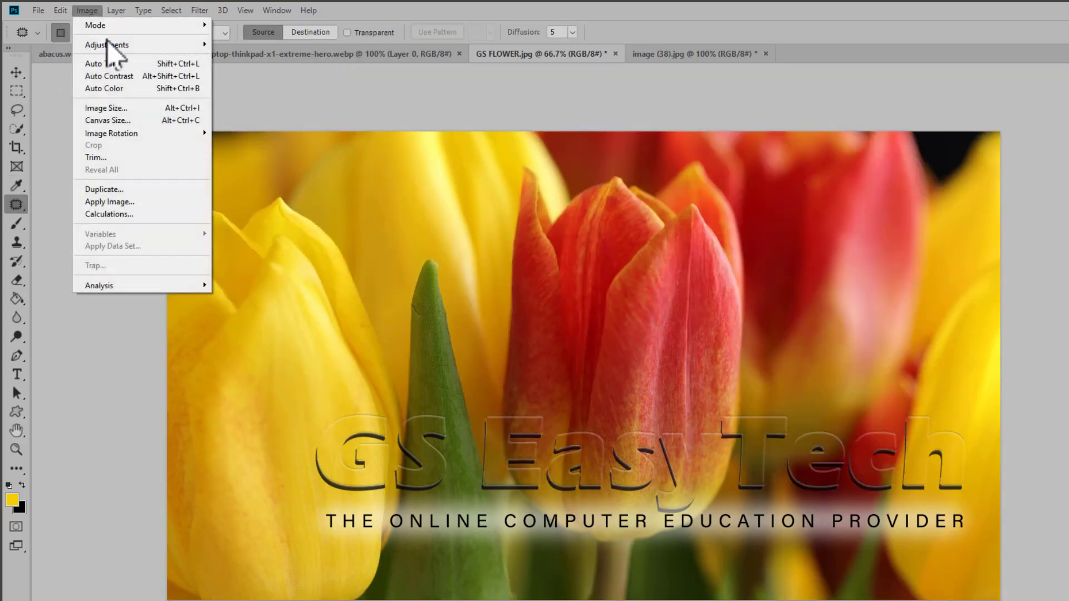
pyautogui.moveTo(107, 44)
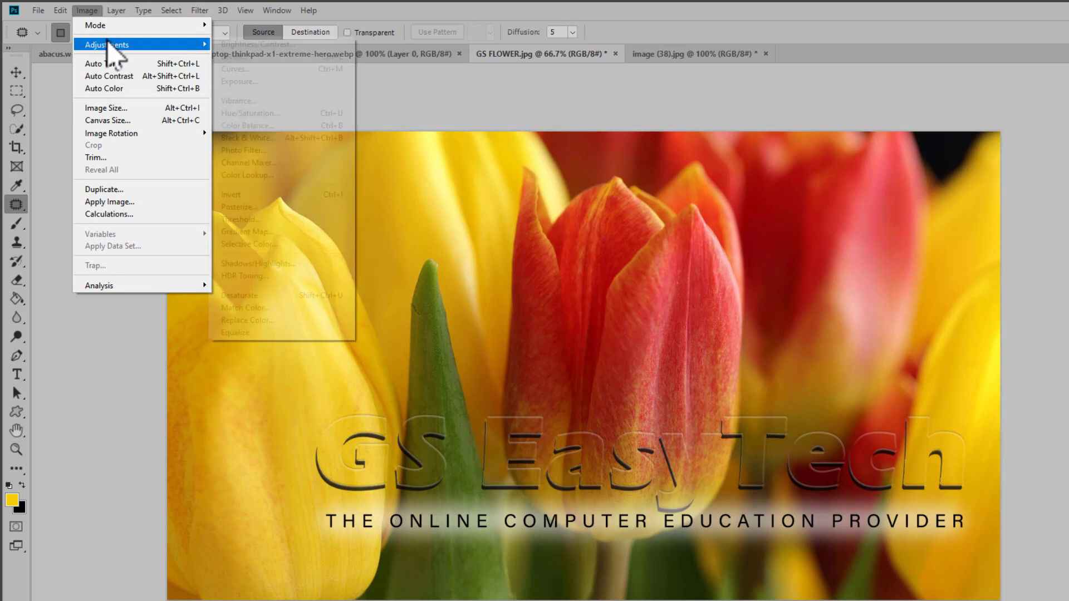
pyautogui.click(288, 263)
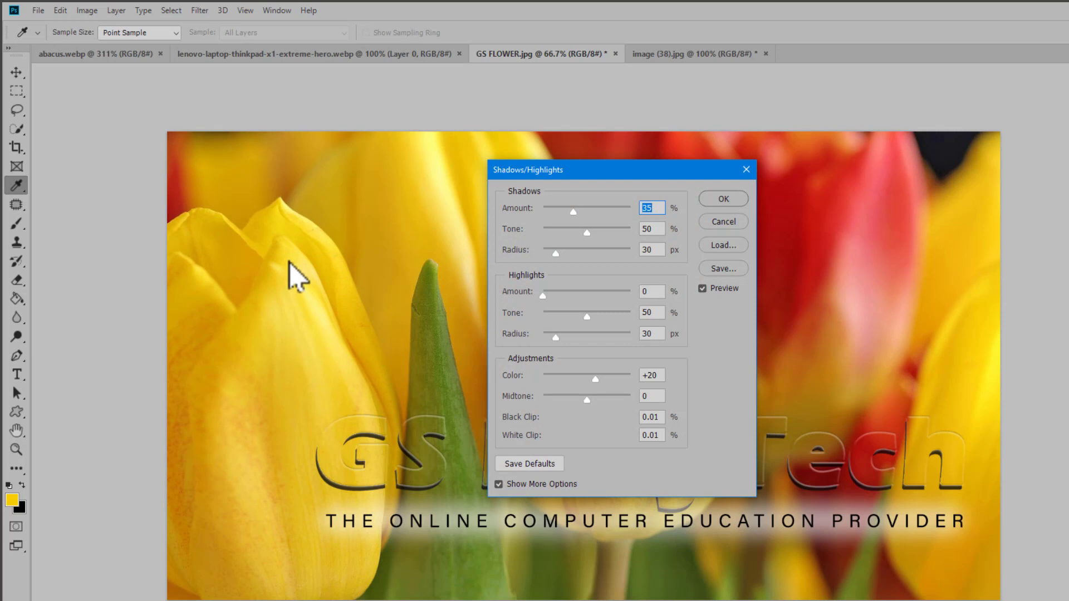
pyautogui.moveTo(550, 172); pyautogui.dragTo(179, 122)
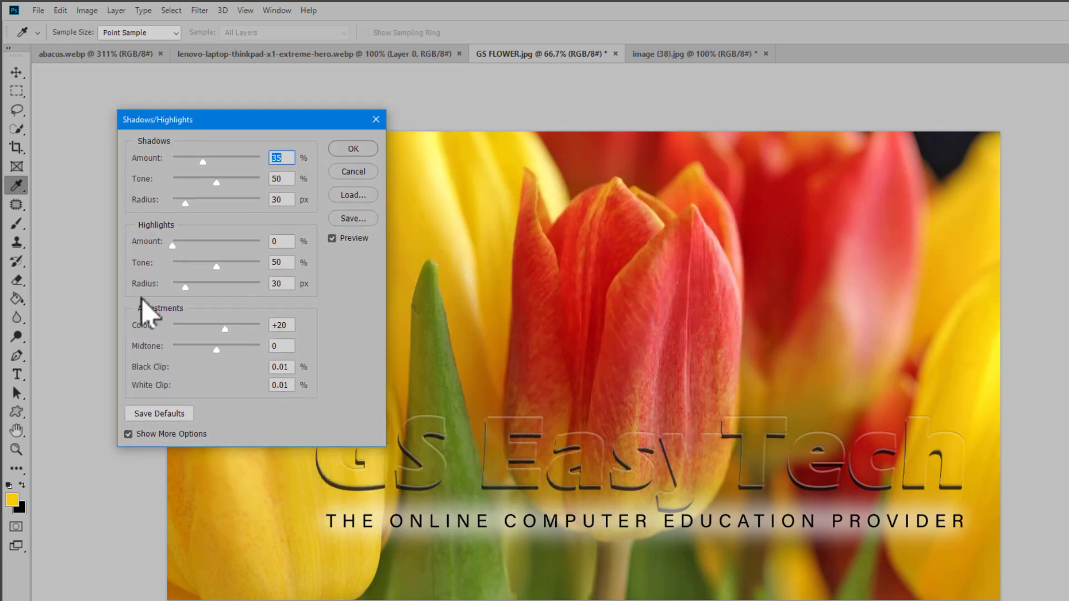
pyautogui.click(128, 433)
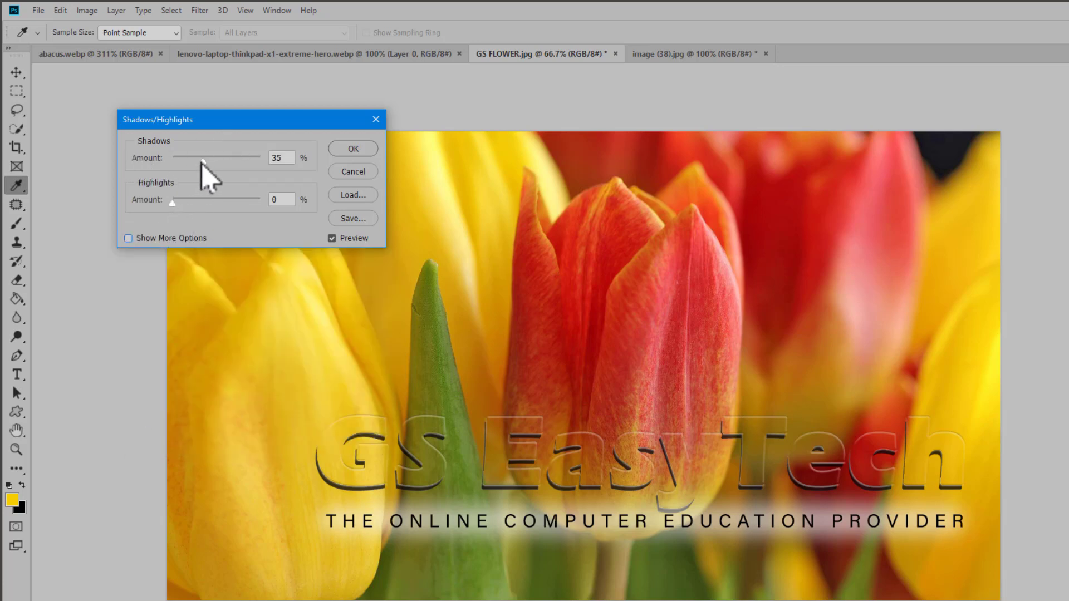
pyautogui.moveTo(202, 162); pyautogui.dragTo(237, 163)
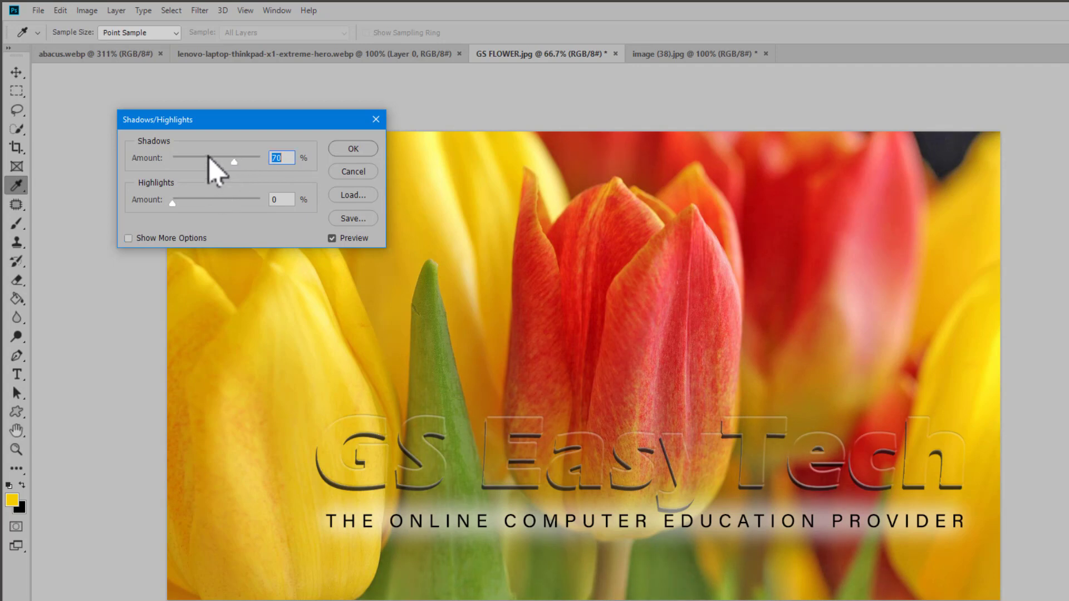
# Step: Show the extra options, try shadows at amount 29%, tone 41% and radius 270 px, and discard the Shadows/Highlights adjustment
pyautogui.click(128, 238)
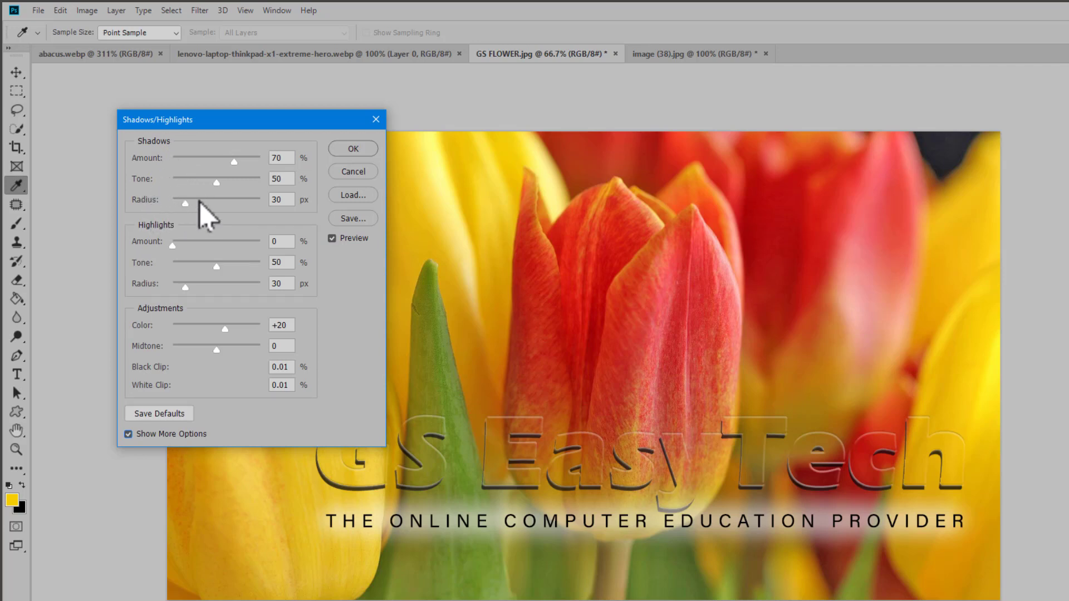
pyautogui.moveTo(186, 204); pyautogui.dragTo(198, 161)
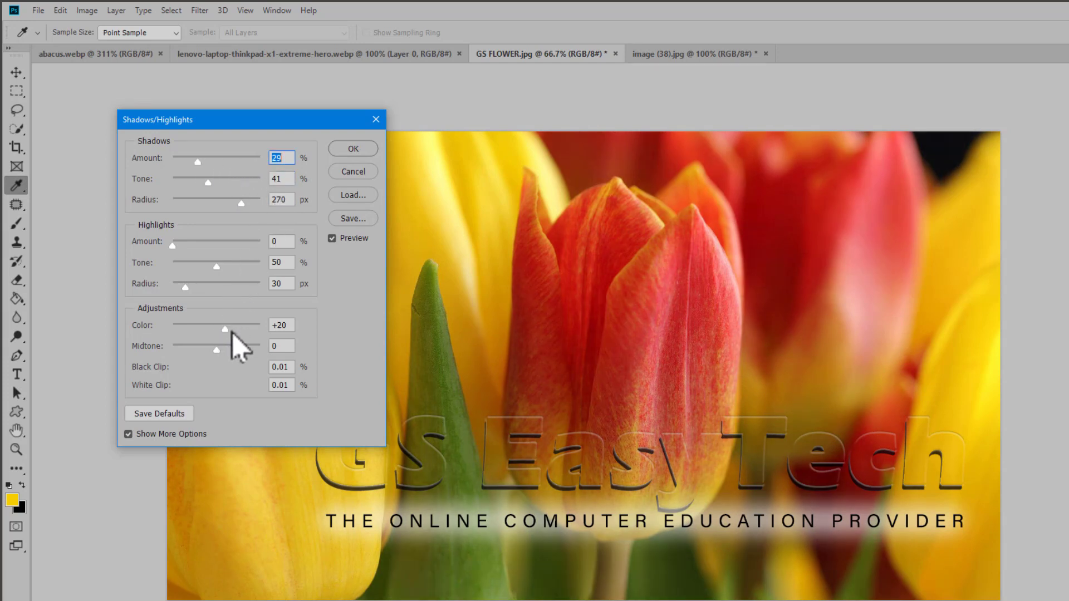
pyautogui.click(363, 177)
# Step: Try HDR Toning on the tulip image with the Highlight Compression and Equalize Histogram methods, and discard the adjustment
pyautogui.click(87, 11)
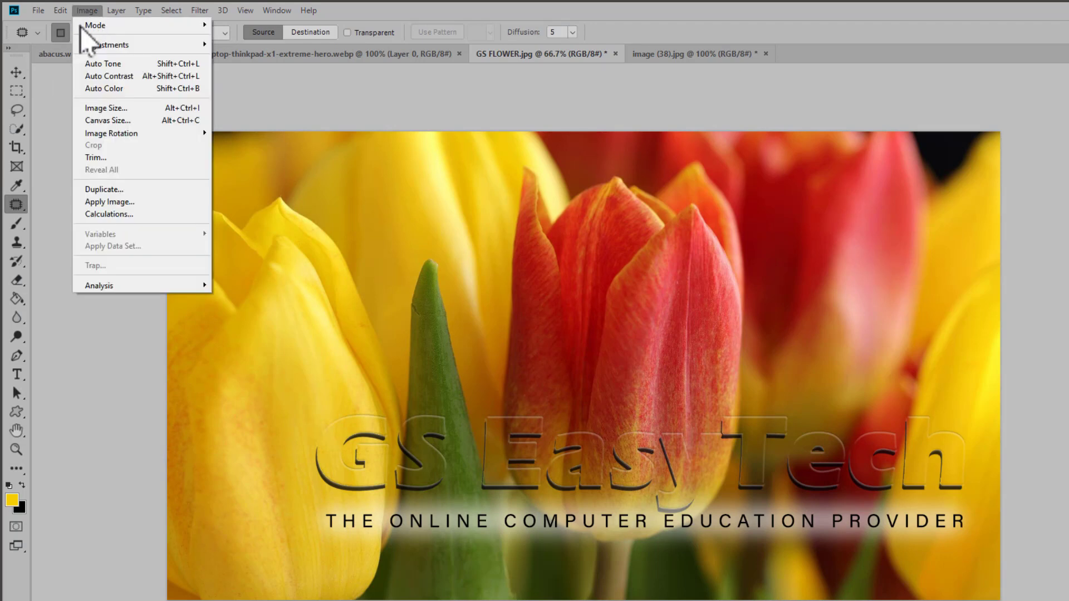
pyautogui.moveTo(183, 45)
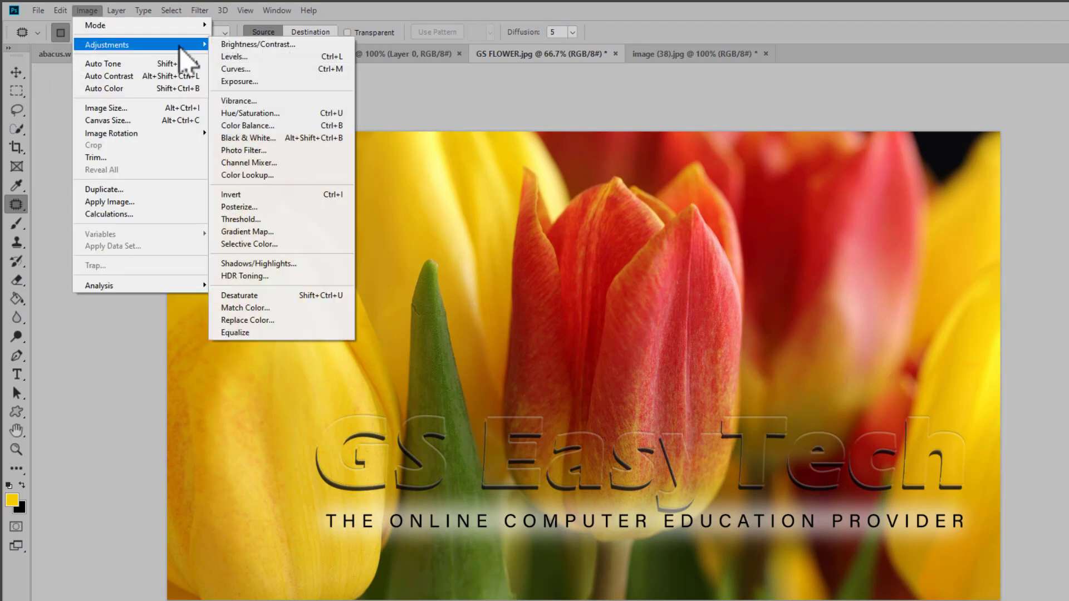
pyautogui.click(264, 278)
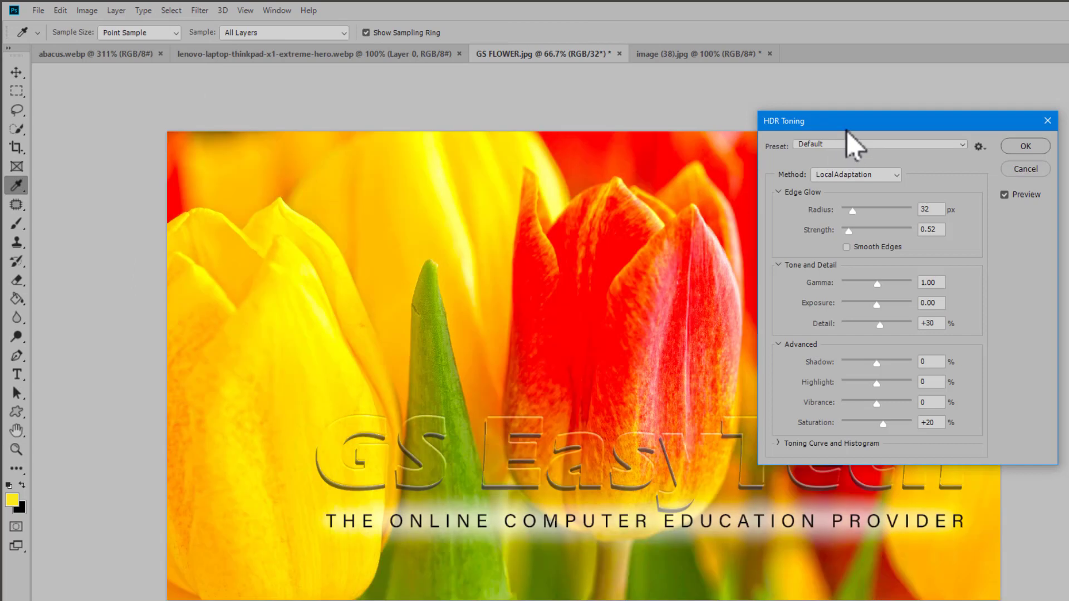
pyautogui.moveTo(846, 131); pyautogui.dragTo(724, 98)
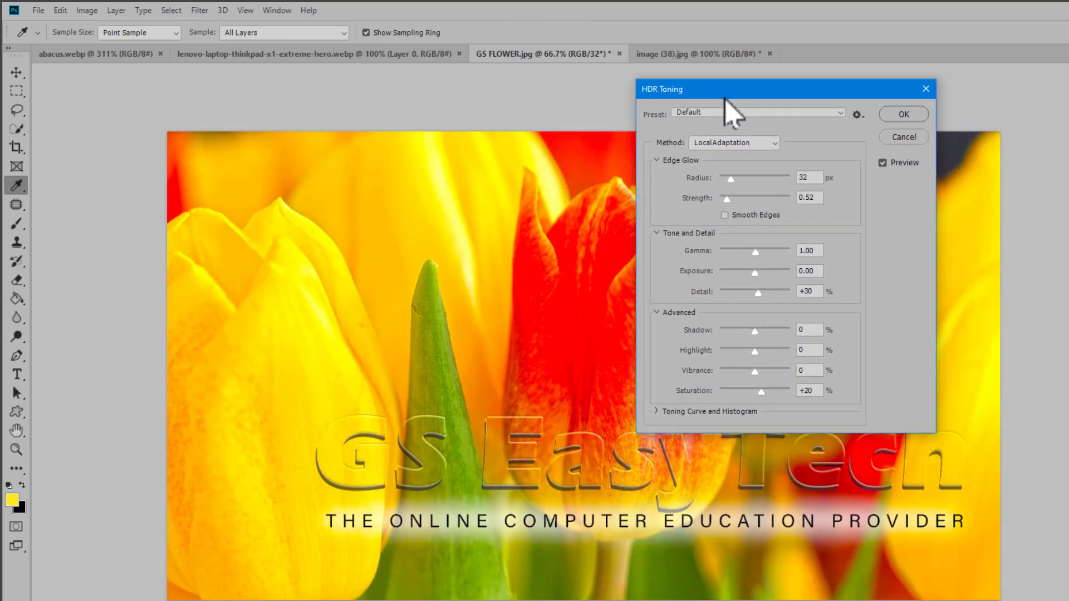
pyautogui.click(736, 143)
pyautogui.click(743, 174)
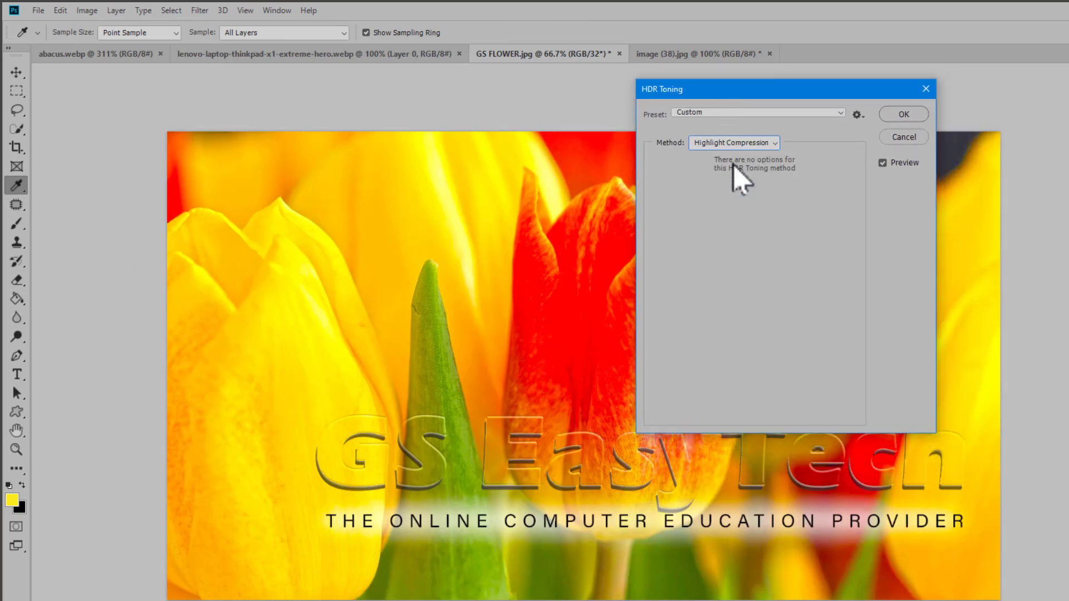
pyautogui.click(737, 143)
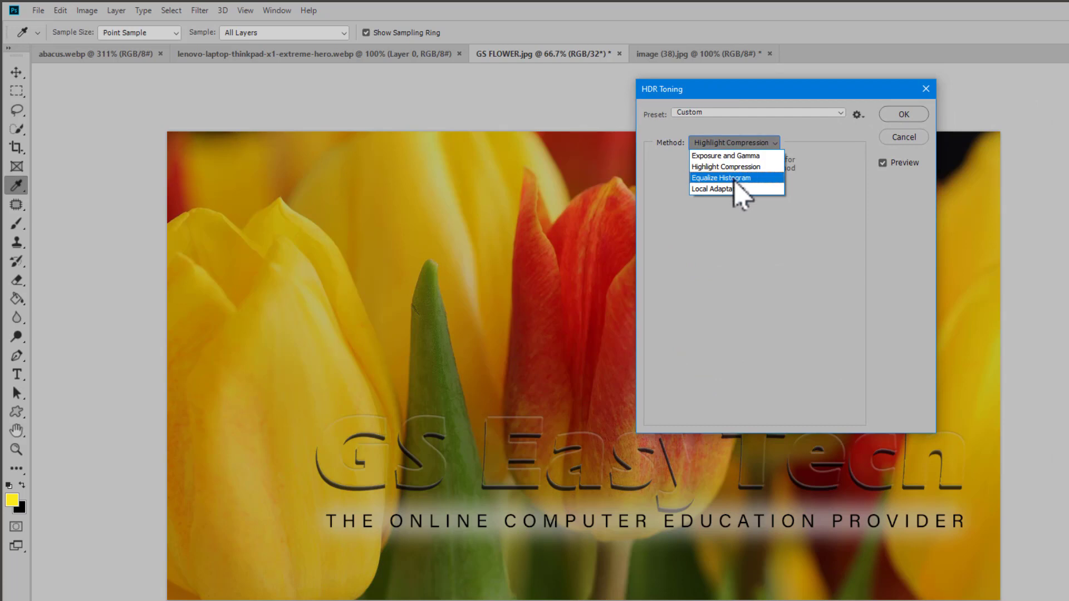
pyautogui.click(734, 183)
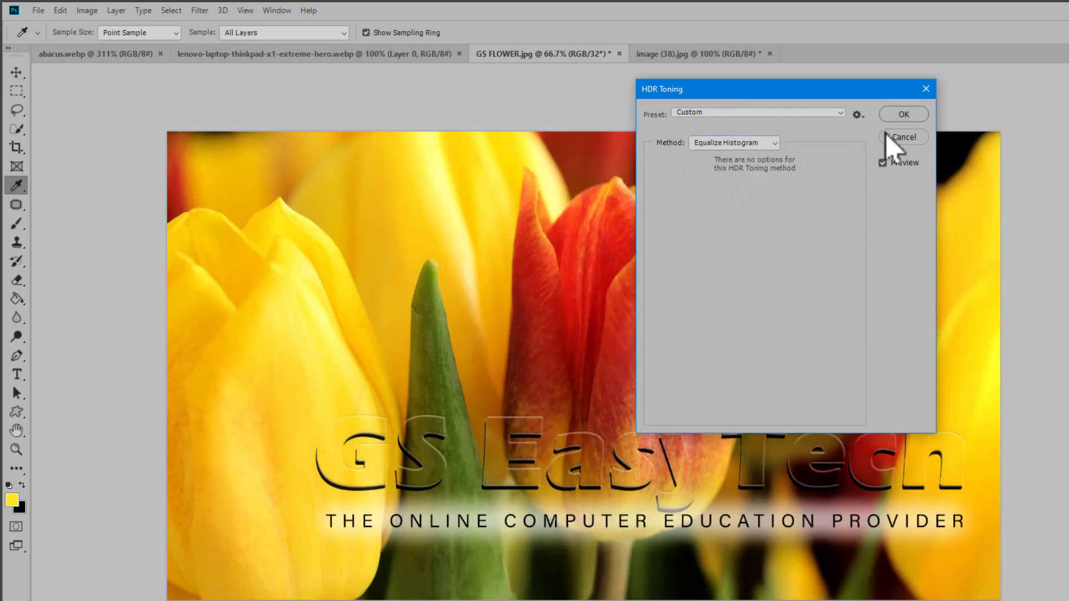
pyautogui.click(897, 138)
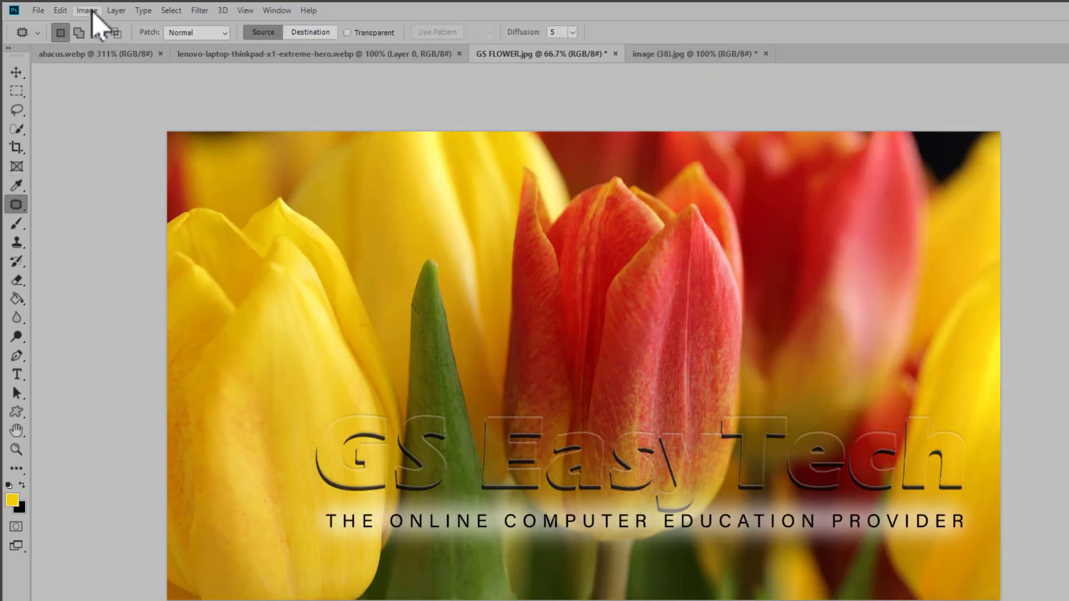
# Step: Desaturate the tulip image and undo the desaturation
pyautogui.click(87, 11)
pyautogui.moveTo(107, 46)
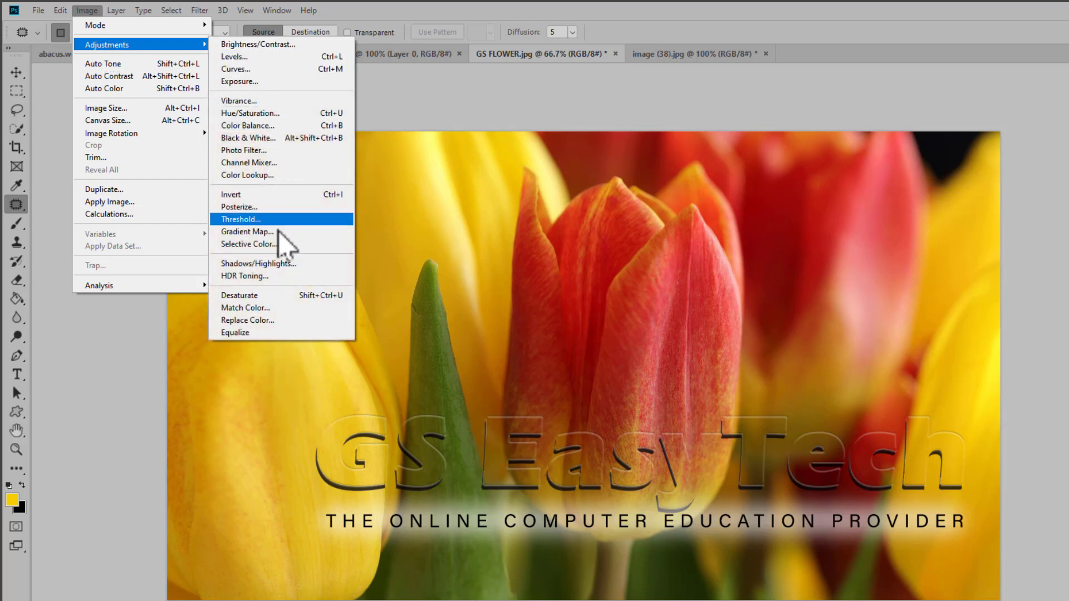
pyautogui.click(280, 296)
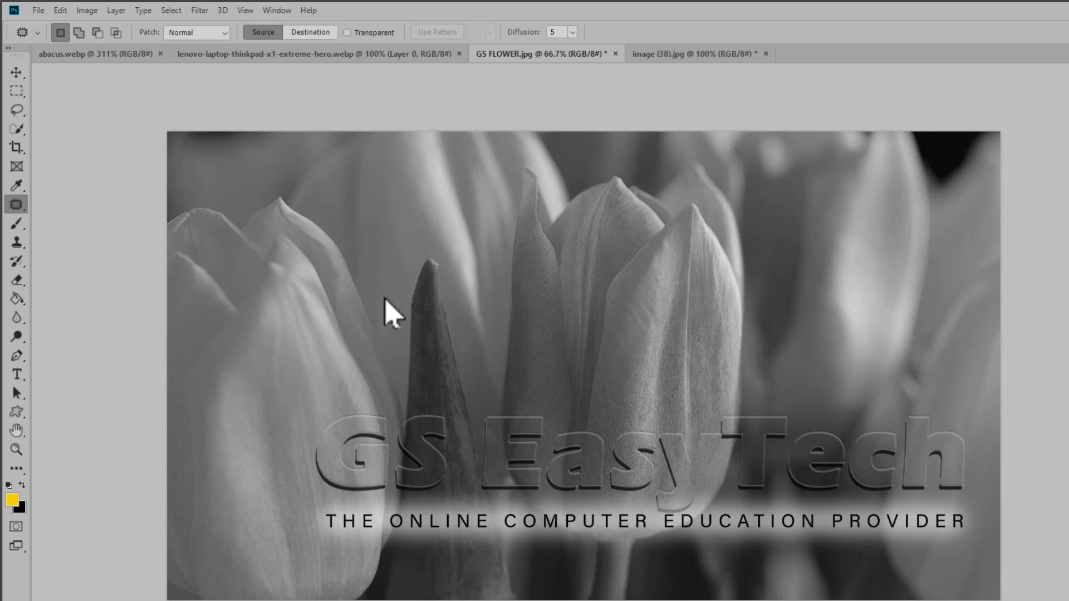
pyautogui.click(60, 10)
pyautogui.click(92, 25)
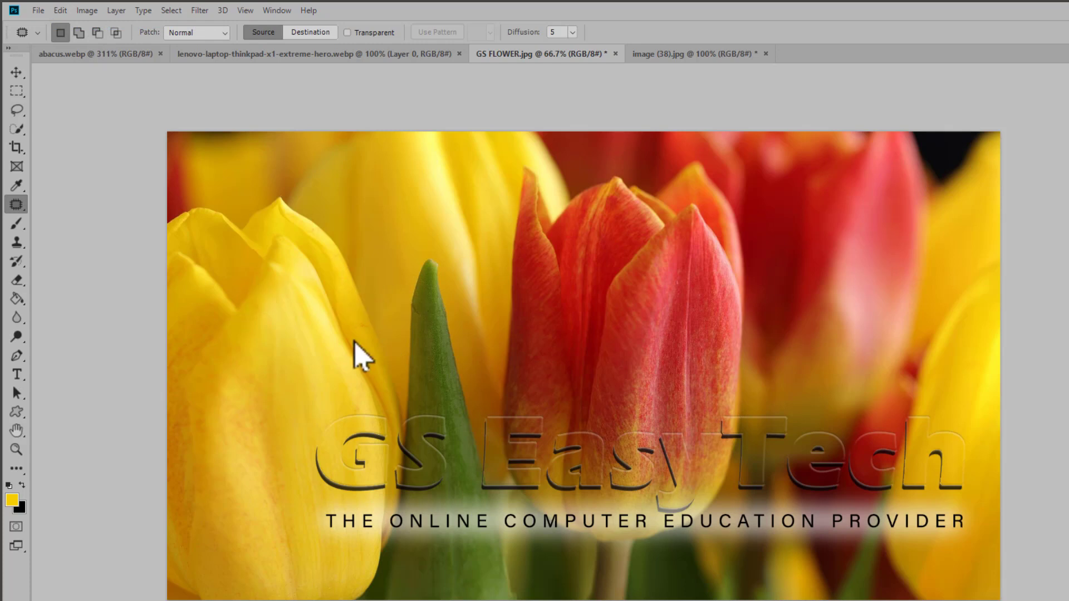
# Step: Start a Match Color adjustment with luminance 65 and color intensity 56, using image (38).jpg as the source
pyautogui.click(89, 11)
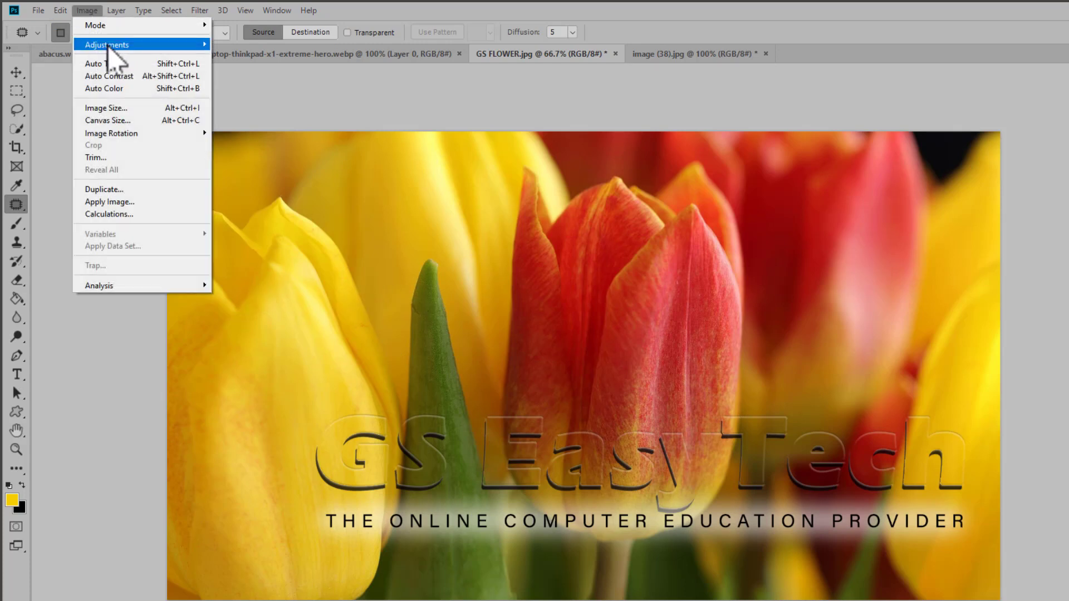
pyautogui.moveTo(133, 46)
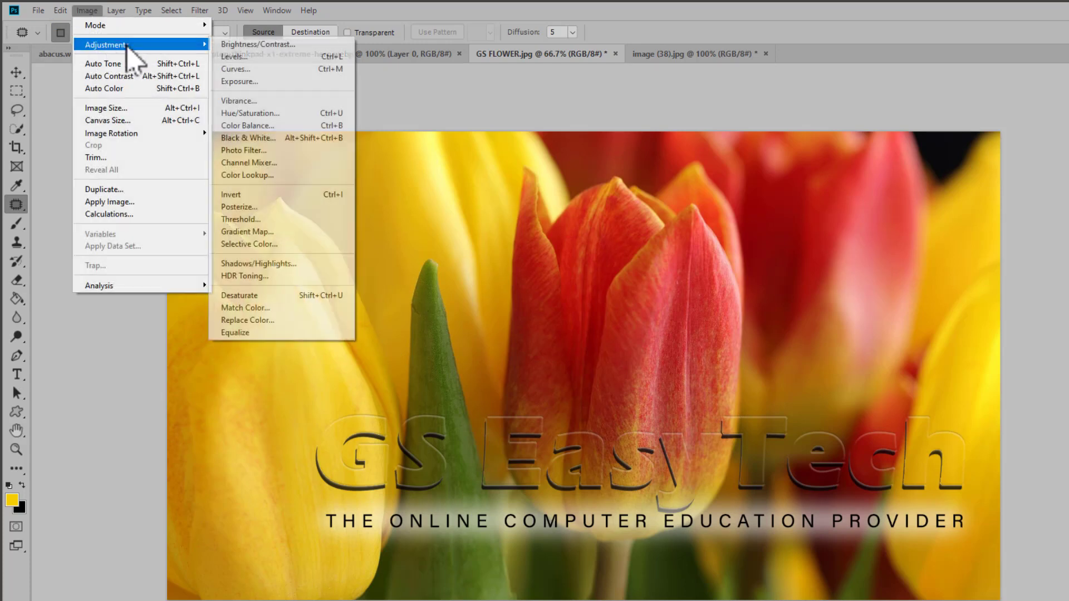
pyautogui.click(279, 307)
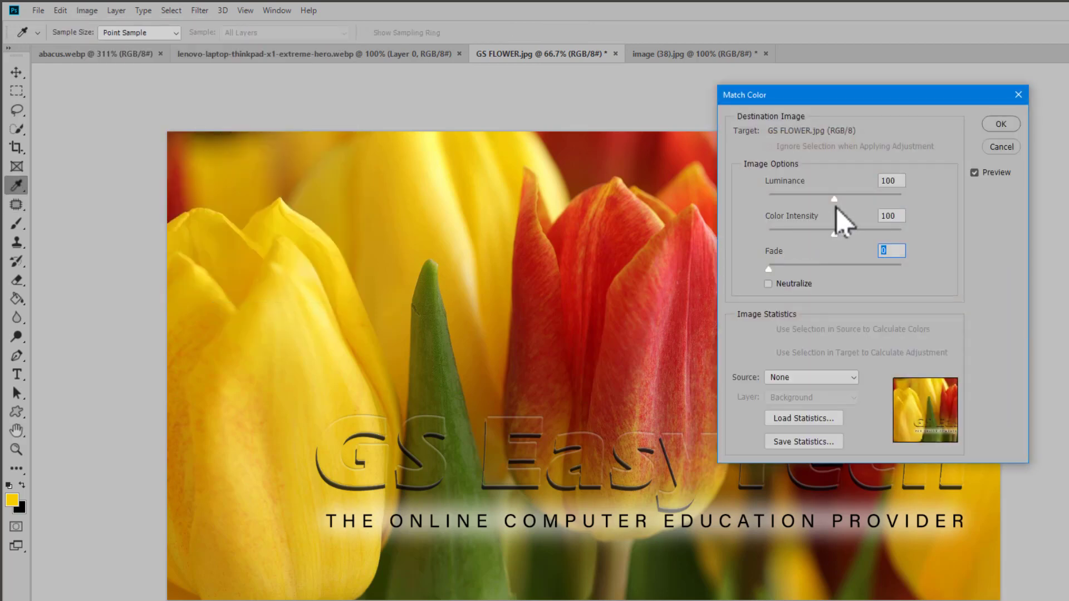
pyautogui.moveTo(835, 201); pyautogui.dragTo(807, 237)
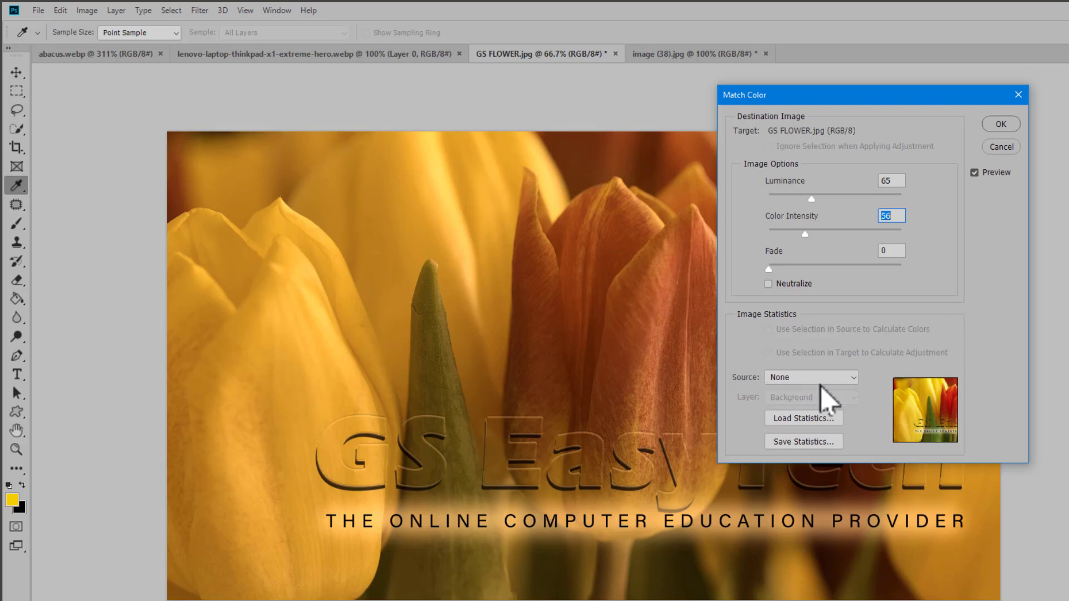
pyautogui.click(852, 380)
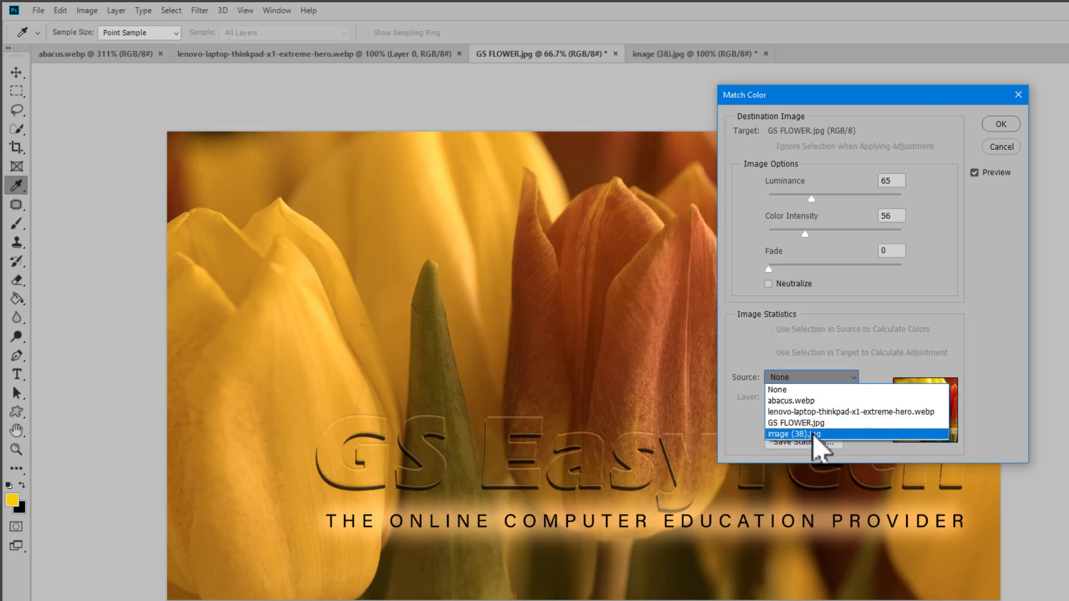
pyautogui.click(796, 435)
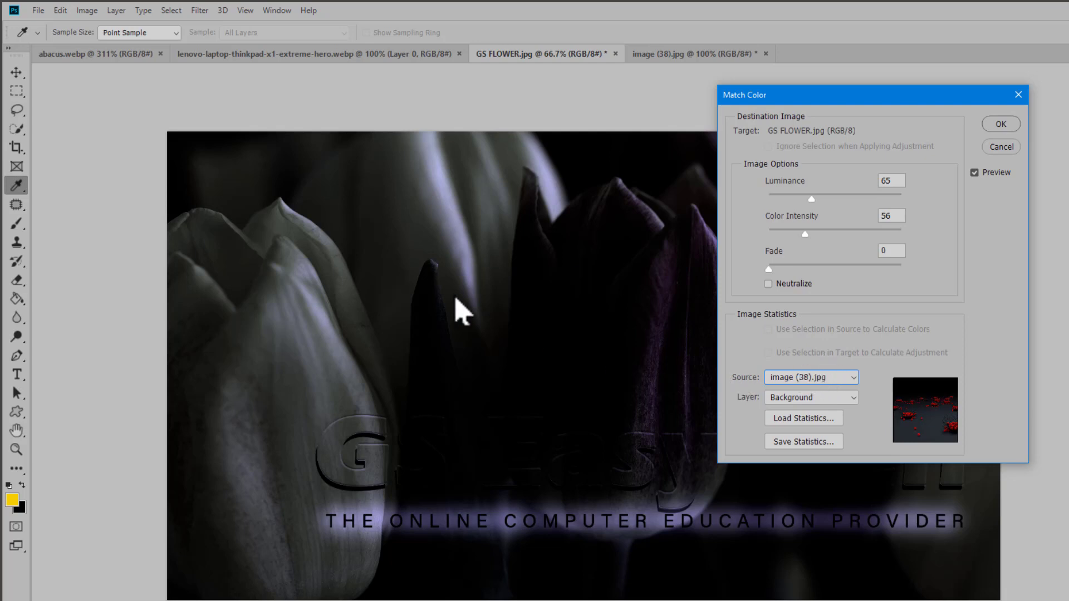
# Step: Try abacus.webp as the Match Color source and discard the adjustment
pyautogui.click(829, 377)
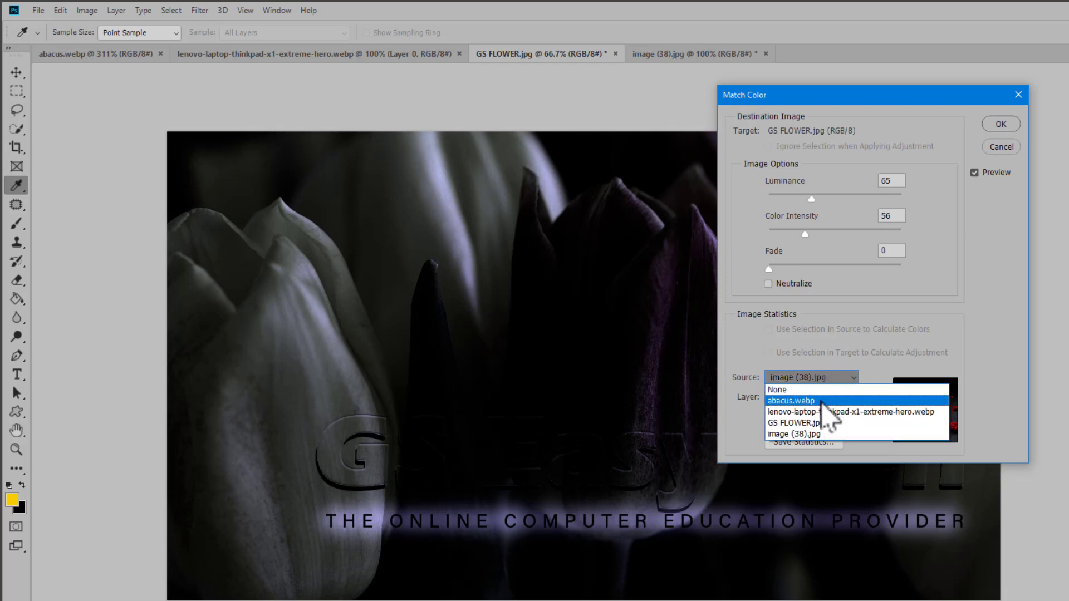
pyautogui.click(822, 401)
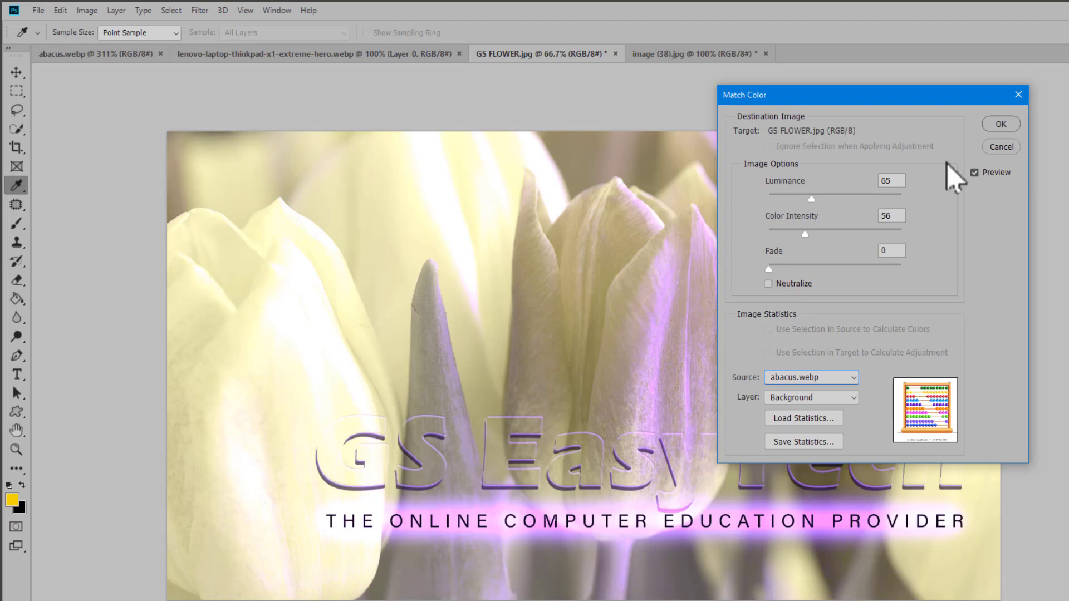
pyautogui.click(1001, 146)
pyautogui.press('j')
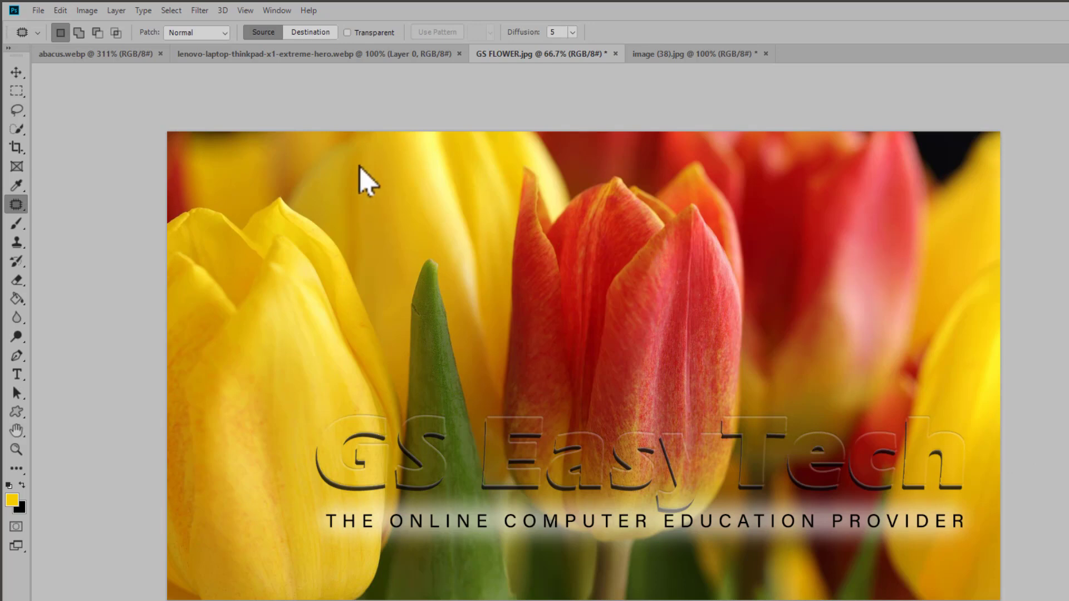
# Step: Start a Replace Color adjustment, sample the tulip's dark red, and set hue -177, saturation +16 and lightness -39
pyautogui.click(87, 10)
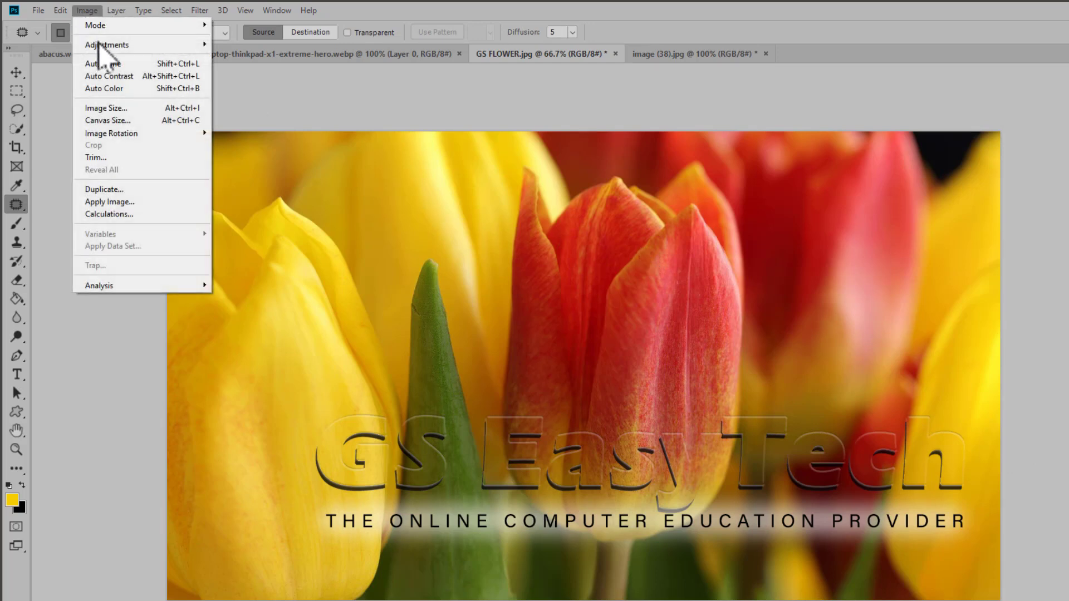
pyautogui.moveTo(108, 46)
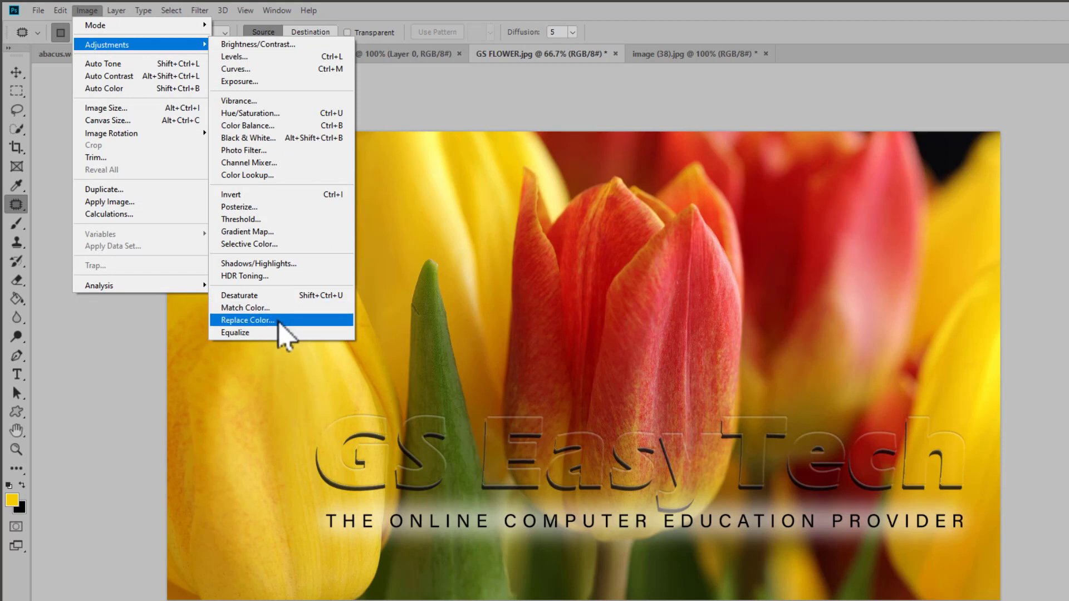
pyautogui.click(248, 320)
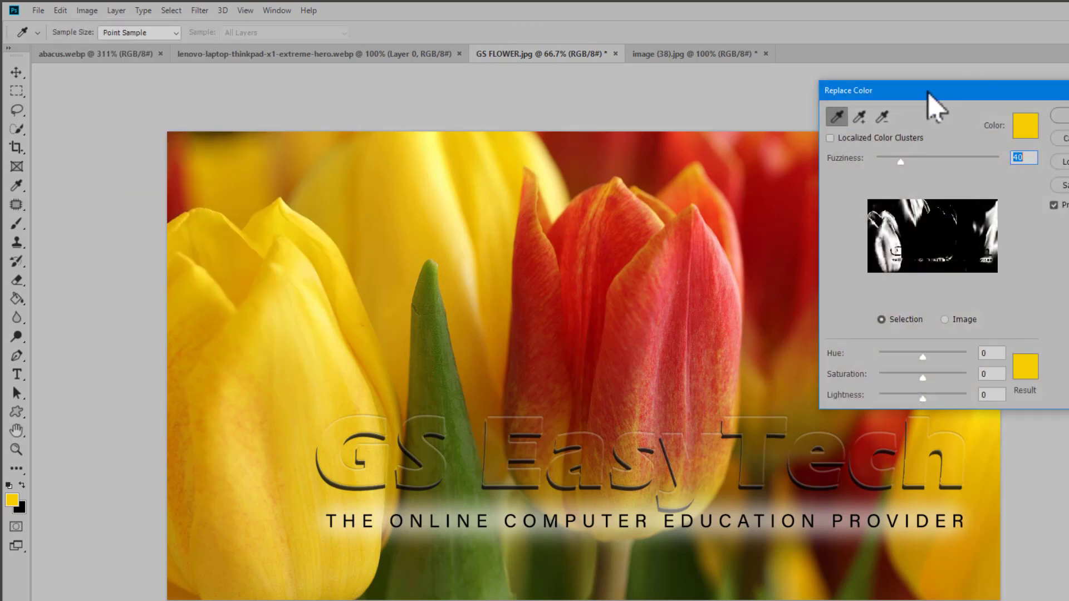
pyautogui.moveTo(924, 95); pyautogui.dragTo(934, 85)
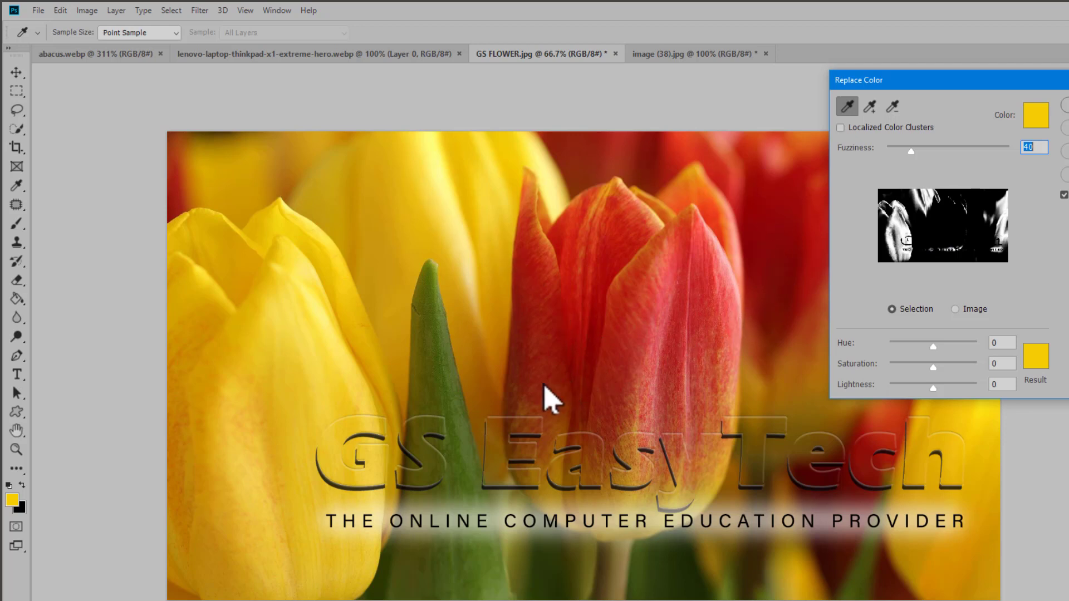
pyautogui.click(544, 328)
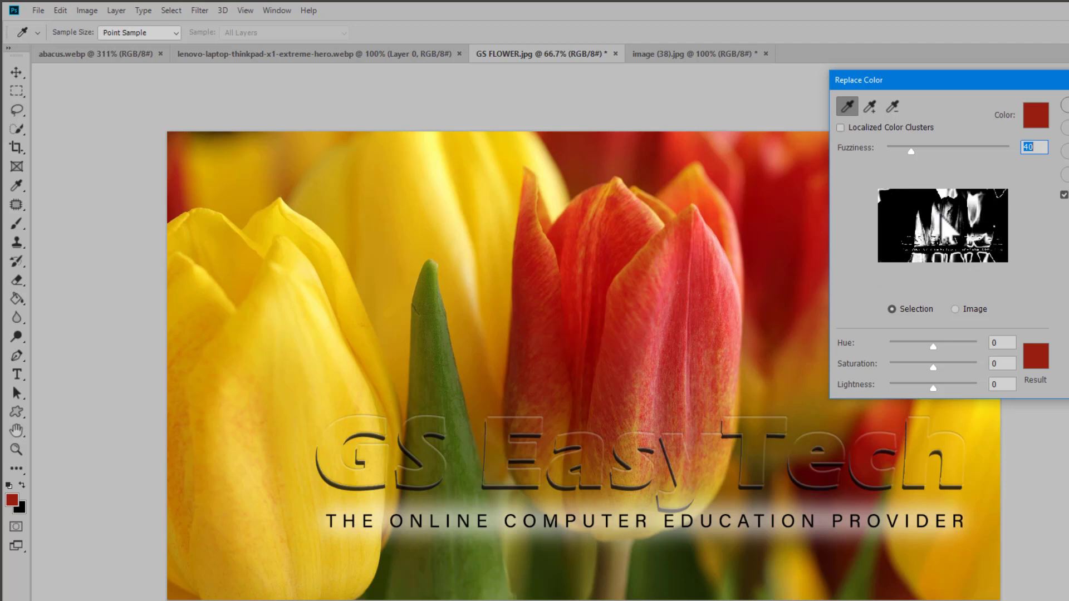
pyautogui.click(955, 309)
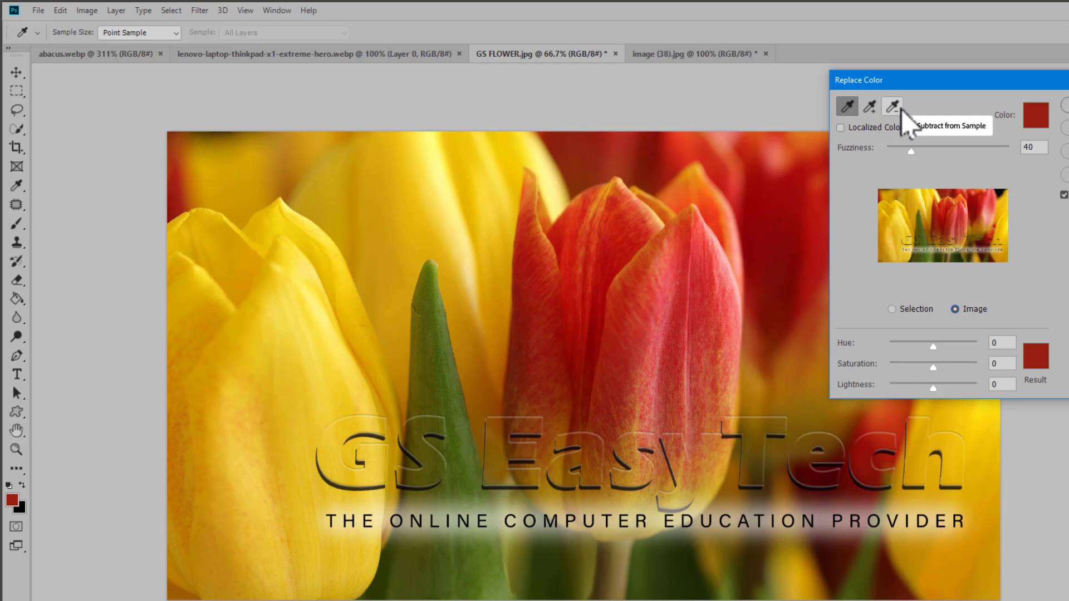
pyautogui.click(892, 309)
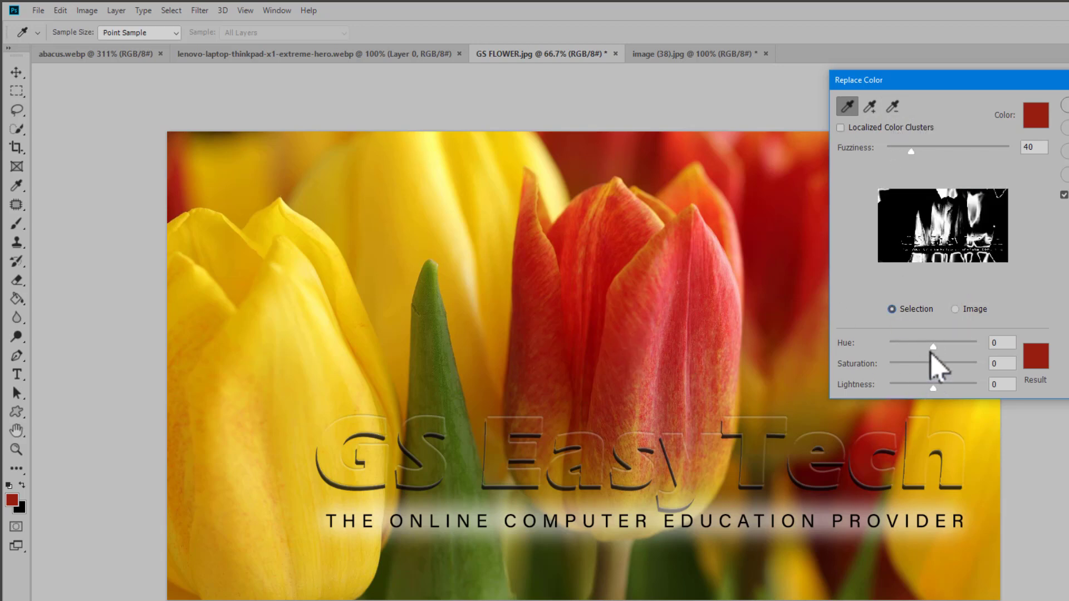
pyautogui.moveTo(936, 346); pyautogui.dragTo(919, 393)
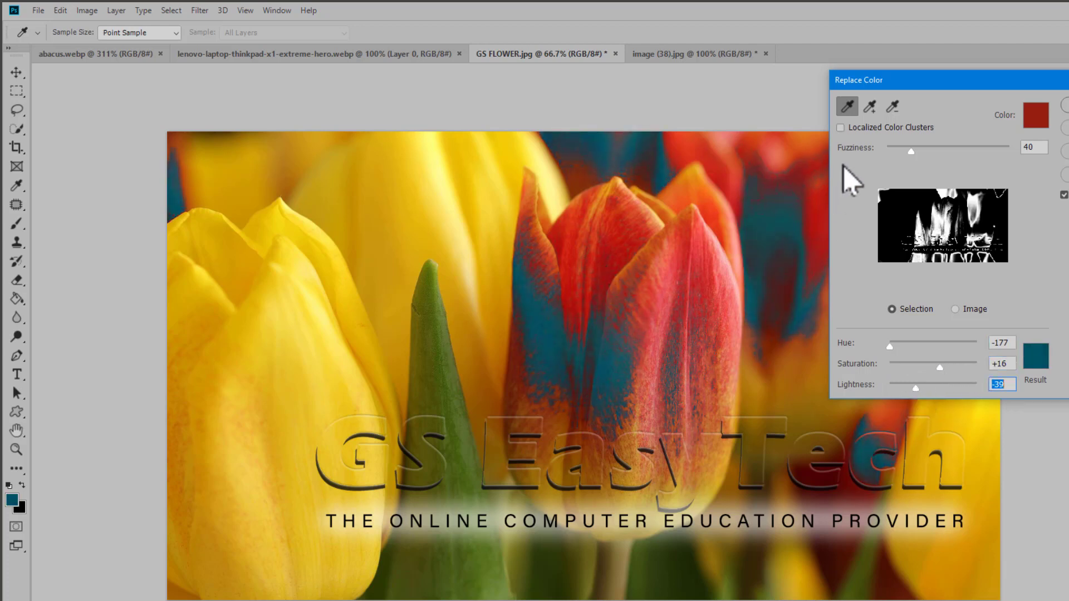
# Step: Add the tulip's remaining red, pink and orange tones to the color sample, shift the replacement hue, and discard the Replace Color adjustment
pyautogui.click(870, 107)
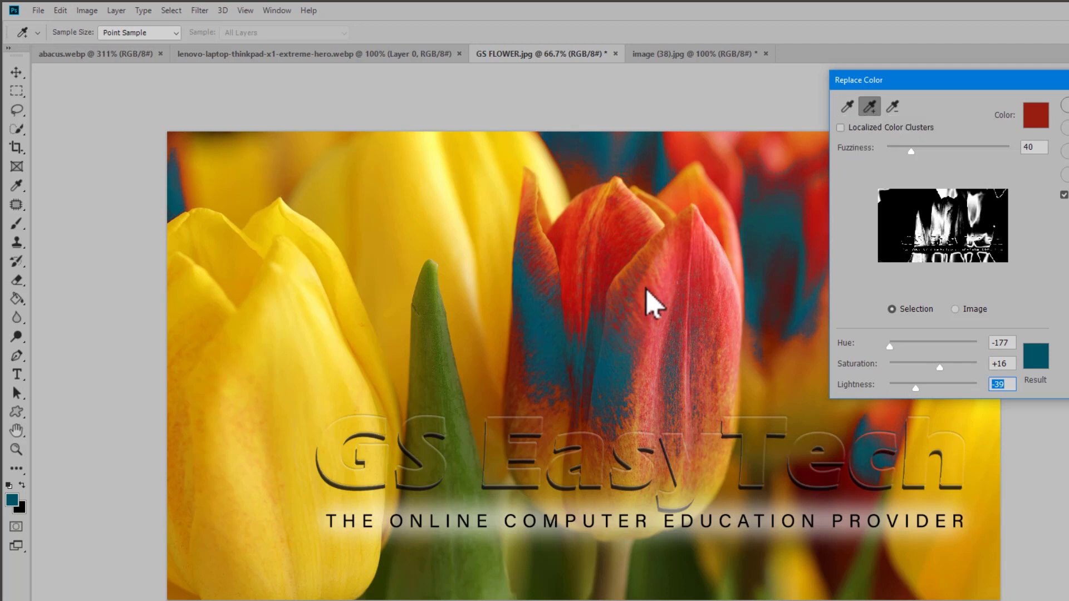
pyautogui.click(655, 306)
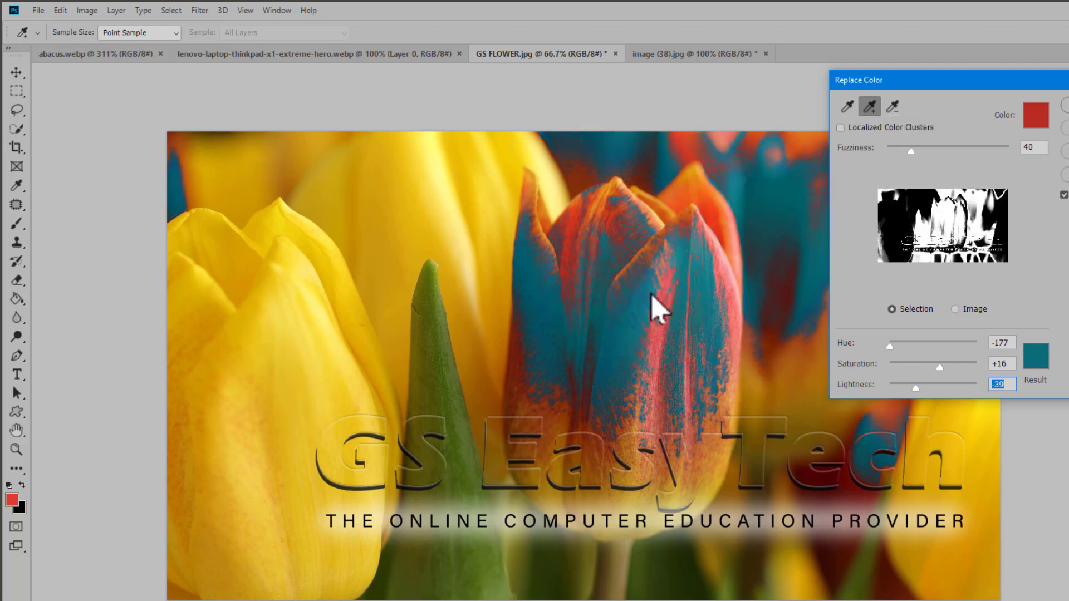
pyautogui.click(729, 298)
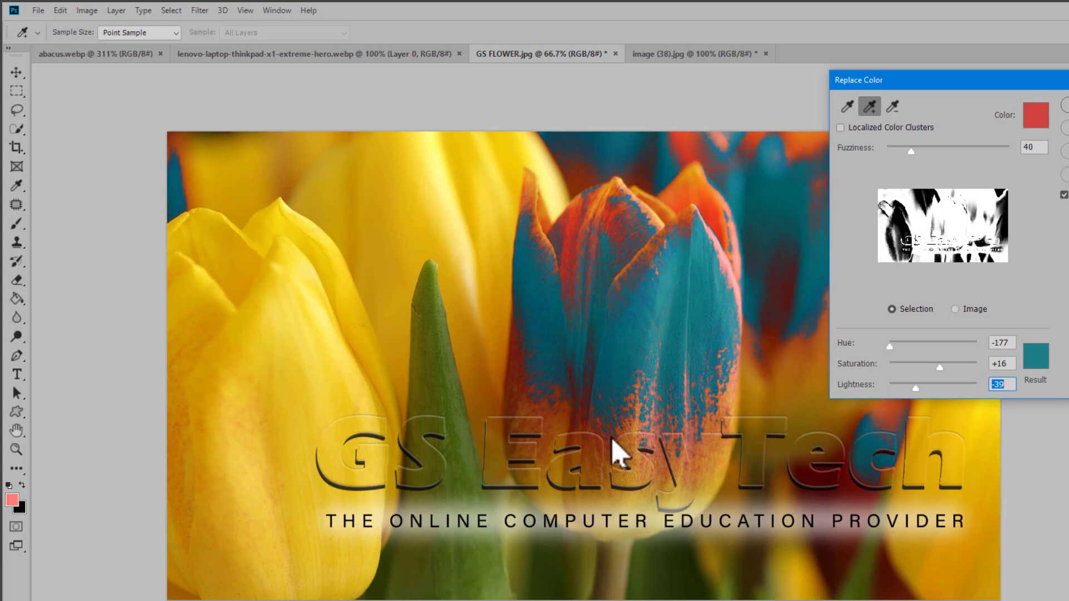
pyautogui.click(562, 428)
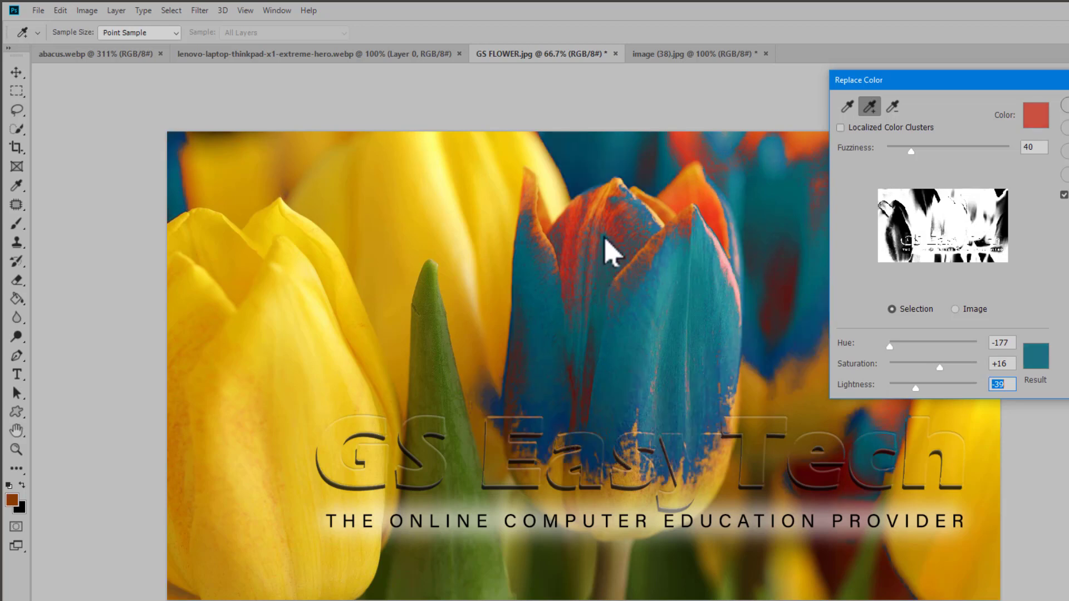
pyautogui.click(574, 253)
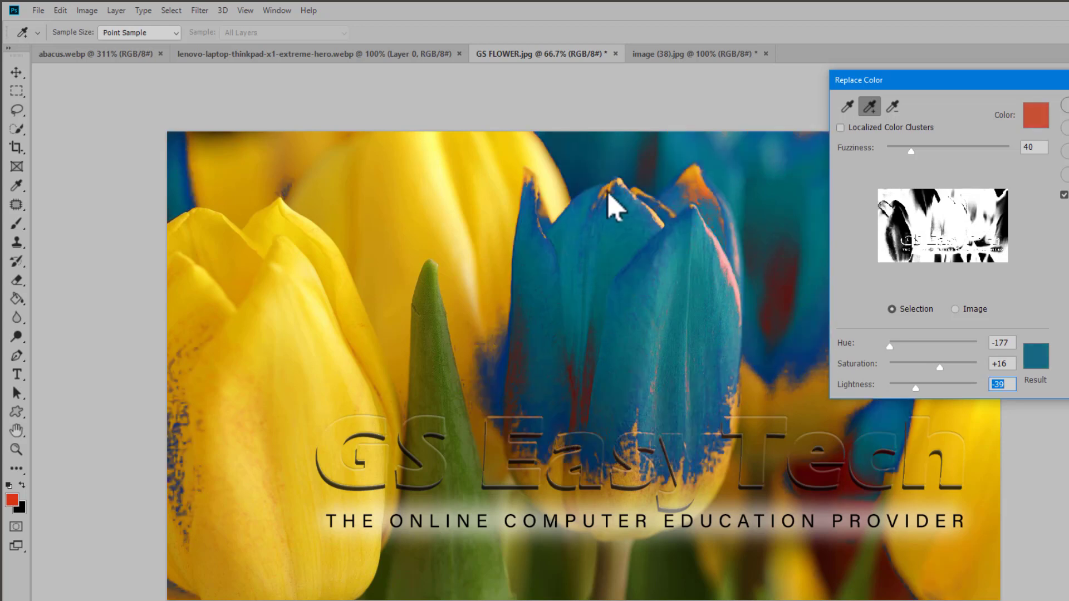
pyautogui.click(632, 214)
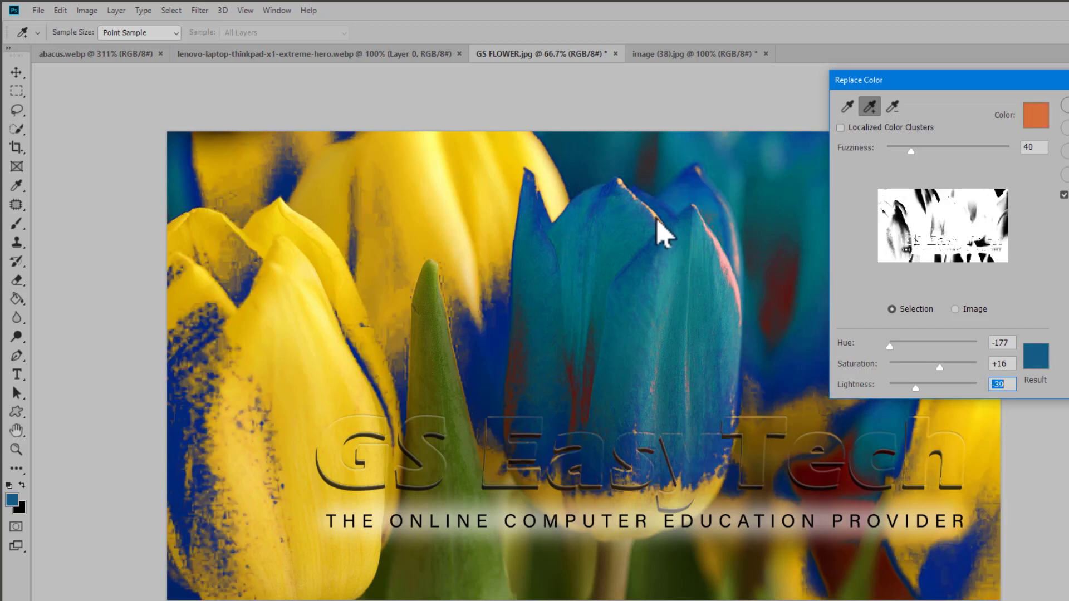
pyautogui.click(657, 231)
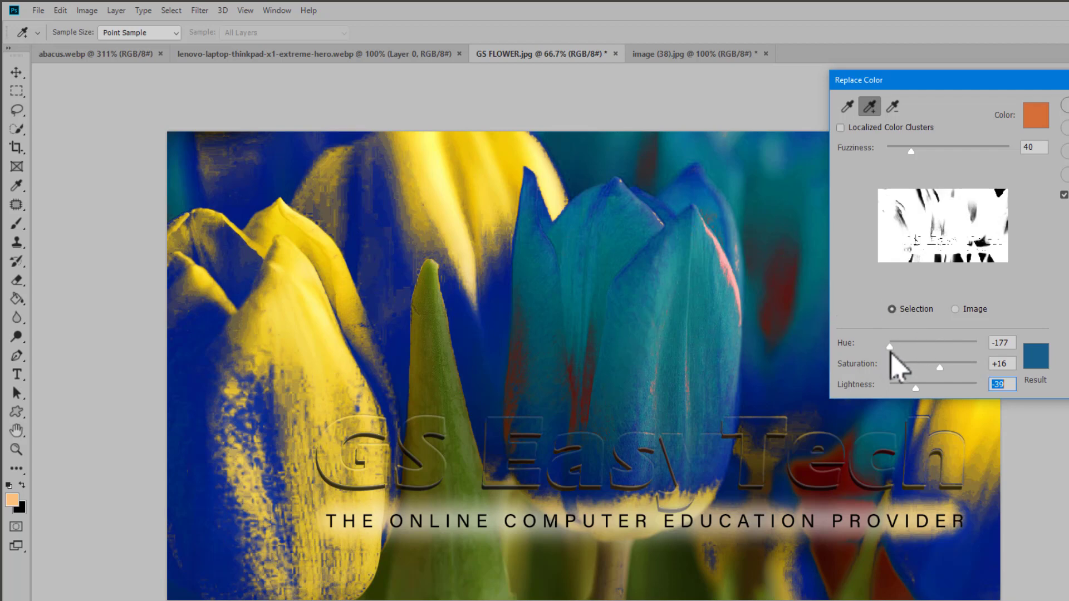
pyautogui.moveTo(891, 348); pyautogui.dragTo(956, 342)
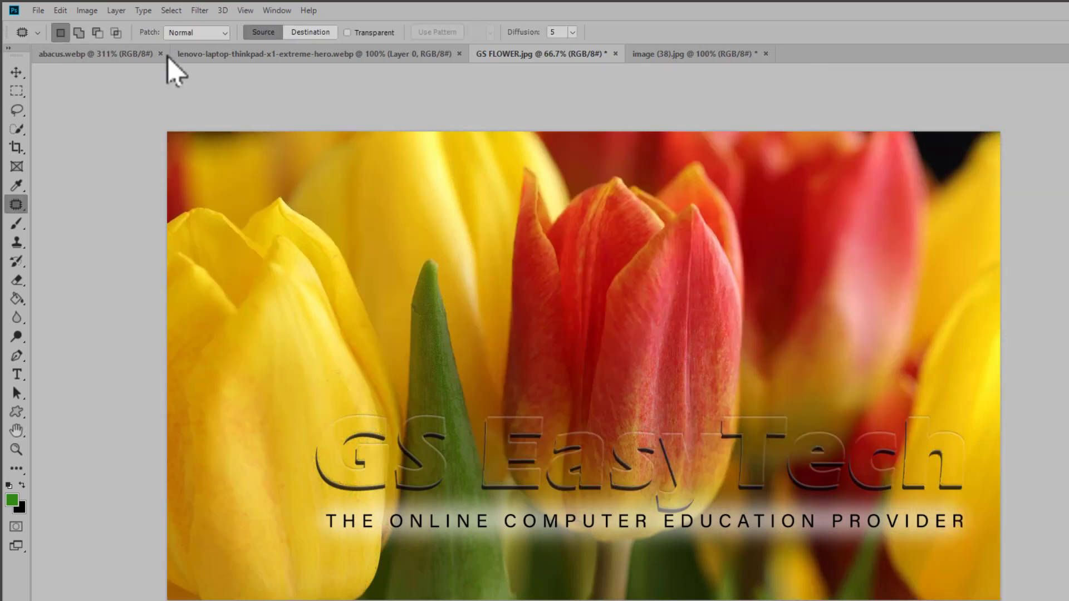
# Step: Apply the Equalize adjustment to the tulip image
pyautogui.click(89, 12)
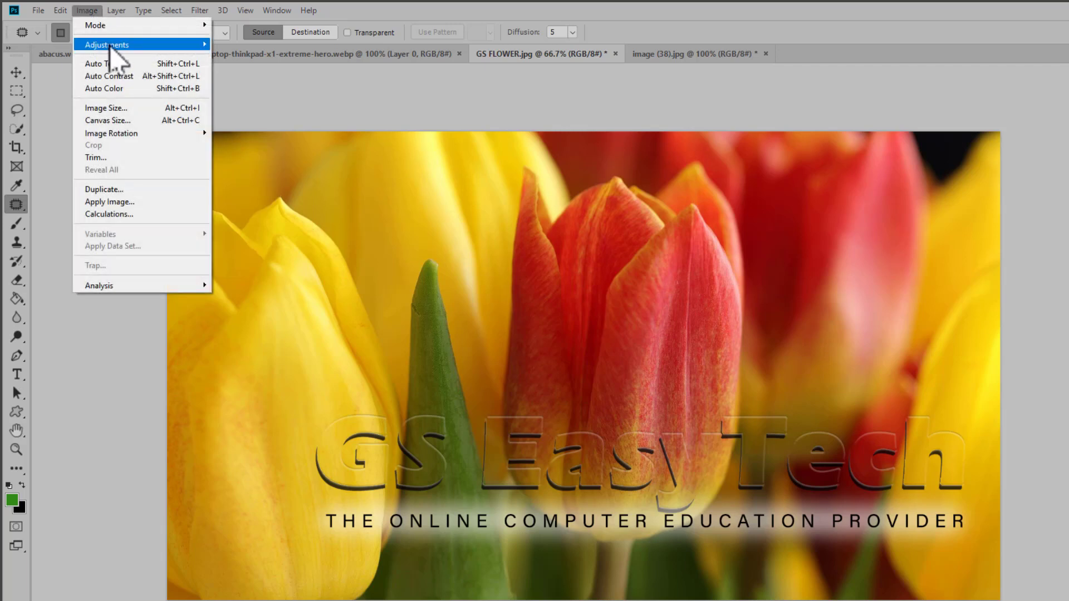
pyautogui.moveTo(112, 44)
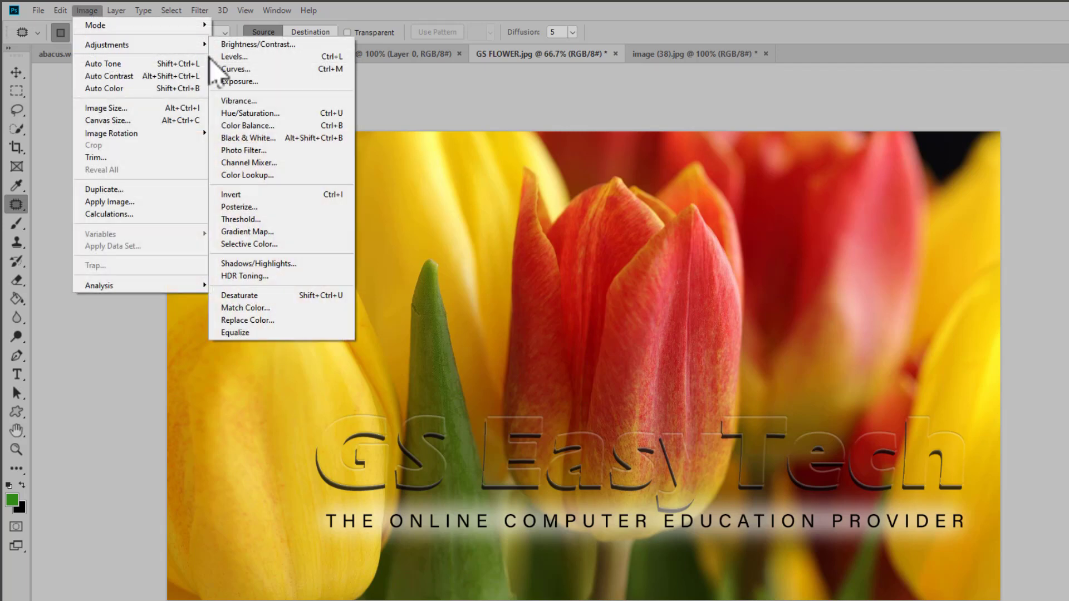
pyautogui.click(290, 333)
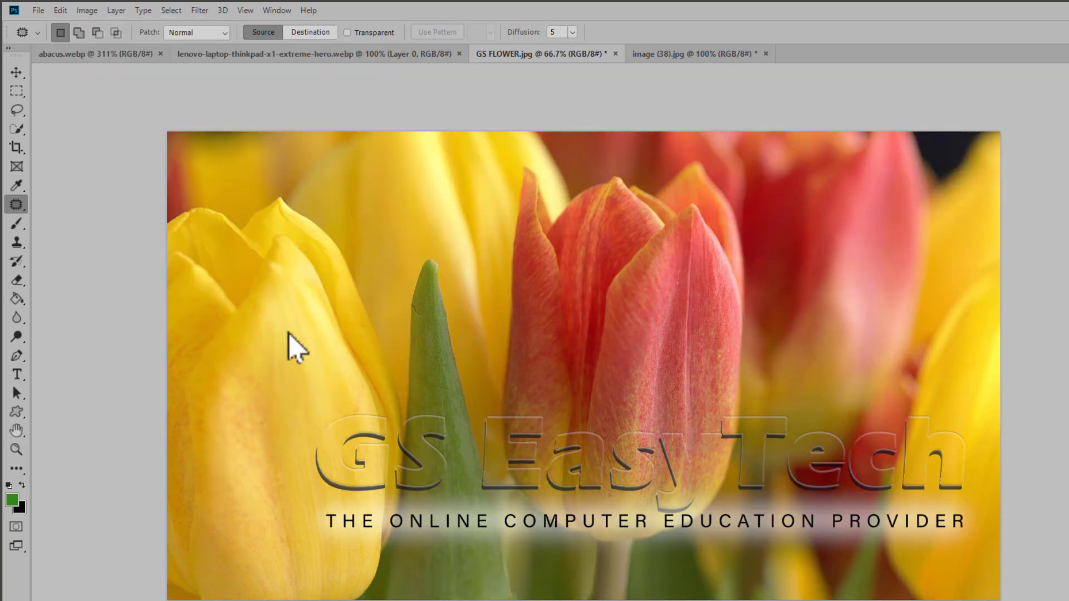